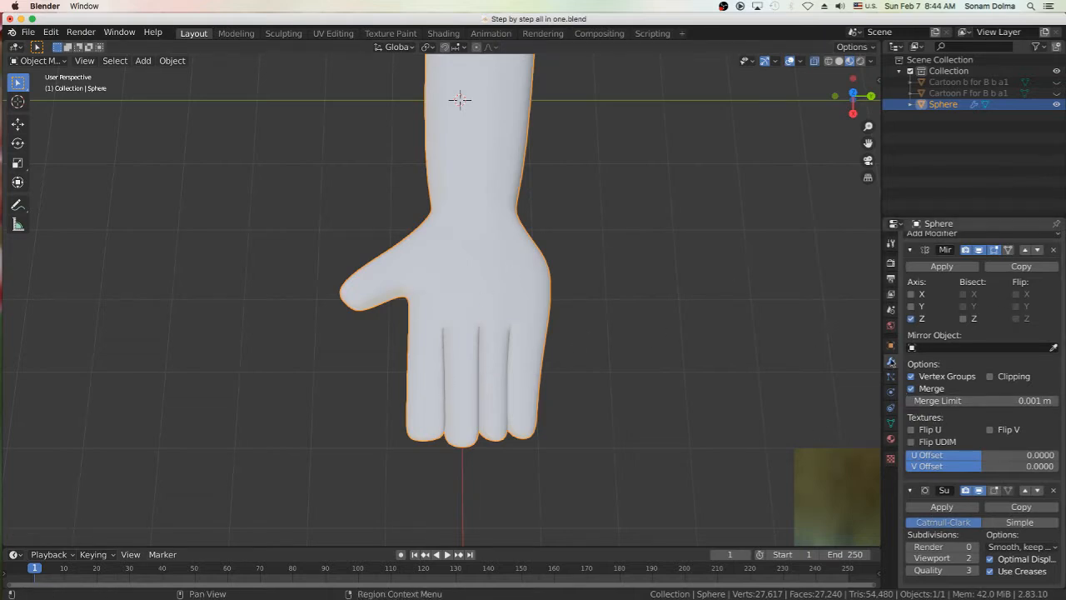
# Set the Subdivision modifier's viewport level to 0 and shade the model flat.
pyautogui.click(890, 362)
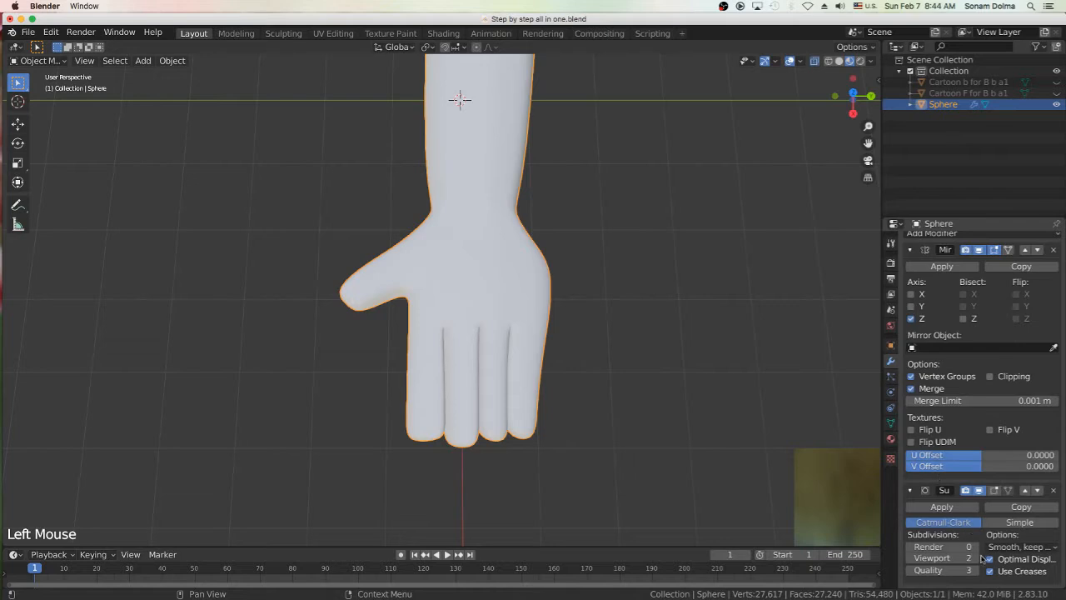
pyautogui.moveTo(981, 558); pyautogui.dragTo(910, 558)
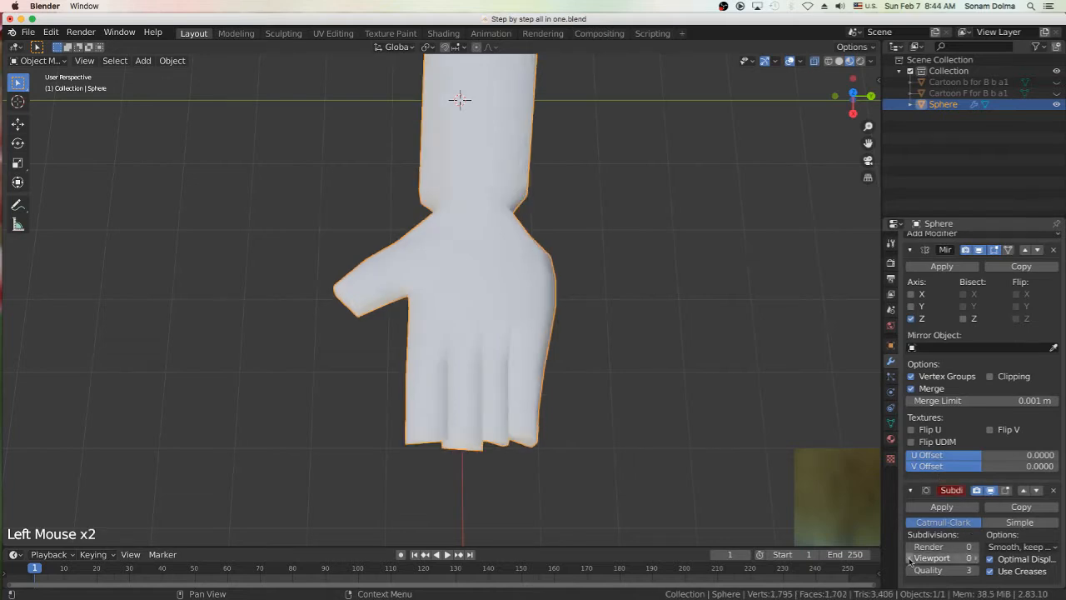
pyautogui.rightClick(620, 190)
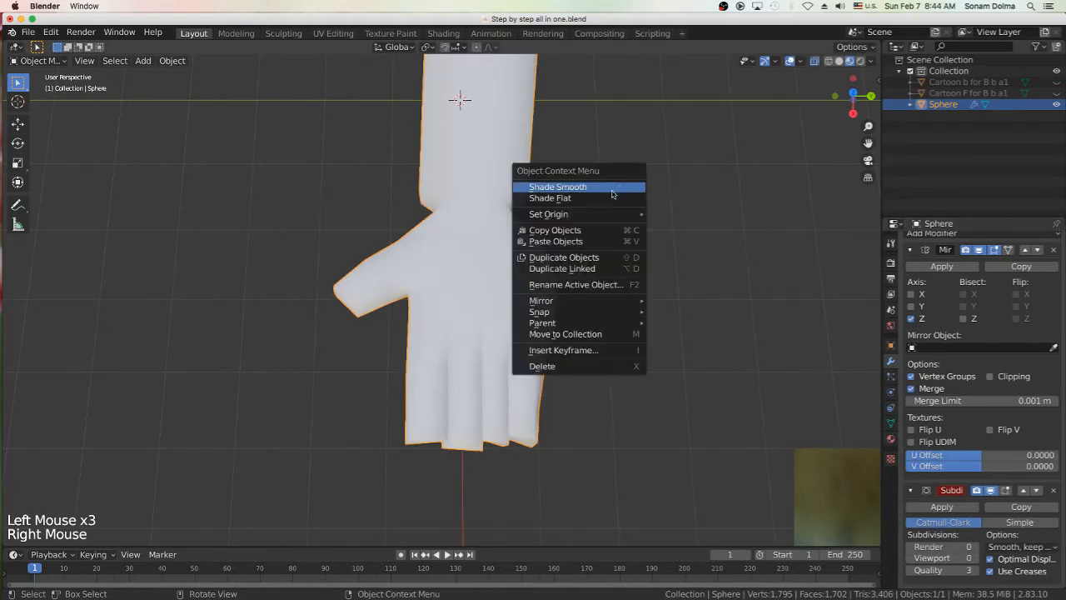
pyautogui.click(598, 200)
pyautogui.moveTo(519, 280); pyautogui.dragTo(521, 258, button='middle')
pyautogui.scroll(-1, 522, 262)
pyautogui.scroll(1, 522, 261)
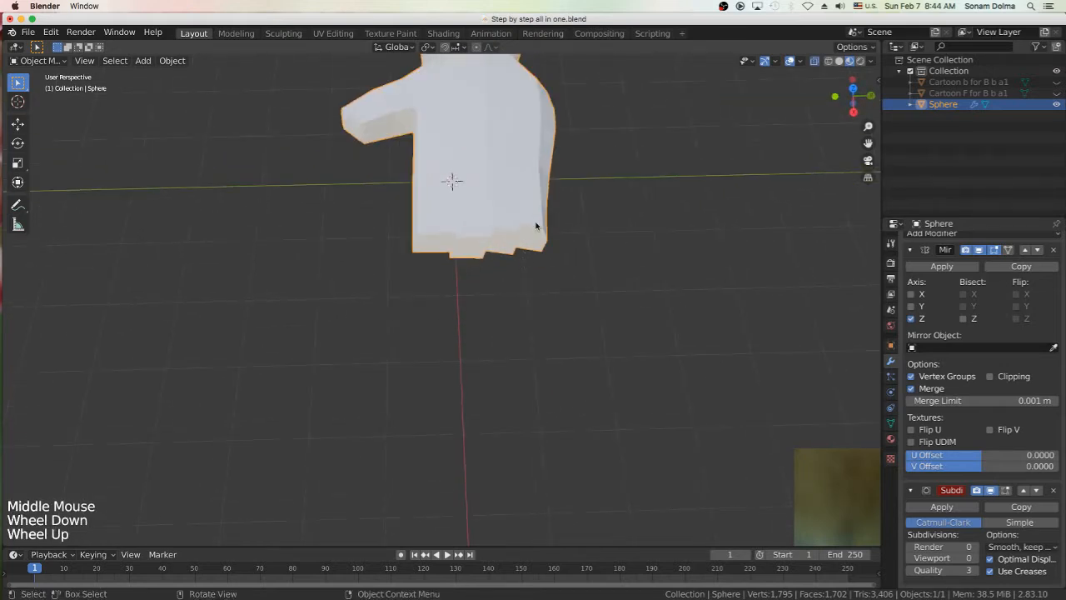
# In Edit Mode, nudge the vertices on the thumb's inner side near the palm, using proportional editing.
pyautogui.click(37, 61)
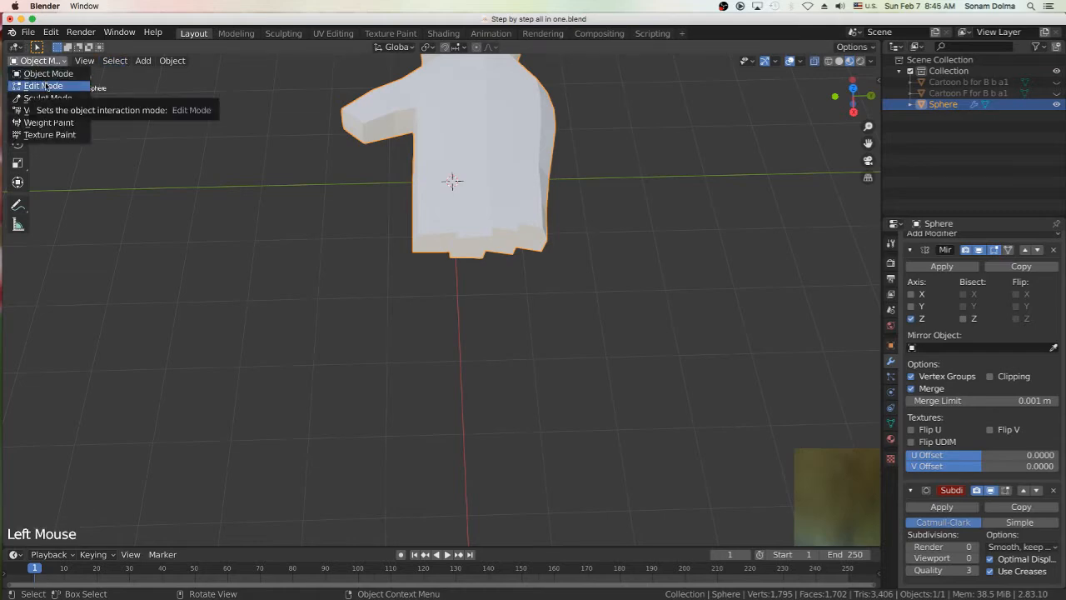
pyautogui.click(46, 86)
pyautogui.moveTo(372, 160); pyautogui.dragTo(424, 152, button='middle')
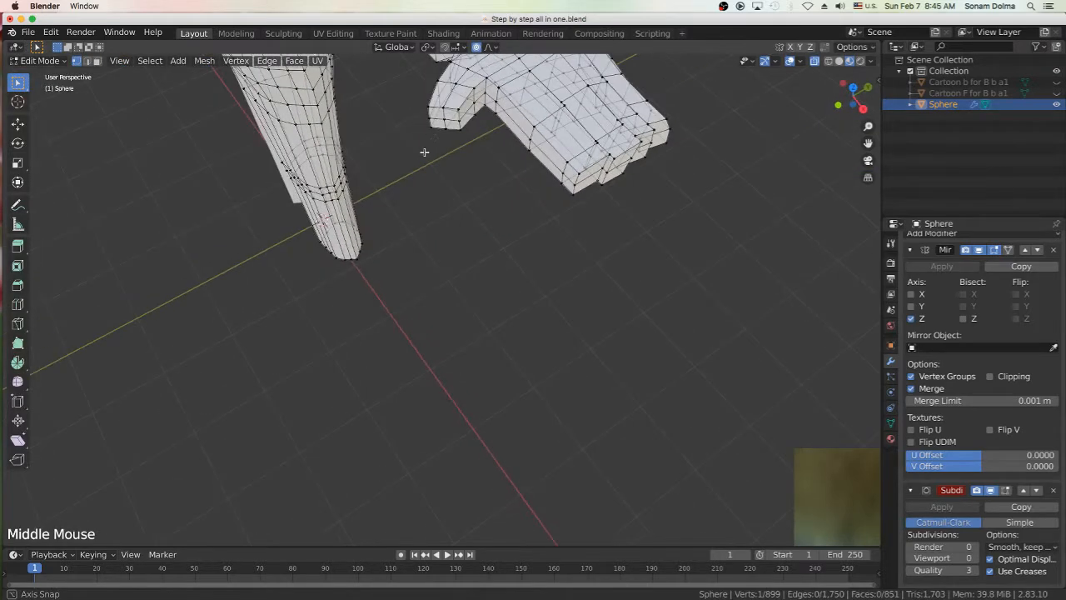
pyautogui.click(471, 103)
pyautogui.press('g')
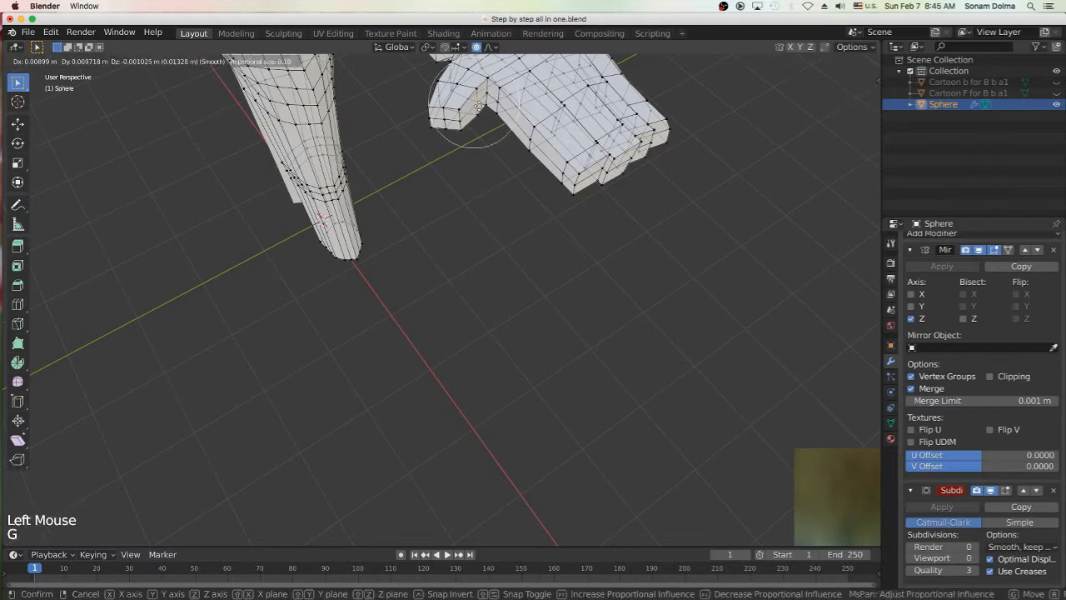
pyautogui.click(478, 103)
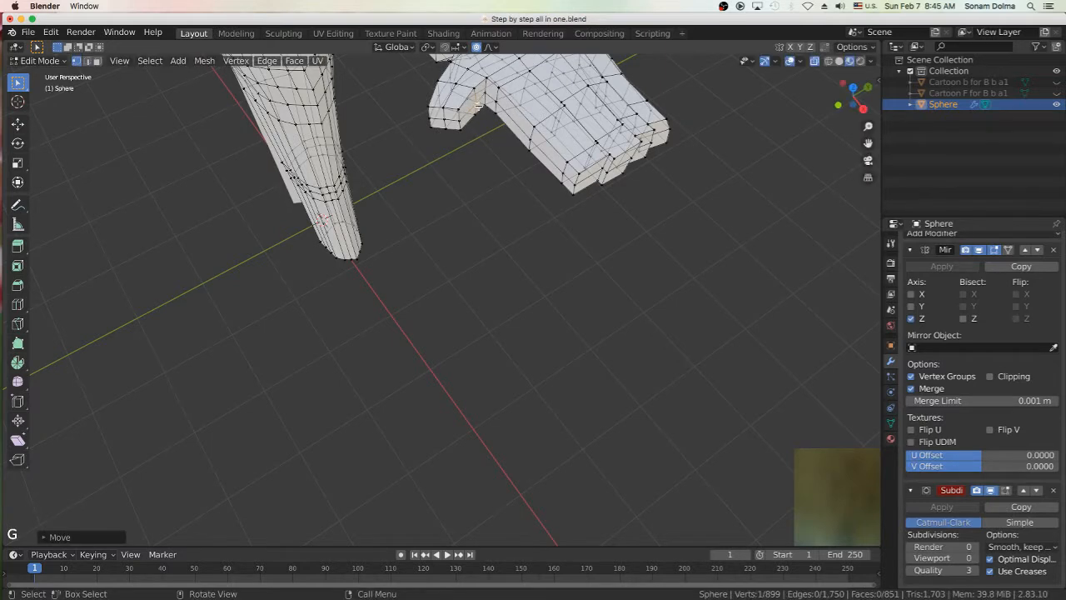
pyautogui.click(467, 115)
pyautogui.press('g')
pyautogui.click(466, 117)
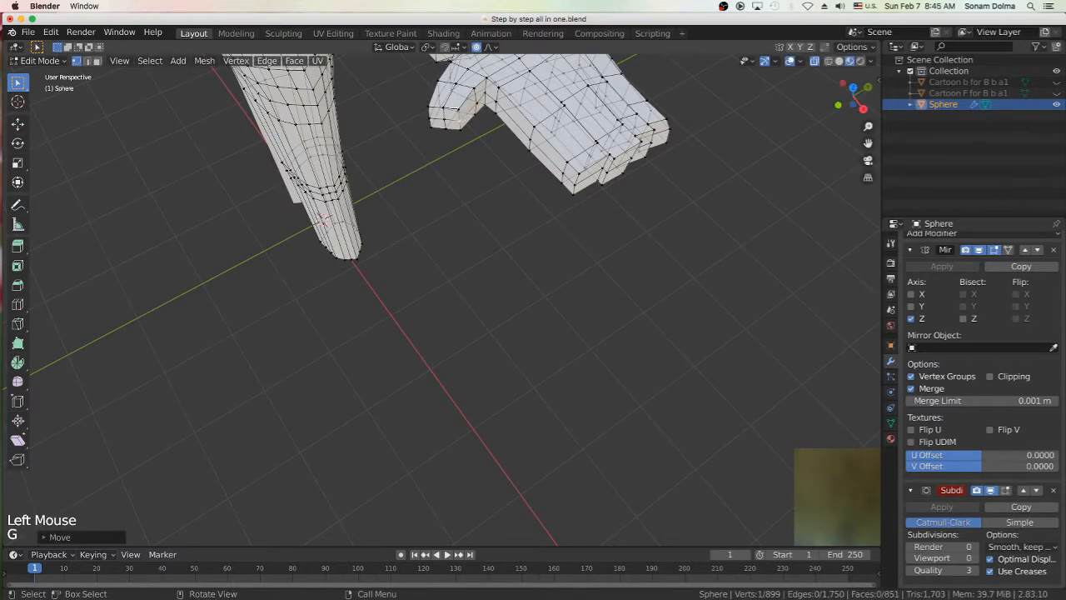
pyautogui.press('g')
pyautogui.press('g')
# Try to select the little finger's loops in vertex selection mode.
pyautogui.moveTo(470, 115); pyautogui.dragTo(515, 254, button='middle')
pyautogui.scroll(-1, 515, 254)
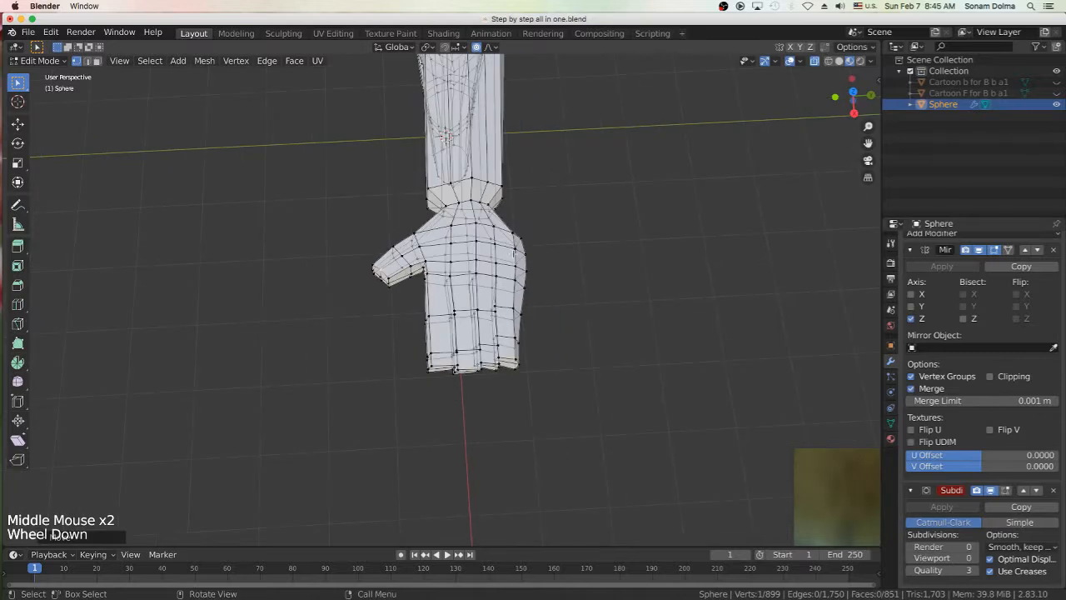
pyautogui.scroll(1, 514, 254)
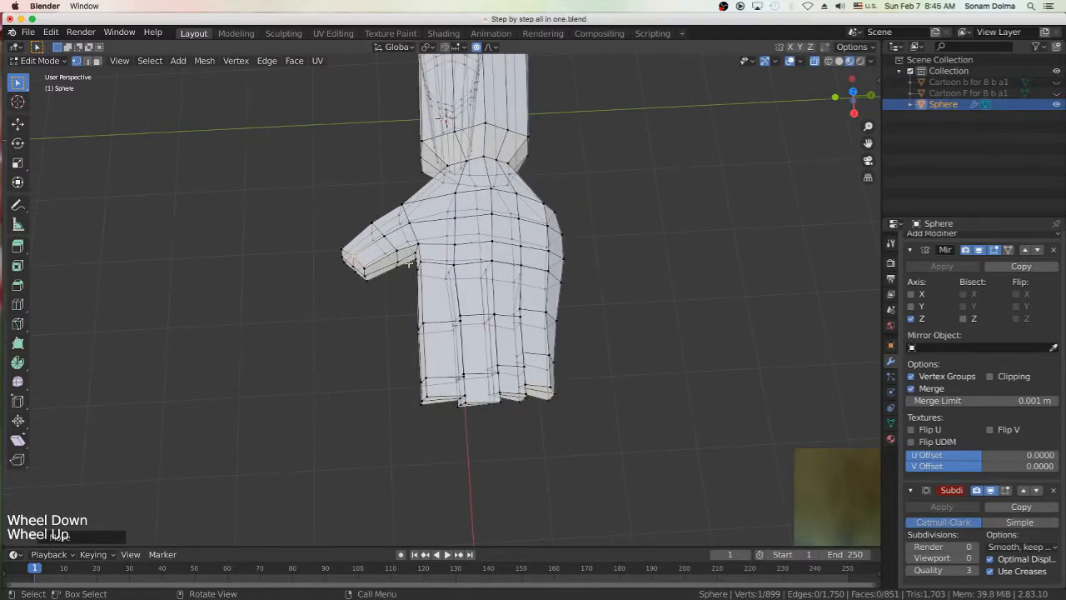
pyautogui.click(454, 265)
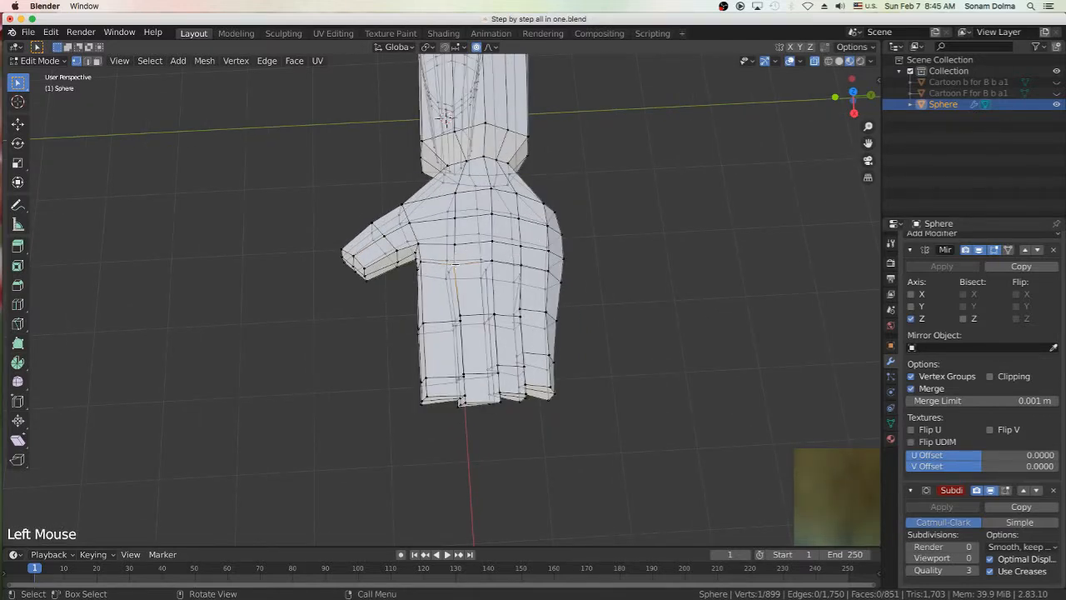
pyautogui.moveTo(454, 265); pyautogui.dragTo(450, 320, button='middle')
pyautogui.click(429, 465)
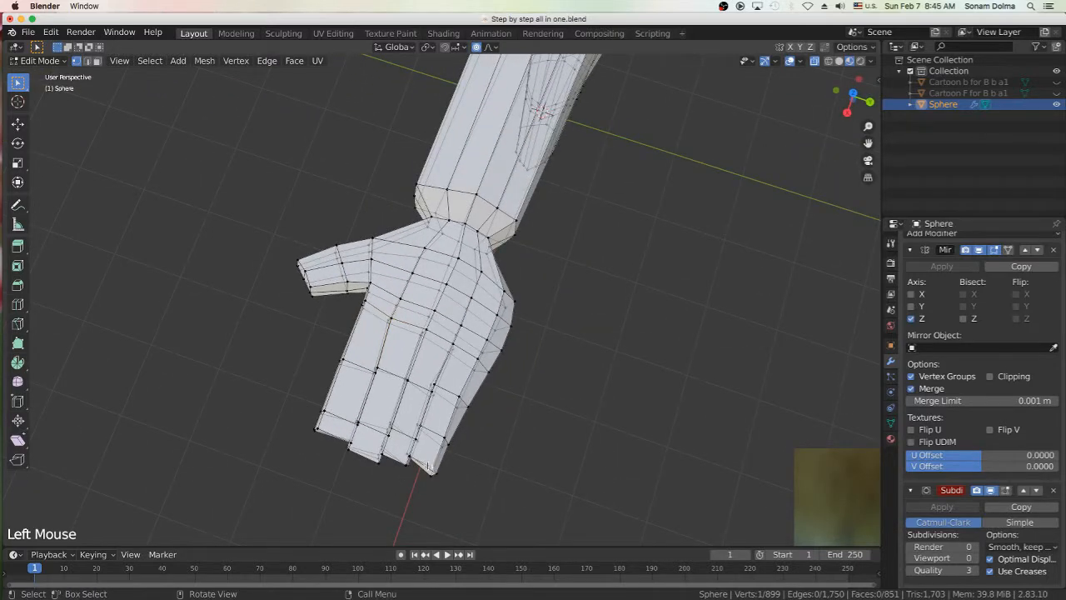
pyautogui.keyDown('alt'); pyautogui.click(428, 463); pyautogui.keyUp('alt')
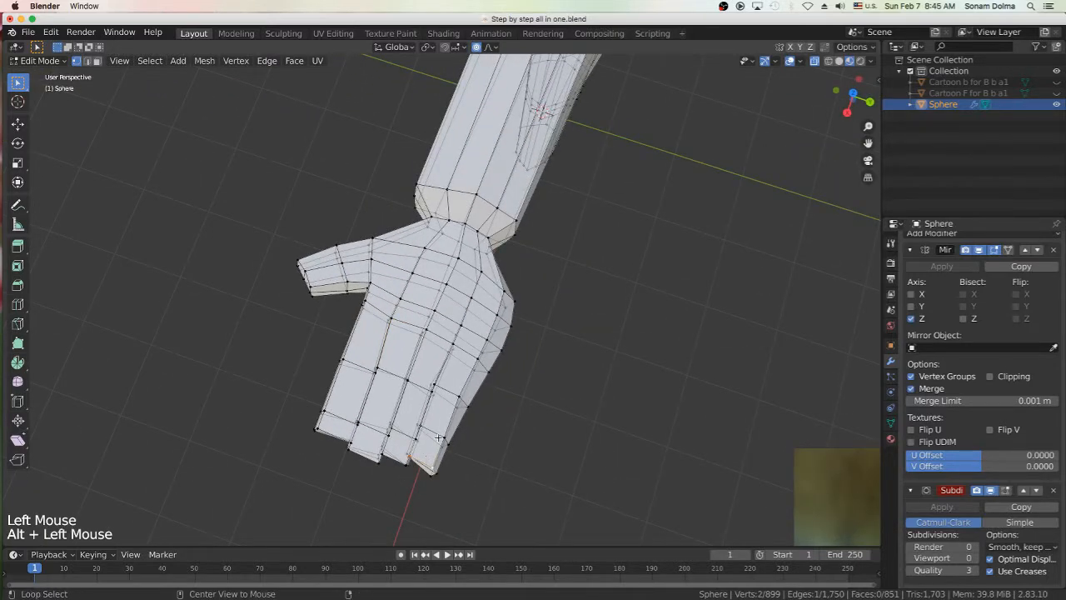
pyautogui.keyDown('alt'); pyautogui.keyDown('shift'); pyautogui.click(440, 432); pyautogui.keyUp('shift'); pyautogui.keyUp('alt')
pyautogui.moveTo(439, 436)
pyautogui.mouseDown(button='middle')
pyautogui.moveTo(447, 431)
pyautogui.moveTo(409, 423)
pyautogui.moveTo(421, 435)
pyautogui.moveTo(428, 421)
pyautogui.mouseUp(button='middle')
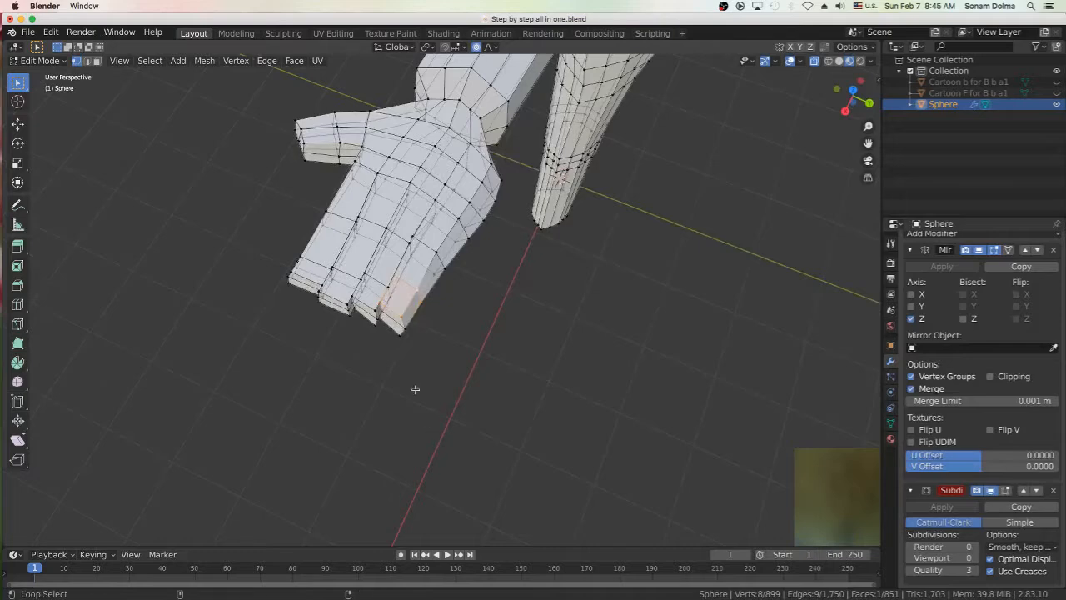
pyautogui.keyDown('alt'); pyautogui.keyDown('shift'); pyautogui.click(396, 327); pyautogui.keyUp('shift'); pyautogui.keyUp('alt')
pyautogui.click(402, 333)
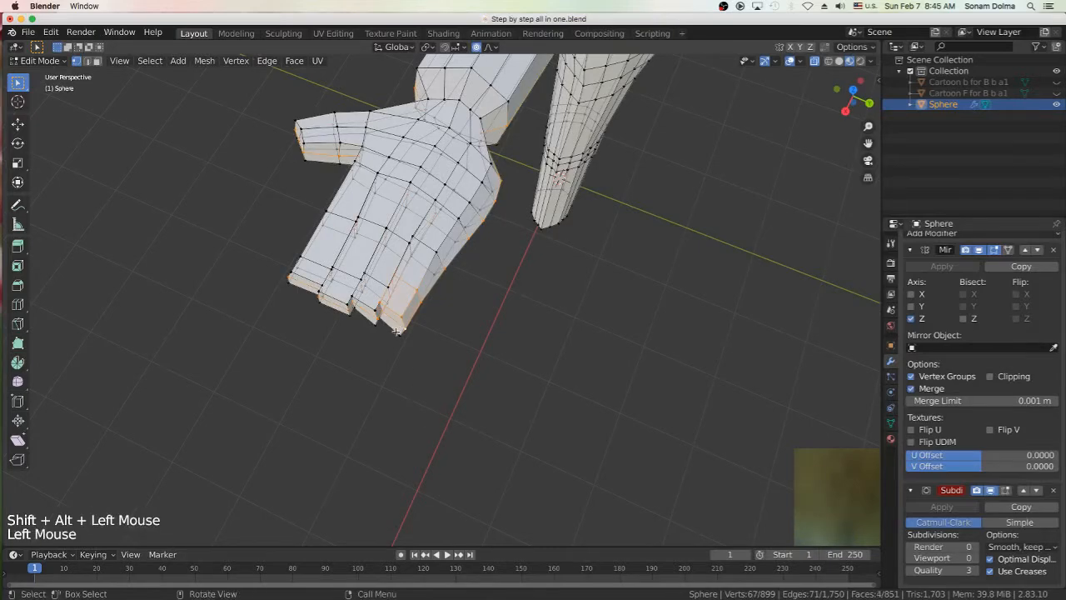
pyautogui.moveTo(403, 334); pyautogui.dragTo(442, 358, button='middle')
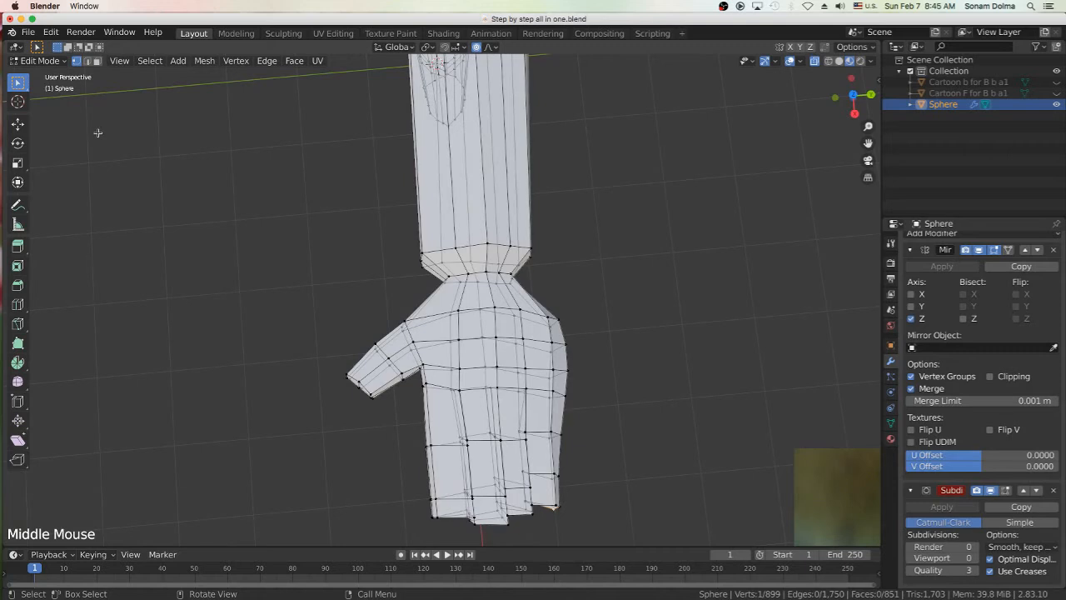
# Switch to face selection with X-ray off and select the face loops around the whole little finger.
pyautogui.click(96, 62)
pyautogui.scroll(-2, 546, 430)
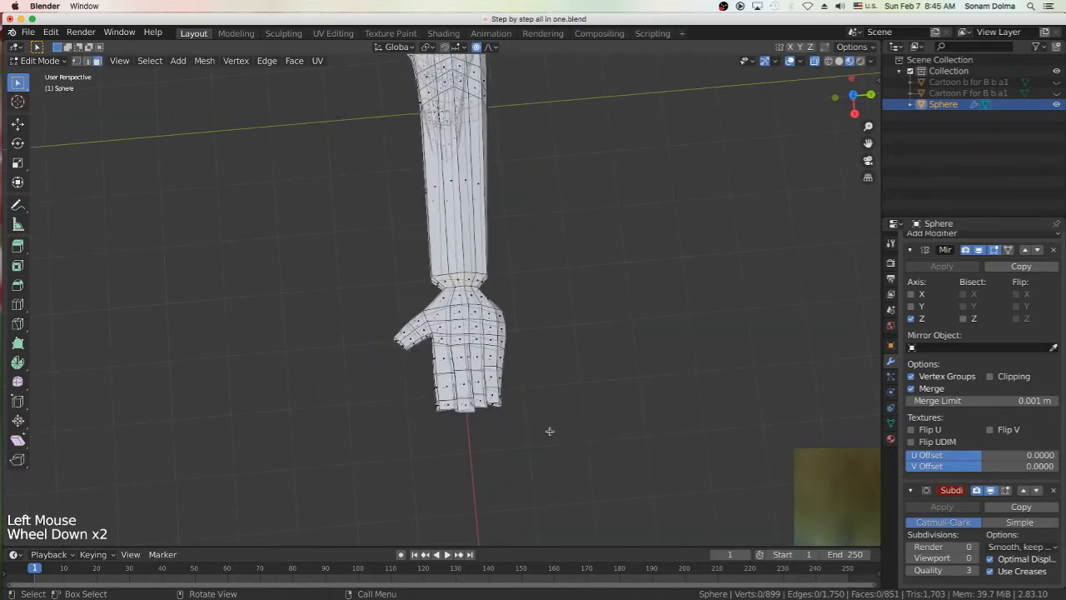
pyautogui.click(816, 64)
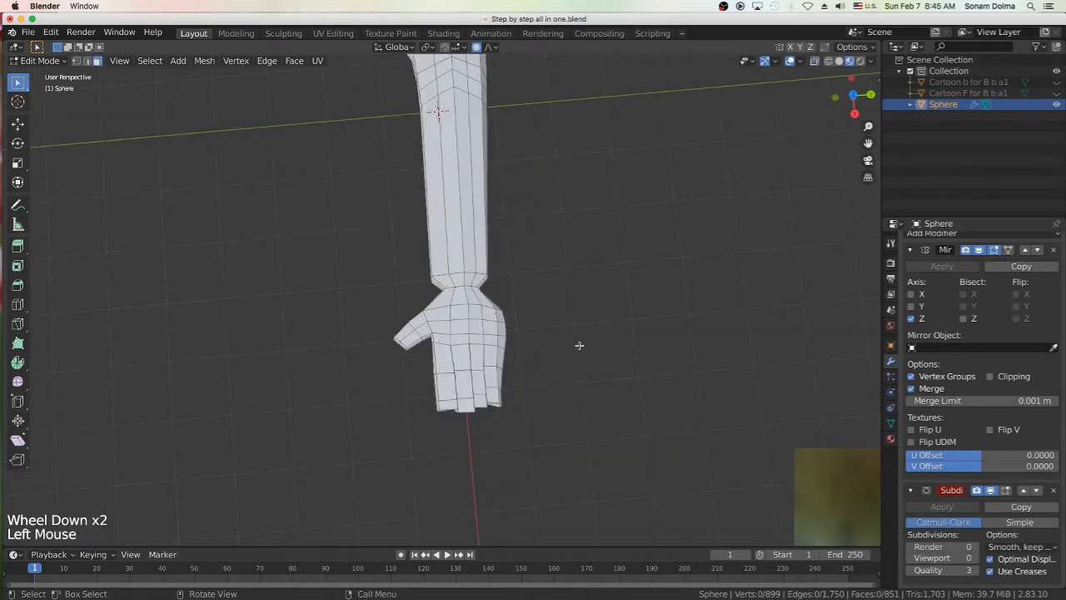
pyautogui.scroll(3, 583, 417)
pyautogui.scroll(-2, 611, 442)
pyautogui.keyDown('alt'); pyautogui.click(517, 434); pyautogui.keyUp('alt')
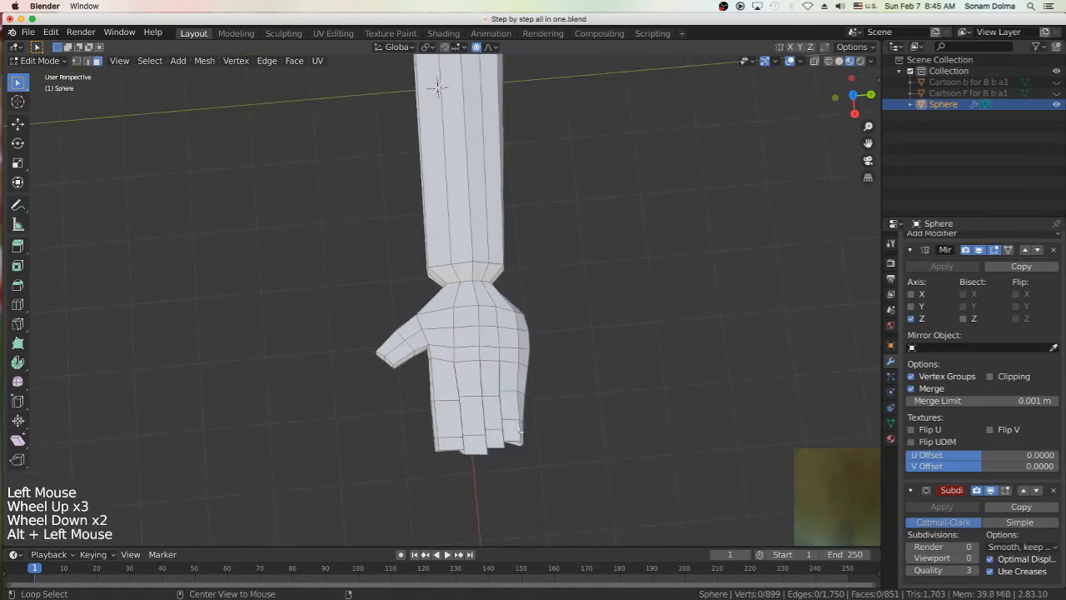
pyautogui.keyDown('alt'); pyautogui.keyDown('shift'); pyautogui.click(517, 410); pyautogui.keyUp('shift'); pyautogui.keyUp('alt')
pyautogui.keyDown('alt'); pyautogui.keyDown('shift'); pyautogui.click(516, 380); pyautogui.keyUp('shift'); pyautogui.keyUp('alt')
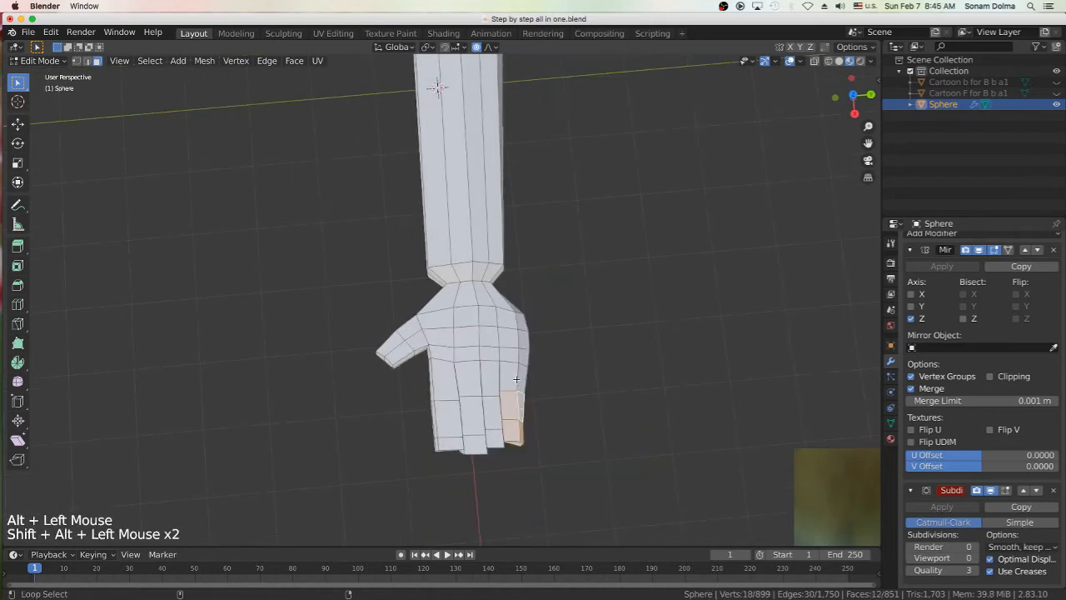
# Rotate the little finger outward and, with proportional editing off, move it about 0.05 m away from the ring finger.
pyautogui.press('r')
pyautogui.click(623, 447)
pyautogui.press('g')
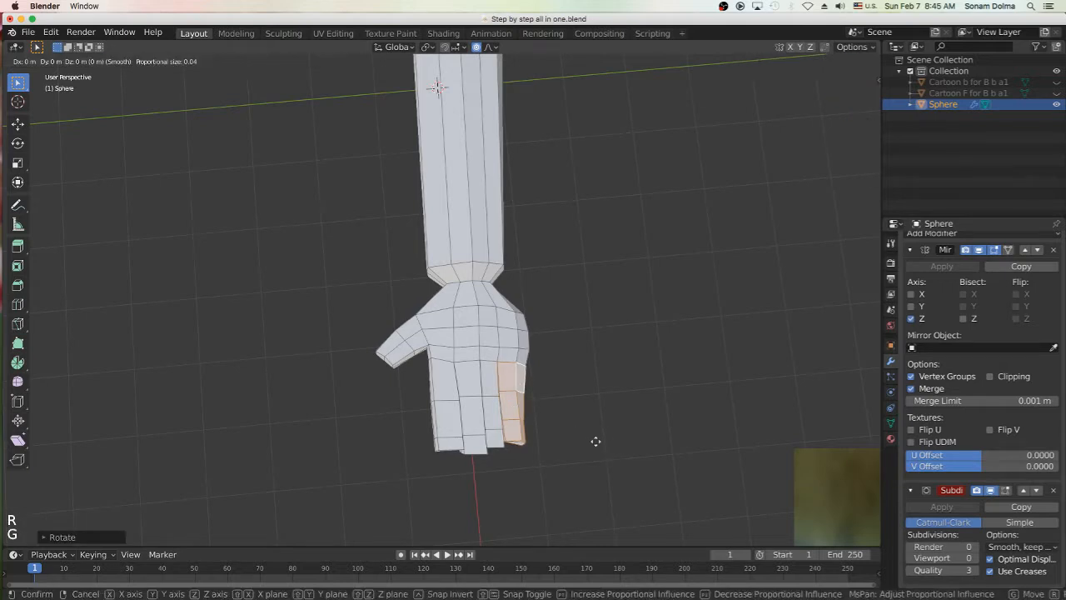
pyautogui.rightClick(602, 439)
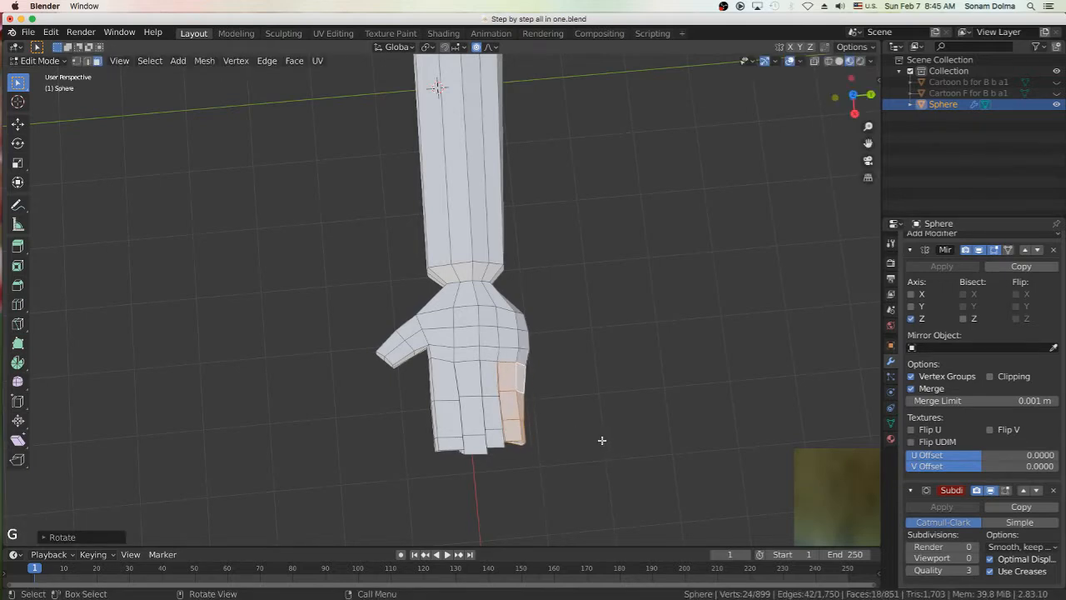
pyautogui.press('o')
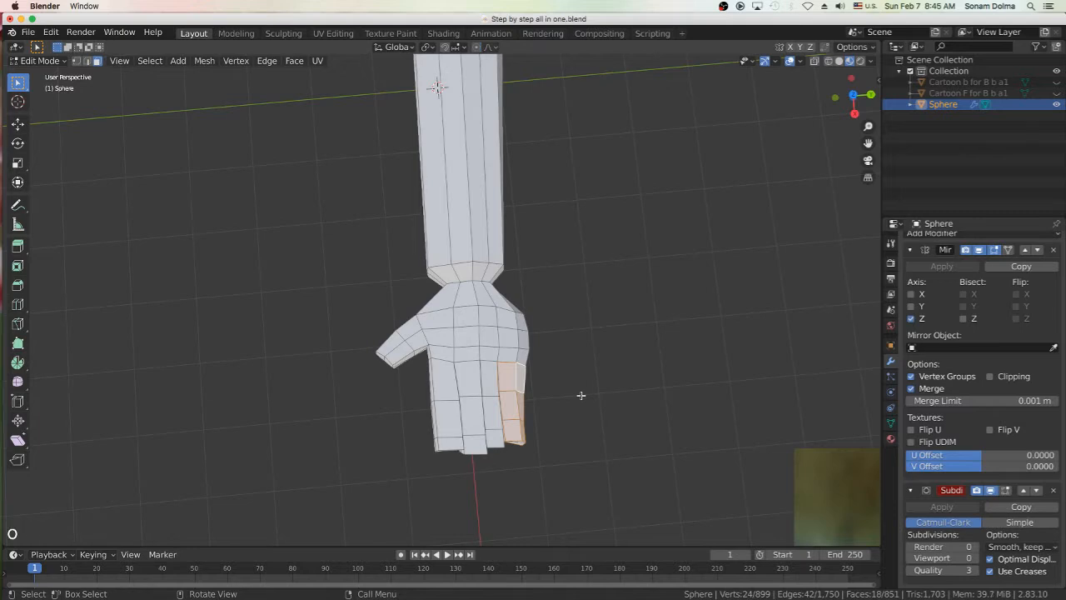
pyautogui.press('r')
pyautogui.click(567, 454)
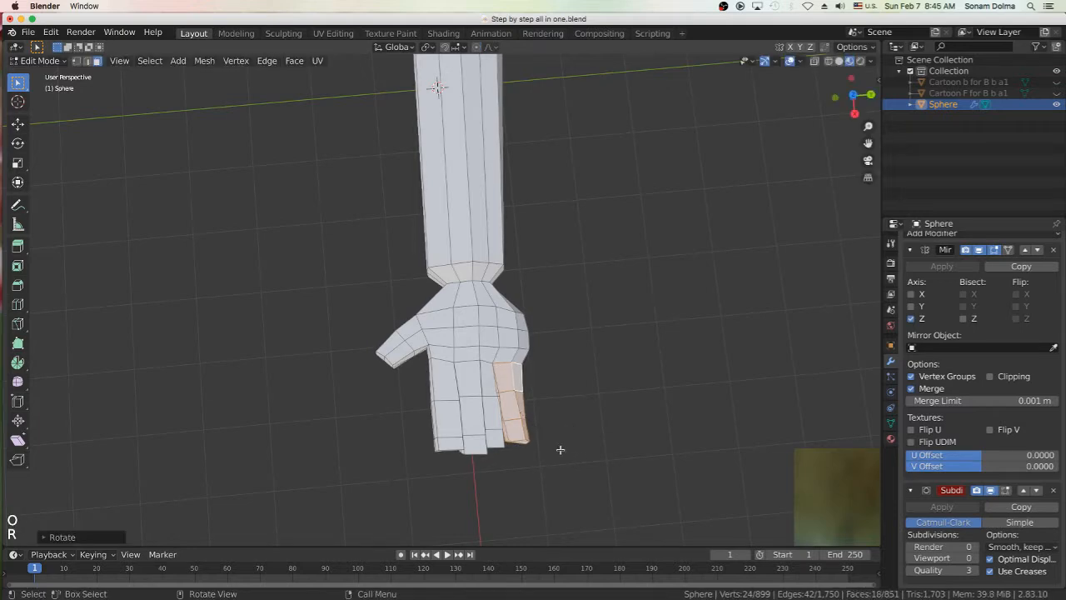
pyautogui.press('g')
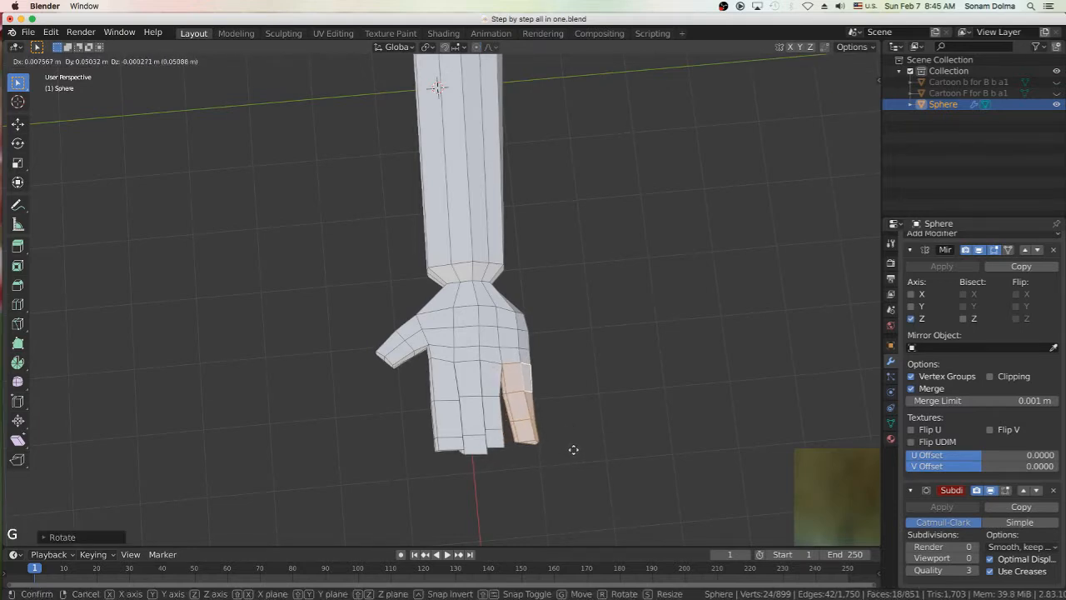
pyautogui.click(573, 449)
# Rotate the little finger slightly and nudge it so it lines up with the palm's outer edge.
pyautogui.moveTo(573, 441); pyautogui.dragTo(568, 428, button='middle')
pyautogui.scroll(2, 568, 428)
pyautogui.scroll(-2, 625, 430)
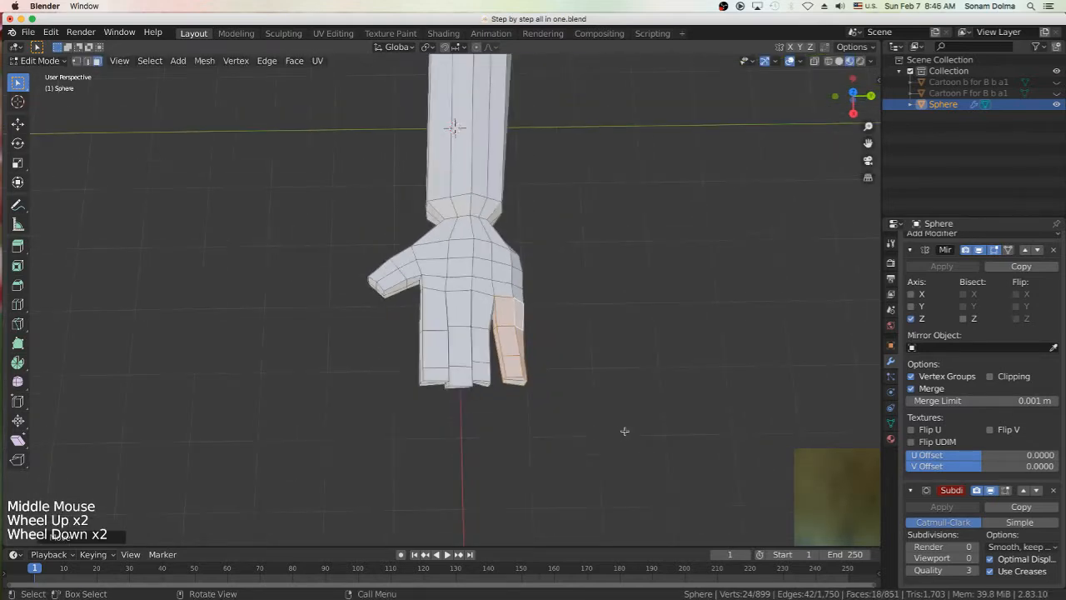
pyautogui.moveTo(567, 403); pyautogui.dragTo(550, 417, button='middle')
pyautogui.press('r')
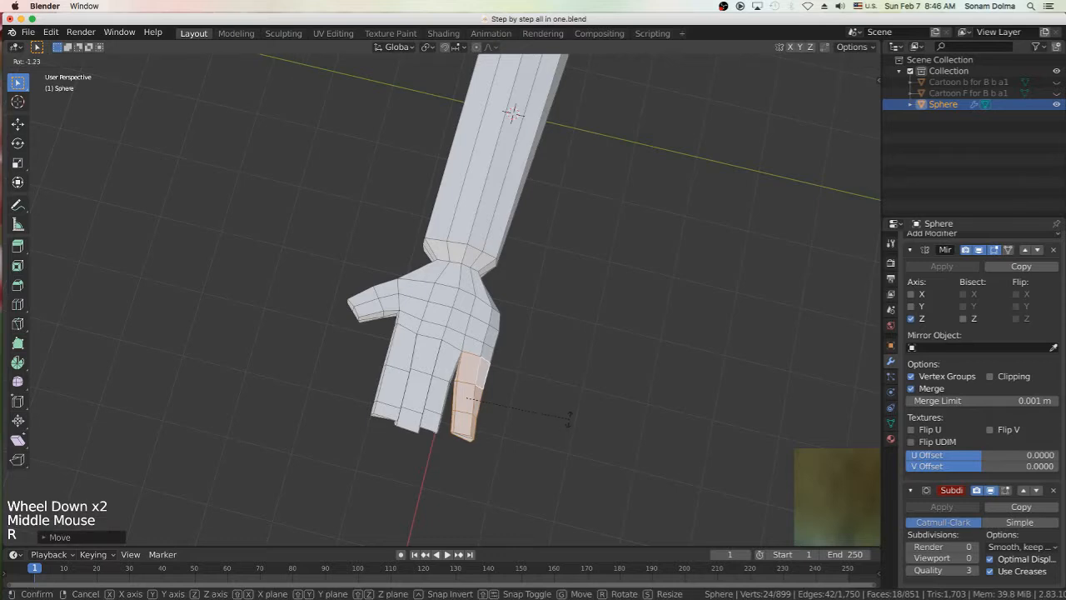
pyautogui.press('g')
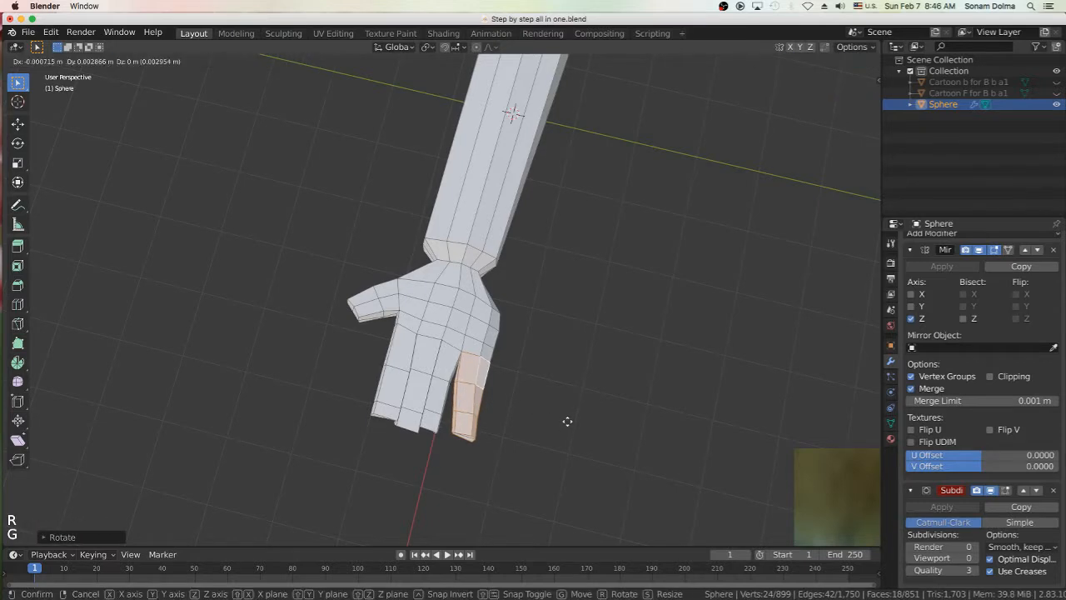
pyautogui.click(567, 421)
# Fine-tune the little finger's angle and position in the top orthographic view.
pyautogui.moveTo(541, 420); pyautogui.dragTo(487, 439, button='middle')
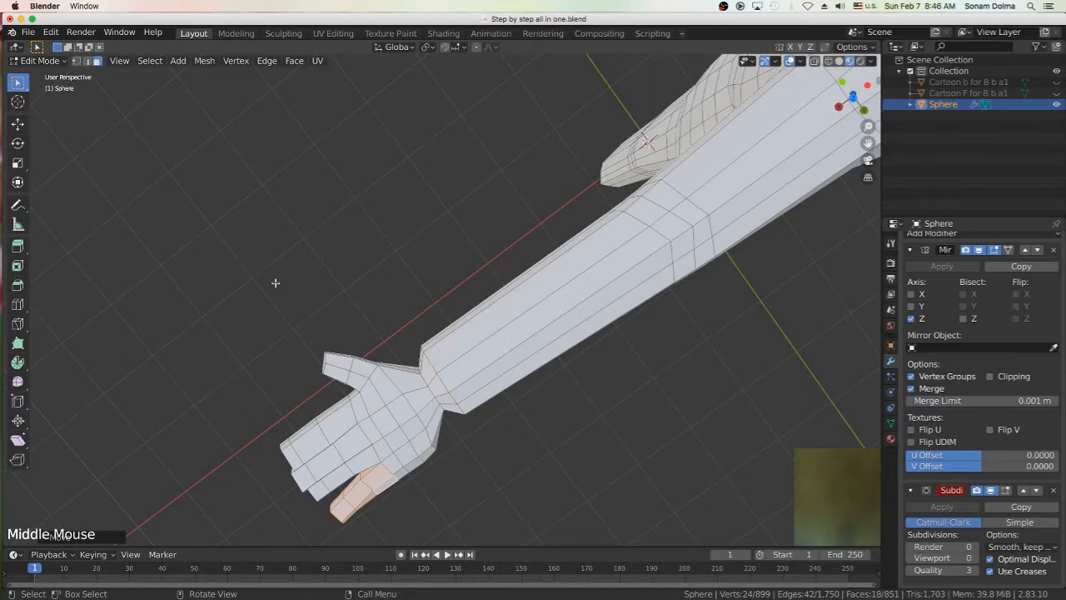
pyautogui.press('KP_7')
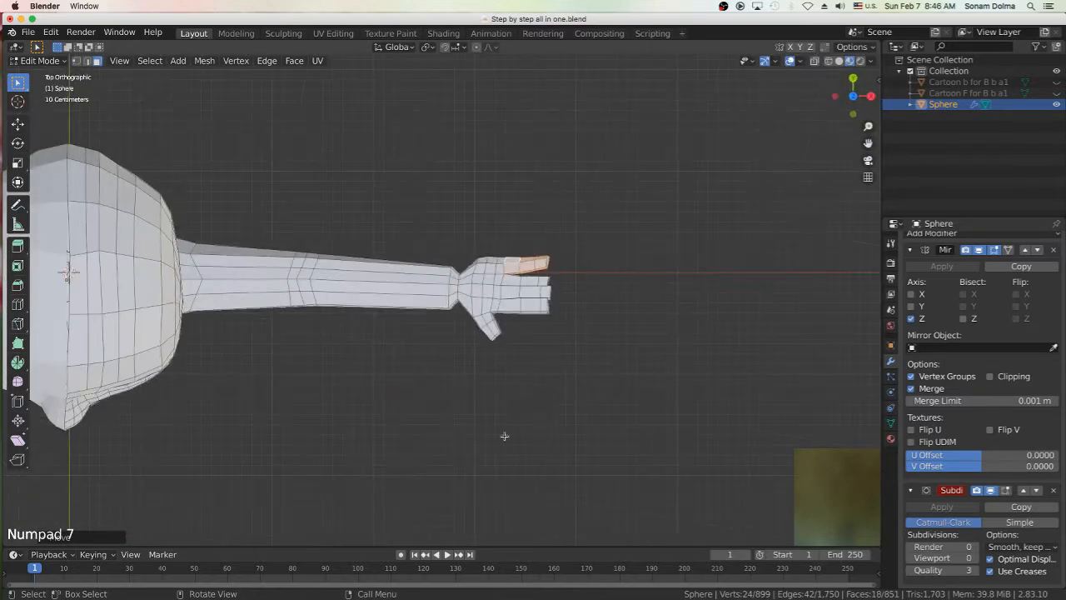
pyautogui.press('r')
pyautogui.click(587, 287)
pyautogui.press('g')
pyautogui.click(583, 287)
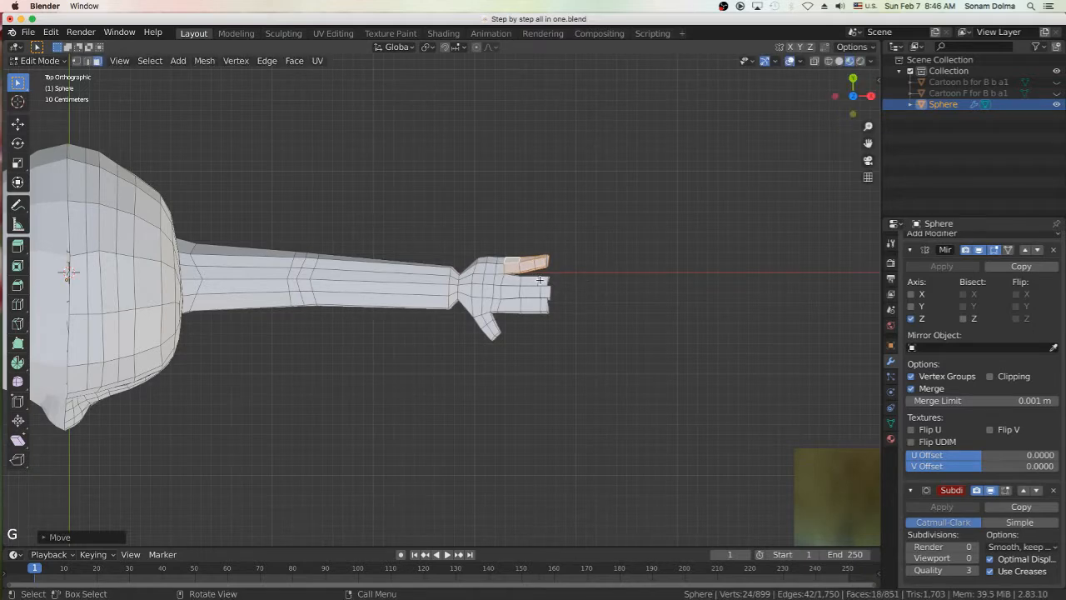
# Select the face loops around the ring finger, then rotate and shift it slightly to open a gap beside the middle finger.
pyautogui.click(547, 276)
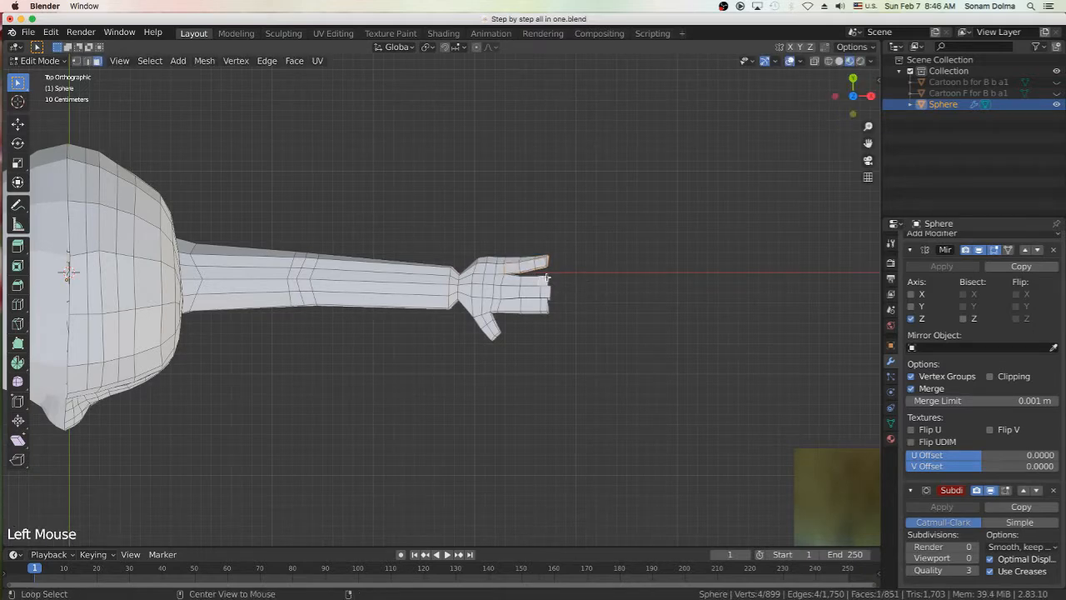
pyautogui.keyDown('alt'); pyautogui.click(545, 277); pyautogui.keyUp('alt')
pyautogui.keyDown('alt'); pyautogui.keyDown('shift'); pyautogui.click(528, 278); pyautogui.keyUp('shift'); pyautogui.keyUp('alt')
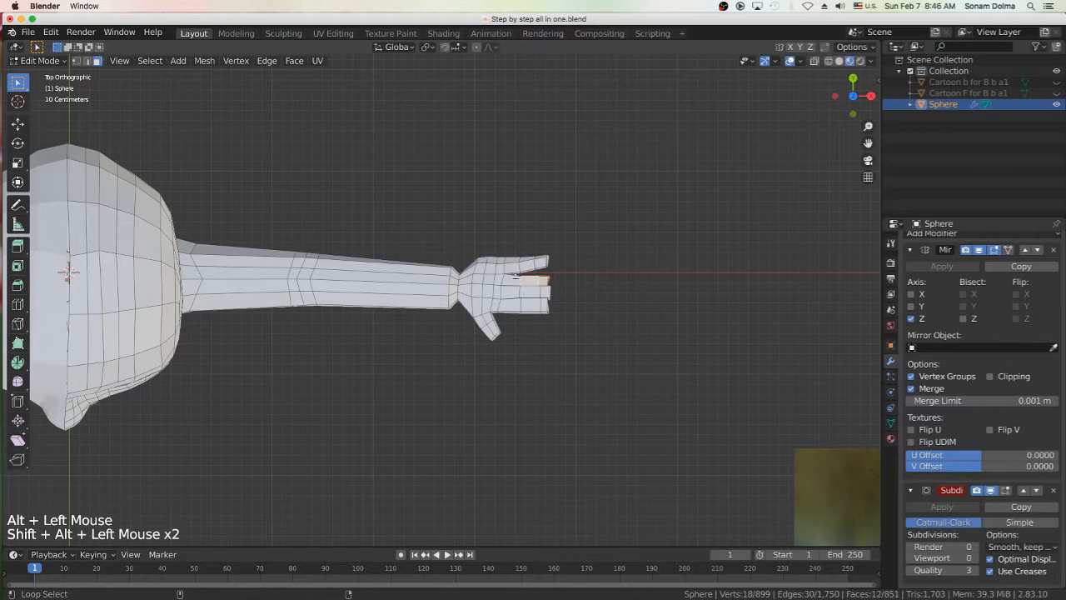
pyautogui.press('r')
pyautogui.click(603, 334)
pyautogui.press('g')
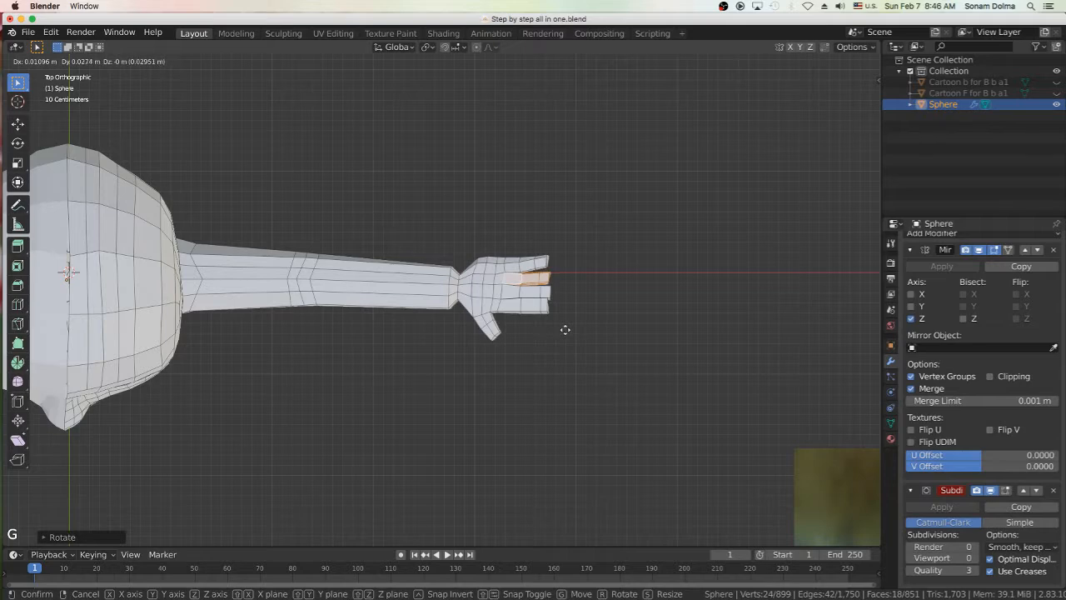
pyautogui.click(570, 333)
# Select the face loops around the whole index finger, then rotate it outward and move it away from the middle finger.
pyautogui.click(550, 313)
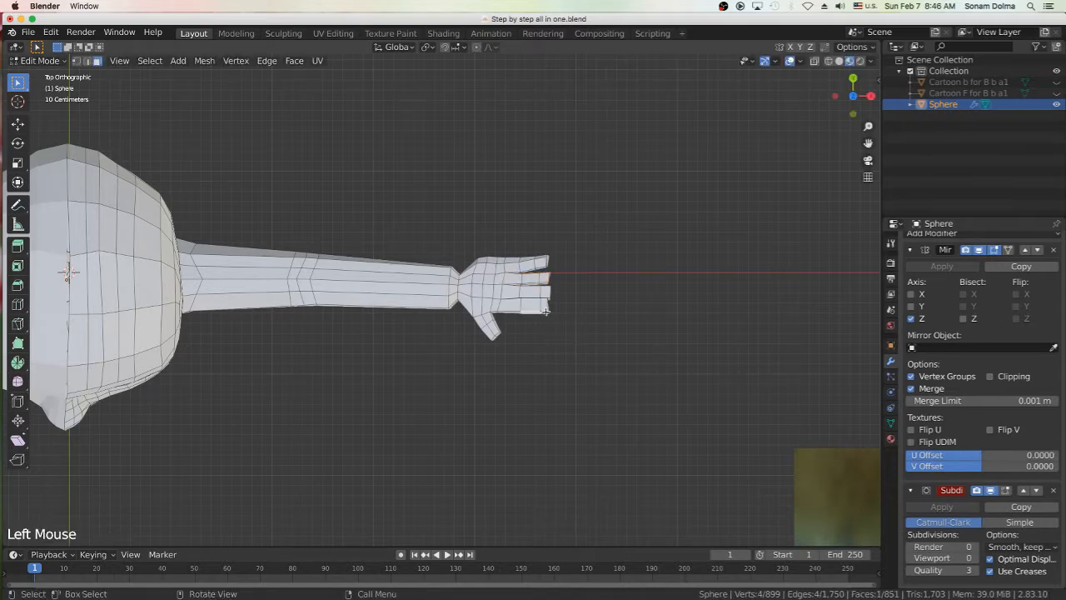
pyautogui.keyDown('alt'); pyautogui.click(546, 311); pyautogui.keyUp('alt')
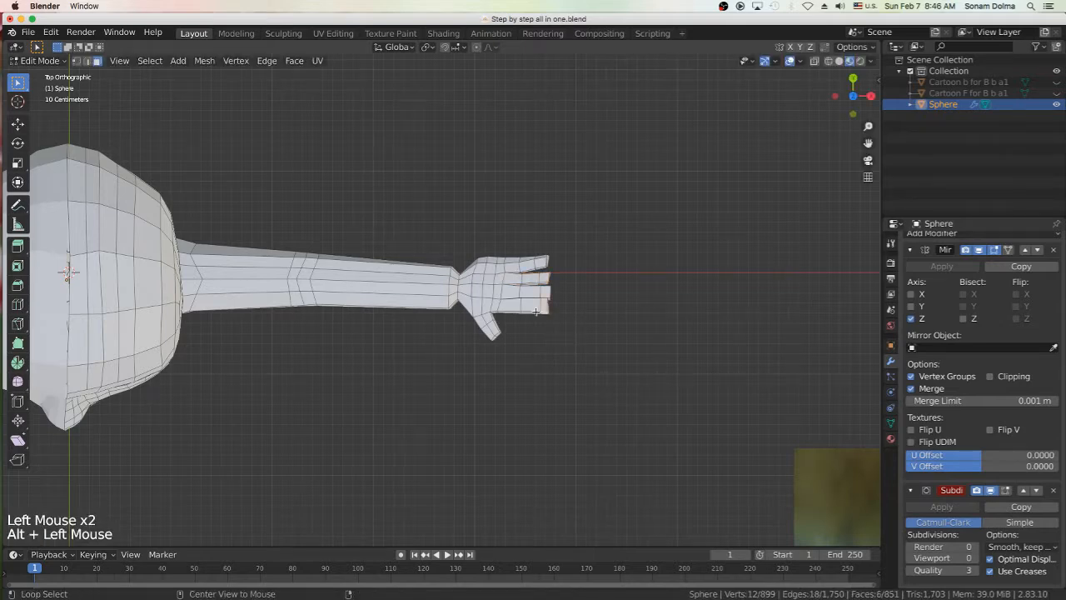
pyautogui.keyDown('alt'); pyautogui.keyDown('shift'); pyautogui.click(533, 311); pyautogui.keyUp('shift'); pyautogui.keyUp('alt')
pyautogui.keyDown('alt'); pyautogui.keyDown('shift'); pyautogui.click(517, 310); pyautogui.keyUp('shift'); pyautogui.keyUp('alt')
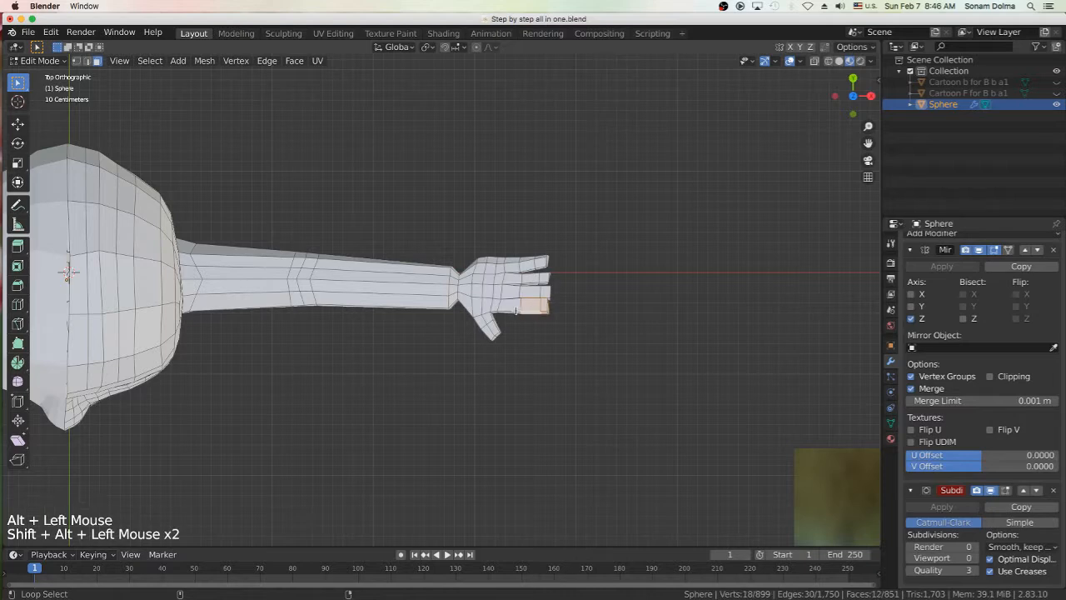
pyautogui.press('r')
pyautogui.click(603, 318)
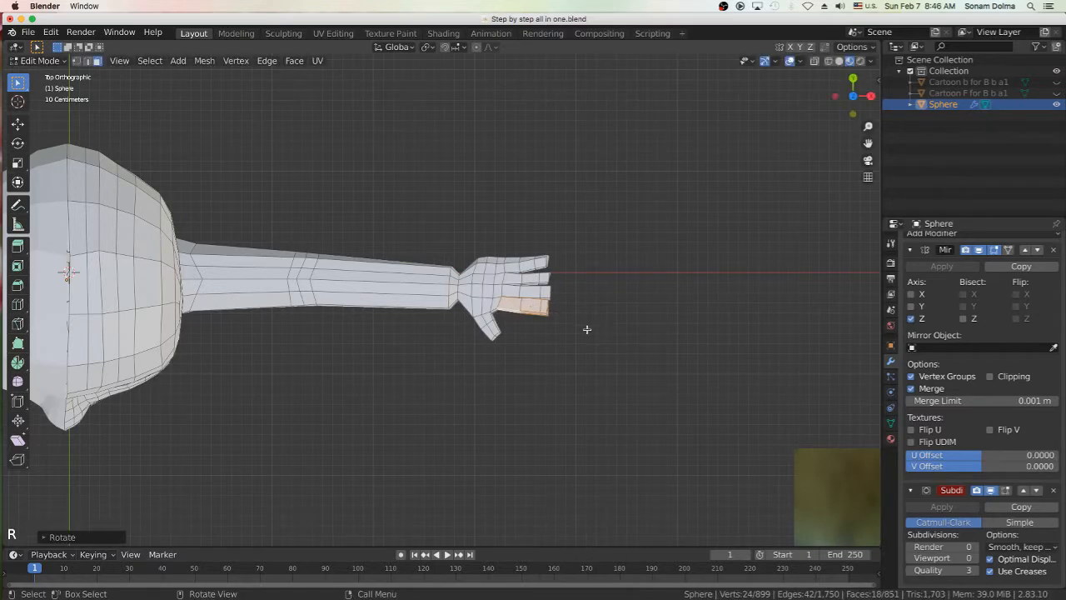
pyautogui.press('g')
pyautogui.click(587, 333)
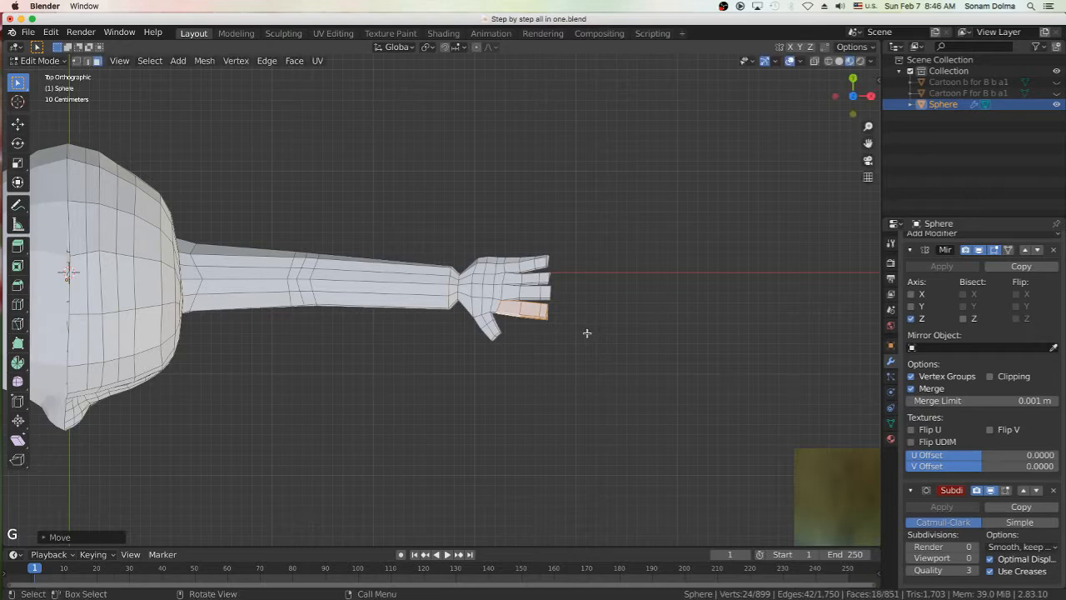
# Fine-tune the index finger's rotation so it spreads evenly from the other fingers.
pyautogui.press('r')
pyautogui.scroll(3, 594, 328)
pyautogui.moveTo(594, 327)
pyautogui.mouseDown(button='middle')
pyautogui.moveTo(483, 317)
pyautogui.moveTo(596, 323)
pyautogui.mouseUp(button='middle')
pyautogui.scroll(-3, 563, 332)
pyautogui.press('r')
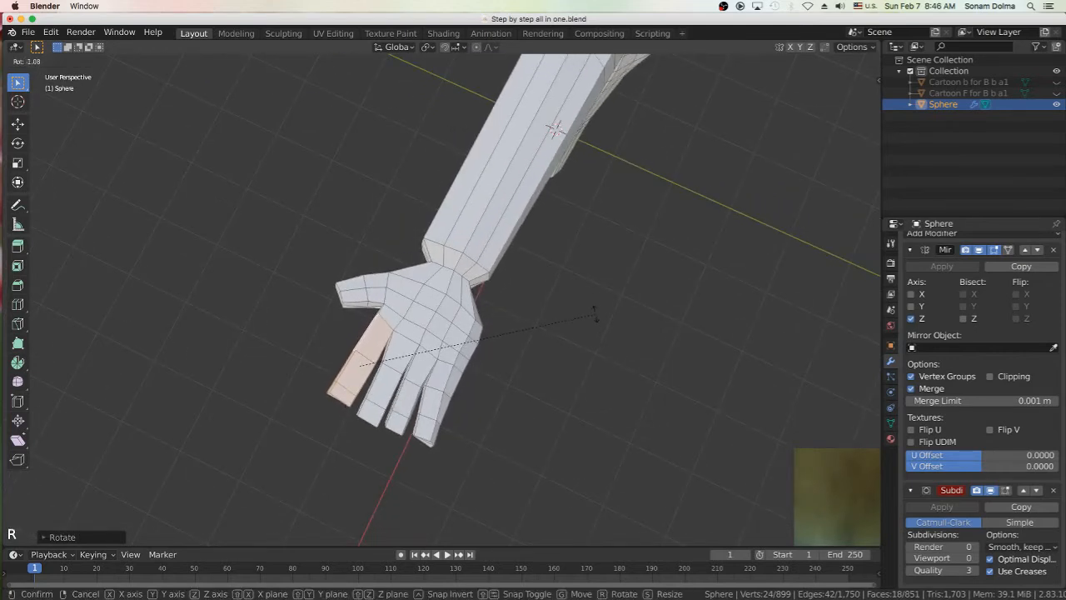
pyautogui.click(594, 317)
# Switch to vertex selection and move the little finger's middle-joint vertex on the side facing the ring finger.
pyautogui.moveTo(433, 373); pyautogui.dragTo(439, 333, button='middle')
pyautogui.scroll(2, 434, 310)
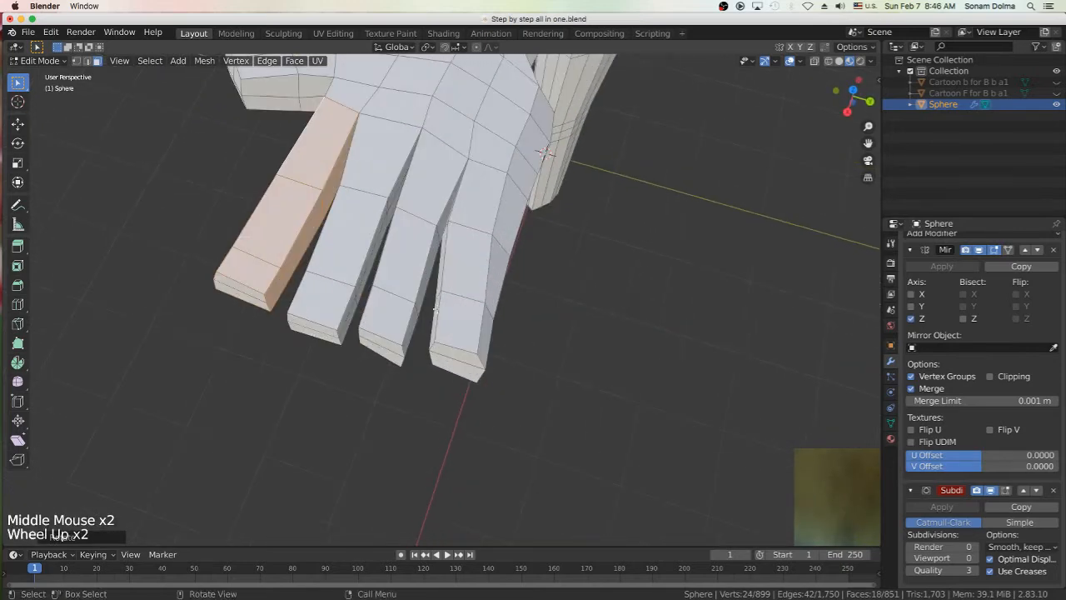
pyautogui.moveTo(426, 255); pyautogui.dragTo(438, 244, button='middle')
pyautogui.click(491, 271)
pyautogui.moveTo(507, 248); pyautogui.dragTo(506, 252, button='middle')
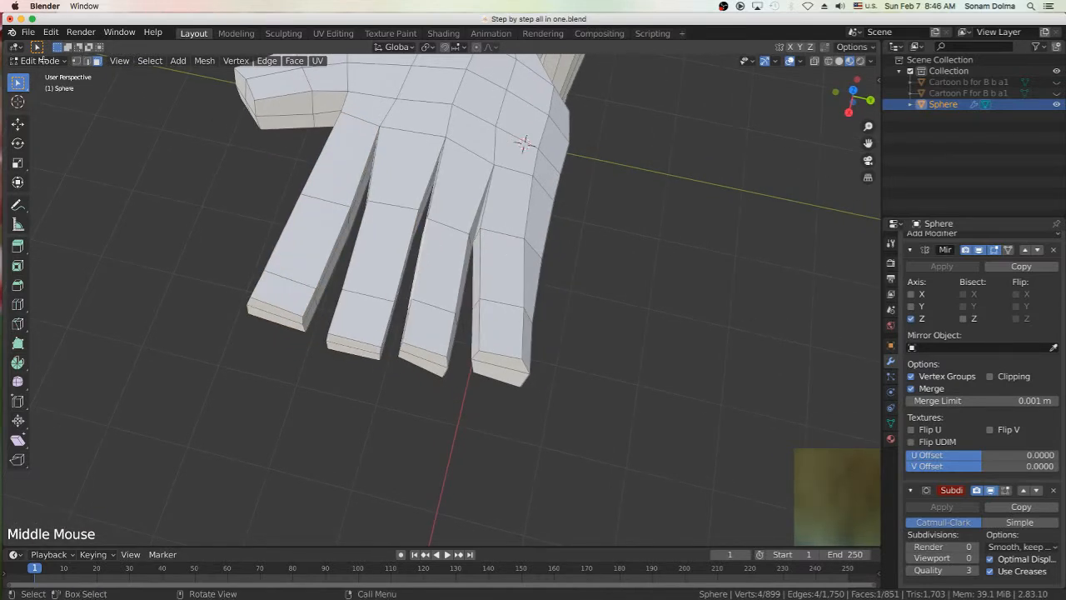
pyautogui.click(75, 60)
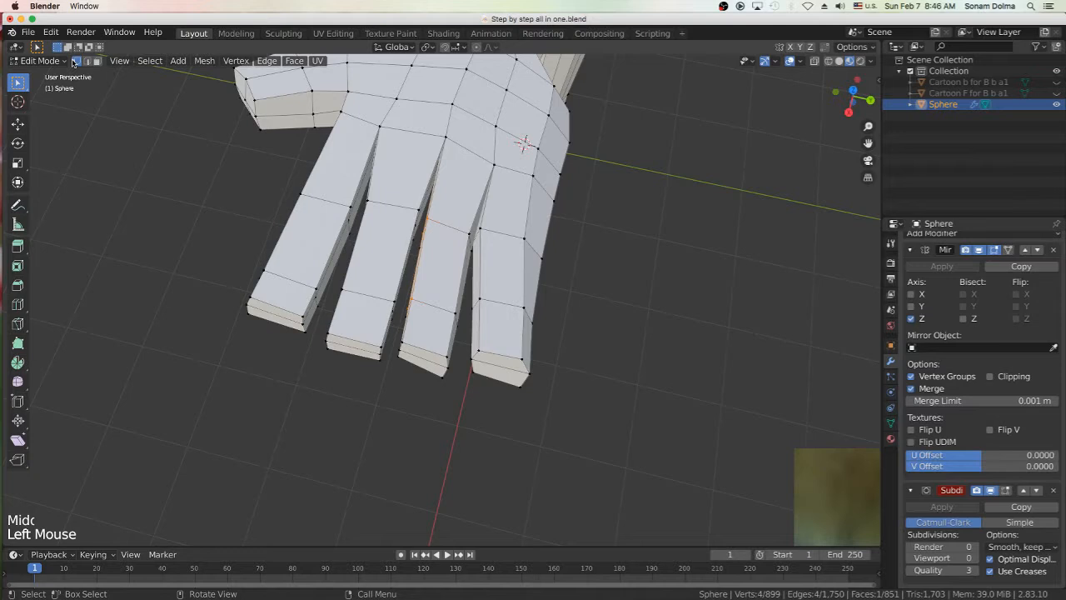
pyautogui.press('g')
pyautogui.click(493, 235)
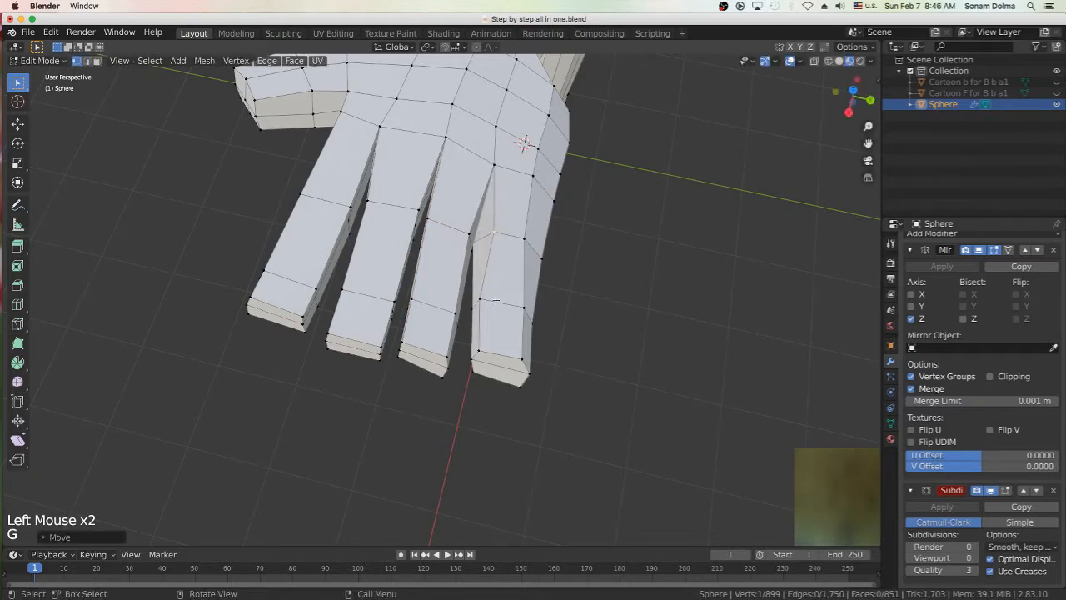
# Turn on X-ray and reposition the upper and lower vertices at the little finger's inner middle joint.
pyautogui.press('g')
pyautogui.click(481, 254)
pyautogui.click(477, 248)
pyautogui.moveTo(481, 246); pyautogui.dragTo(454, 248, button='middle')
pyautogui.click(813, 60)
pyautogui.click(456, 247)
pyautogui.press('g')
pyautogui.click(458, 249)
pyautogui.click(452, 268)
pyautogui.press('g')
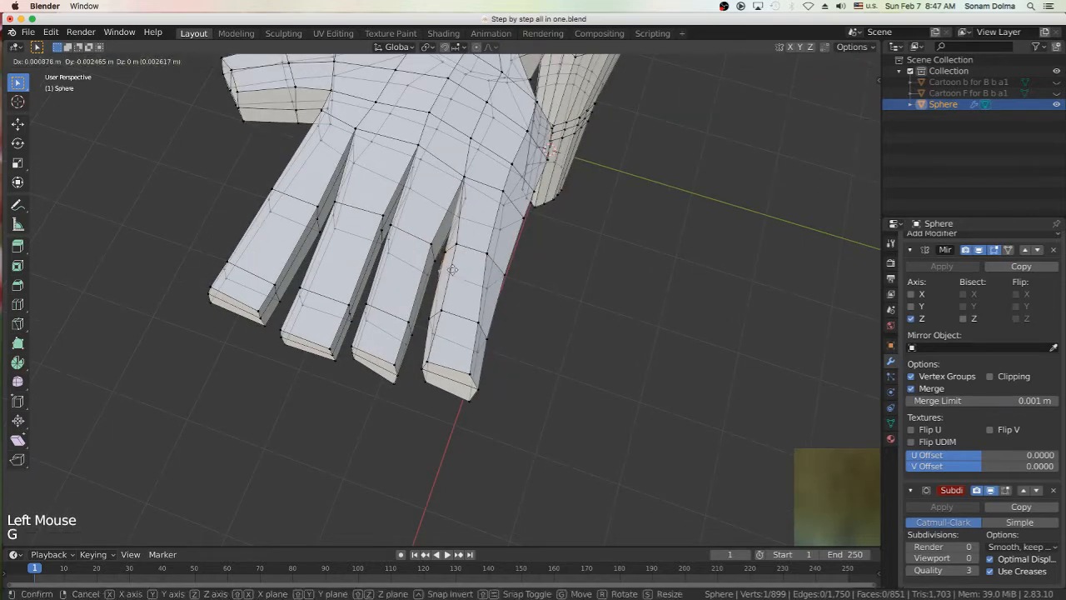
pyautogui.click(453, 269)
# Adjust the vertices at the little finger's tip and along its inner side to even out its width.
pyautogui.click(428, 365)
pyautogui.moveTo(429, 368); pyautogui.dragTo(395, 456, button='middle')
pyautogui.press('g')
pyautogui.click(358, 464)
pyautogui.click(358, 463)
pyautogui.press('g')
pyautogui.click(360, 462)
pyautogui.click(447, 301)
pyautogui.press('g')
pyautogui.click(443, 303)
# Move the ring finger's joint vertices on the side facing the little finger to straighten that edge.
pyautogui.moveTo(405, 278); pyautogui.dragTo(453, 287, button='middle')
pyautogui.click(444, 432)
pyautogui.press('g')
pyautogui.click(441, 356)
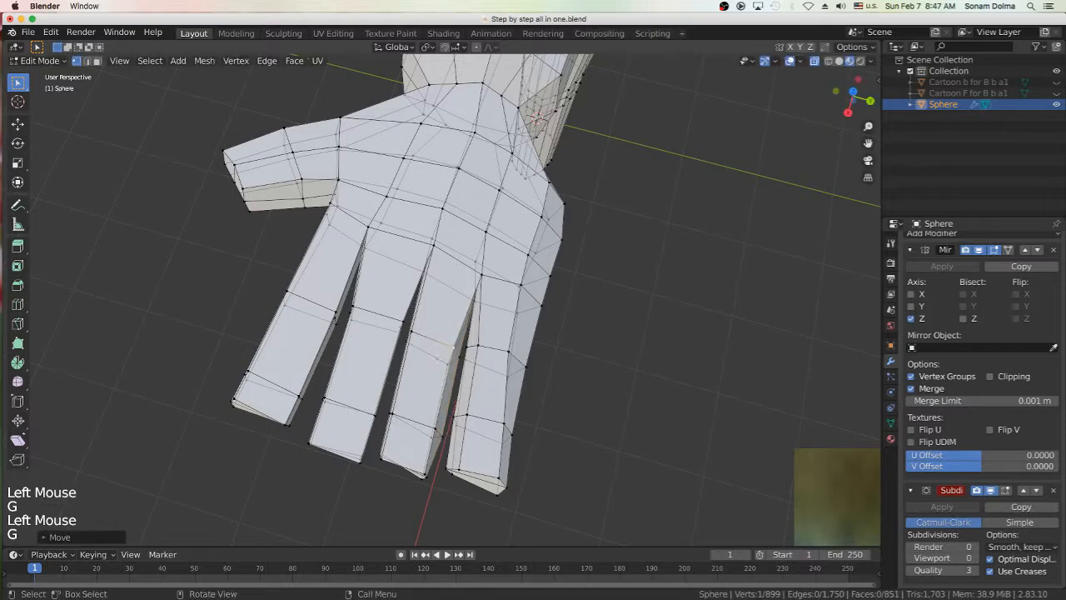
pyautogui.moveTo(440, 356); pyautogui.dragTo(447, 385, button='middle')
pyautogui.click(450, 377)
pyautogui.press('g')
pyautogui.click(448, 460)
pyautogui.press('g')
# Move the little finger's outer joint vertex inward and adjust the outer corner vertex of its tip.
pyautogui.moveTo(433, 454); pyautogui.dragTo(457, 457, button='middle')
pyautogui.click(553, 398)
pyautogui.press('g')
pyautogui.click(543, 397)
pyautogui.scroll(-2, 571, 241)
pyautogui.moveTo(566, 250); pyautogui.dragTo(420, 305, button='middle')
pyautogui.click(223, 135)
pyautogui.press('g')
pyautogui.click(229, 138)
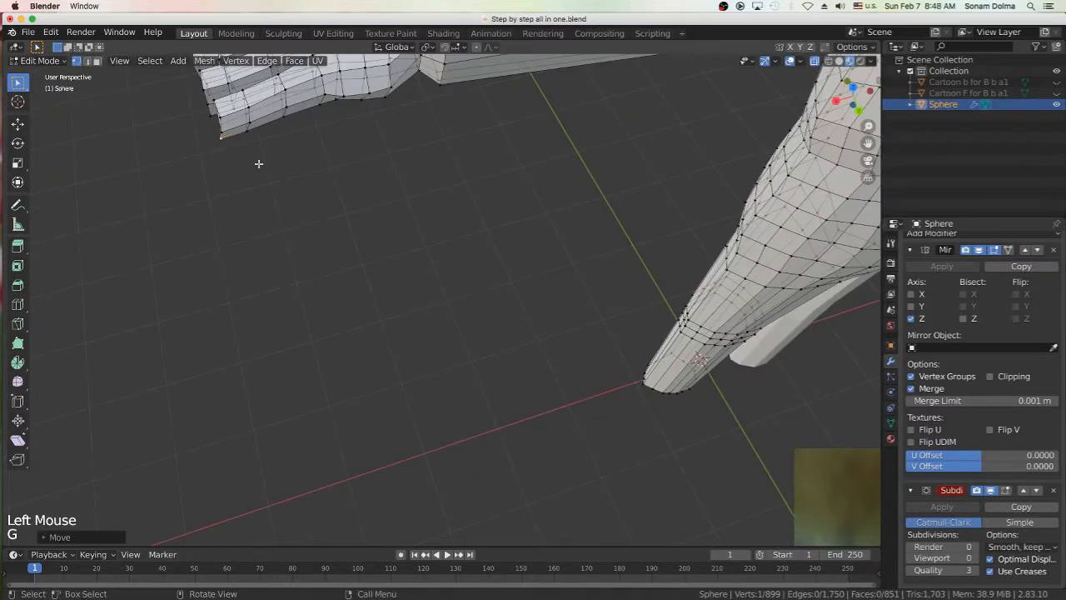
# Adjust the ring finger's vertices on the side facing the middle finger to straighten its edge.
pyautogui.moveTo(229, 152); pyautogui.dragTo(433, 349, button='middle')
pyautogui.scroll(-2, 450, 400)
pyautogui.scroll(1, 458, 450)
pyautogui.click(472, 490)
pyautogui.press('g')
pyautogui.click(468, 467)
pyautogui.moveTo(469, 467); pyautogui.dragTo(411, 463, button='middle')
pyautogui.scroll(2, 392, 473)
pyautogui.click(450, 380)
pyautogui.press('g')
pyautogui.click(443, 380)
# Reposition the middle finger's tip and lower-joint vertices to even out the finger's width.
pyautogui.press('g')
pyautogui.click(437, 371)
pyautogui.press('g')
pyautogui.click(410, 509)
pyautogui.click(405, 510)
pyautogui.click(377, 450)
pyautogui.press('g')
pyautogui.click(369, 450)
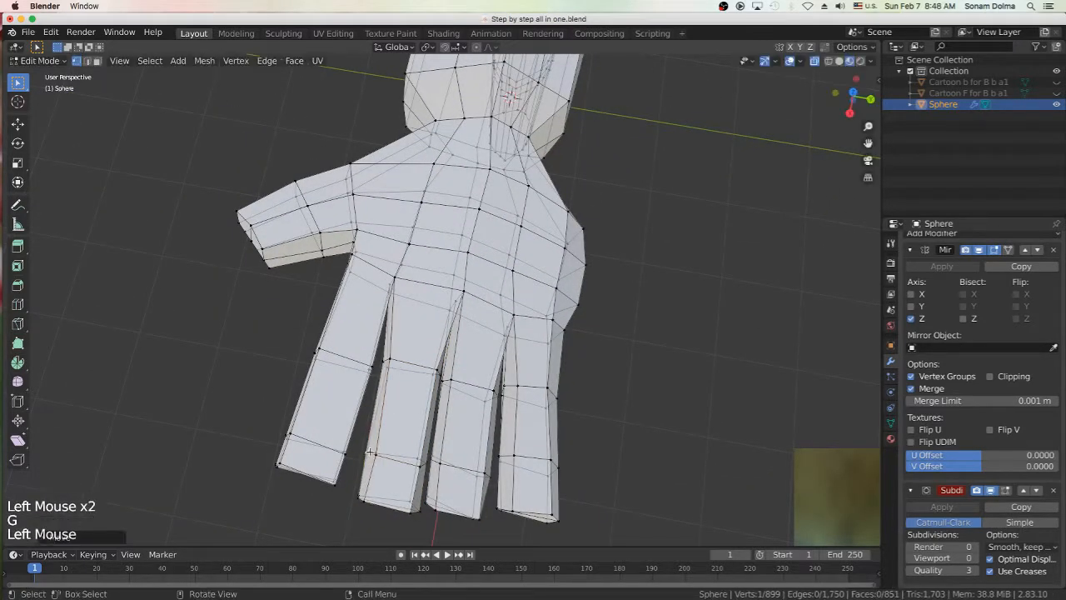
pyautogui.click(420, 466)
pyautogui.press('g')
pyautogui.click(416, 465)
# Adjust the middle finger's middle-joint vertex and the vertex where the middle and ring fingers meet.
pyautogui.click(437, 370)
pyautogui.press('g')
pyautogui.click(435, 369)
pyautogui.click(463, 292)
pyautogui.press('g')
pyautogui.click(455, 461)
pyautogui.click(480, 425)
pyautogui.moveTo(455, 462)
pyautogui.mouseDown(button='middle')
pyautogui.moveTo(480, 424)
pyautogui.moveTo(446, 478)
pyautogui.mouseUp(button='middle')
# Nudge the remaining joint vertices along the ring and middle fingers and the little finger's inner joint into line.
pyautogui.click(488, 434)
pyautogui.press('g')
pyautogui.click(421, 500)
pyautogui.press('g')
pyautogui.click(376, 442)
pyautogui.press('g')
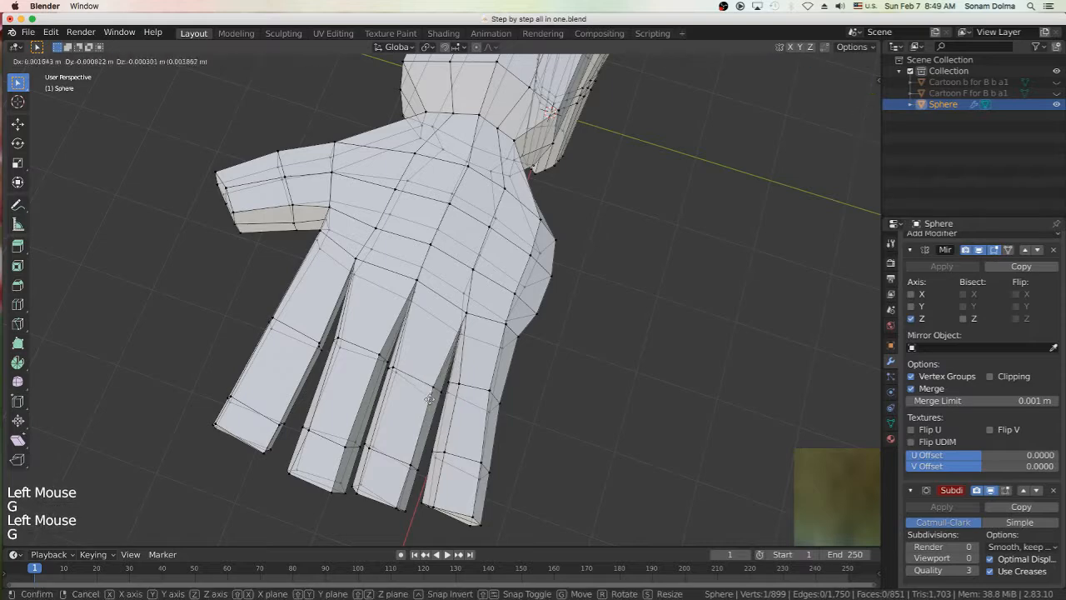
pyautogui.click(429, 398)
pyautogui.click(458, 384)
pyautogui.press('g')
pyautogui.click(459, 386)
# Circle-select the little finger's tip section and pull it back to shorten the finger.
pyautogui.scroll(-3, 466, 400)
pyautogui.press('c')
pyautogui.moveTo(476, 405); pyautogui.dragTo(435, 383)
pyautogui.rightClick(500, 425)
pyautogui.moveTo(548, 457); pyautogui.dragTo(497, 385, button='middle')
pyautogui.scroll(2, 475, 368)
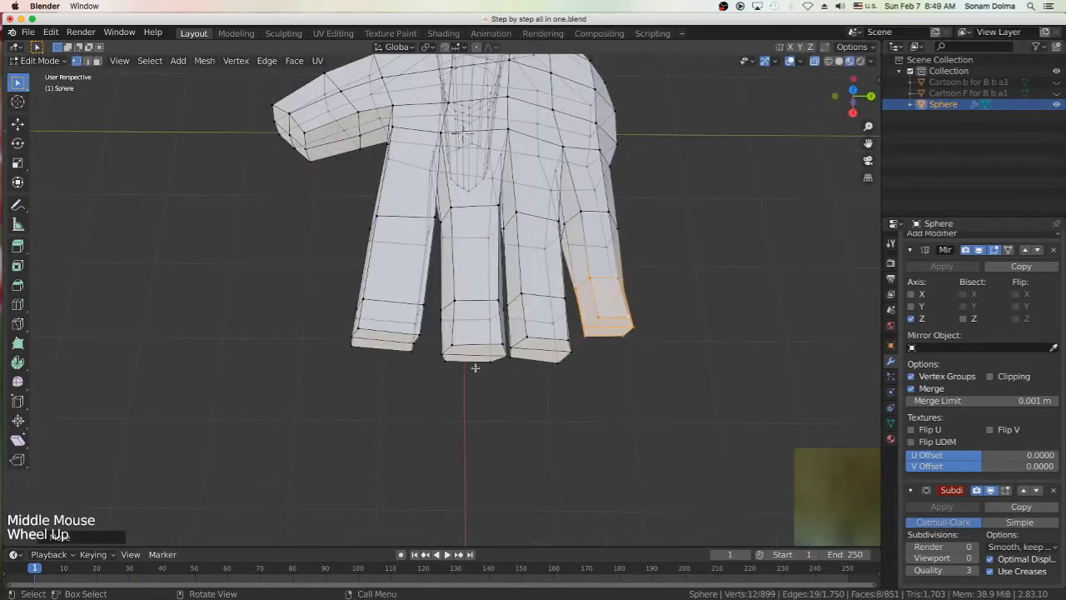
# Move the index finger's lower-joint and middle-joint vertices inward to narrow the finger.
pyautogui.click(423, 305)
pyautogui.press('g')
pyautogui.click(419, 335)
pyautogui.press('g')
pyautogui.click(434, 218)
pyautogui.press('g')
pyautogui.click(378, 216)
pyautogui.press('g')
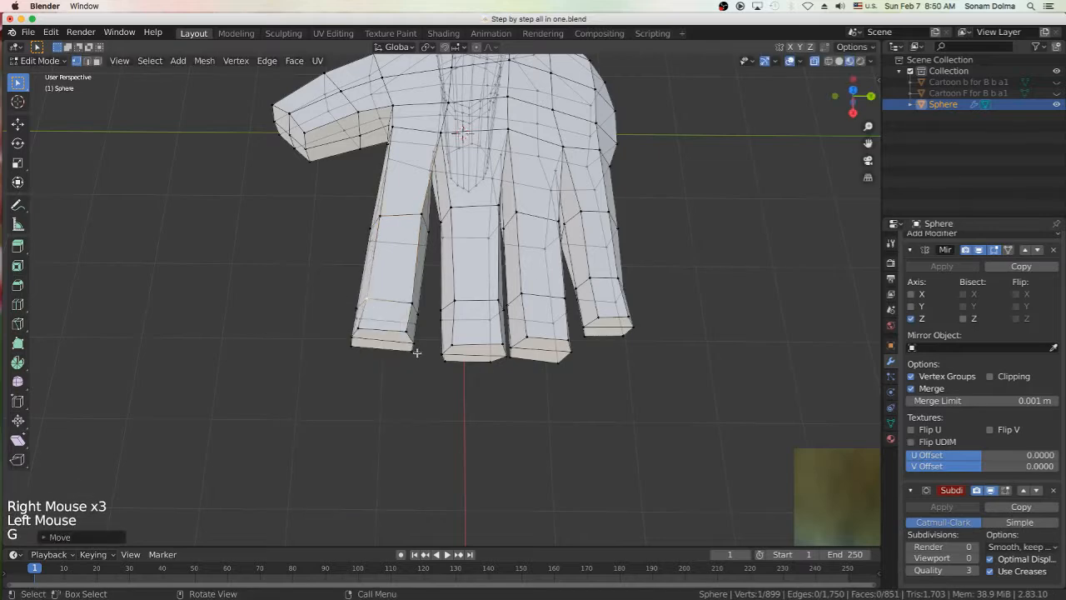
# Pull the corner vertices of the index fingertip inward to taper the tip.
pyautogui.click(353, 348)
pyautogui.press('g')
pyautogui.click(362, 353)
pyautogui.click(414, 350)
pyautogui.press('g')
pyautogui.click(408, 351)
pyautogui.moveTo(409, 350)
pyautogui.mouseDown(button='middle')
pyautogui.moveTo(435, 342)
pyautogui.moveTo(407, 371)
pyautogui.mouseUp(button='middle')
# Nudge individual vertices around the index finger and the thumb's base to smooth the hand's contour.
pyautogui.moveTo(405, 236); pyautogui.dragTo(442, 251, button='middle')
pyautogui.click(432, 254)
pyautogui.press('g')
pyautogui.click(433, 257)
pyautogui.click(503, 267)
pyautogui.press('g')
pyautogui.click(508, 270)
pyautogui.click(492, 243)
pyautogui.click(428, 340)
# Reshape the thumb by moving the vertices along its outer edge.
pyautogui.moveTo(503, 271); pyautogui.dragTo(408, 319, button='middle')
pyautogui.press('g')
pyautogui.click(358, 398)
pyautogui.scroll(2, 396, 316)
pyautogui.scroll(-1, 411, 316)
pyautogui.press('g')
pyautogui.click(410, 318)
pyautogui.press('g')
pyautogui.click(416, 320)
pyautogui.scroll(-2, 415, 319)
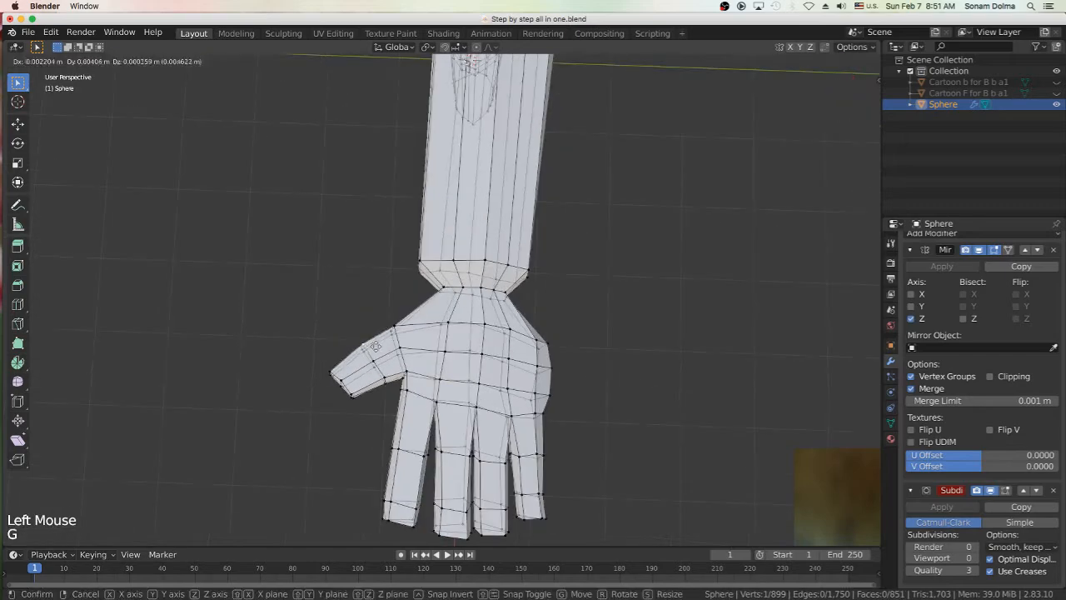
# Adjust the vertices at the thumb's tip and inner edge to refine its shape.
pyautogui.moveTo(415, 320); pyautogui.dragTo(522, 305, button='middle')
pyautogui.click(497, 374)
pyautogui.press('g')
pyautogui.click(476, 392)
pyautogui.press('g')
pyautogui.click(509, 349)
pyautogui.press('g')
pyautogui.click(521, 345)
pyautogui.scroll(-1, 520, 346)
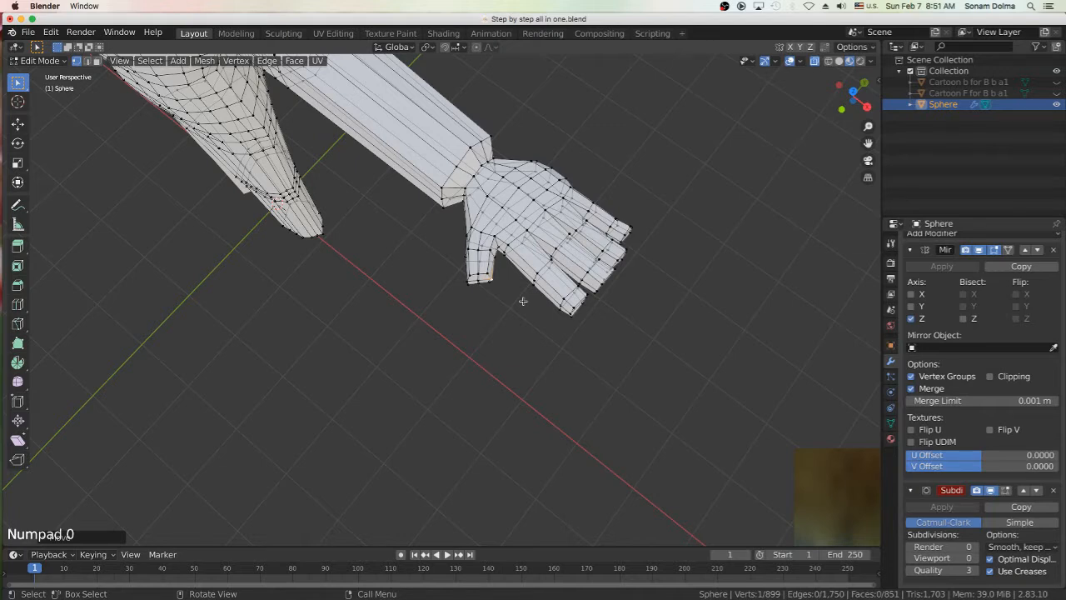
pyautogui.rightClick(523, 301)
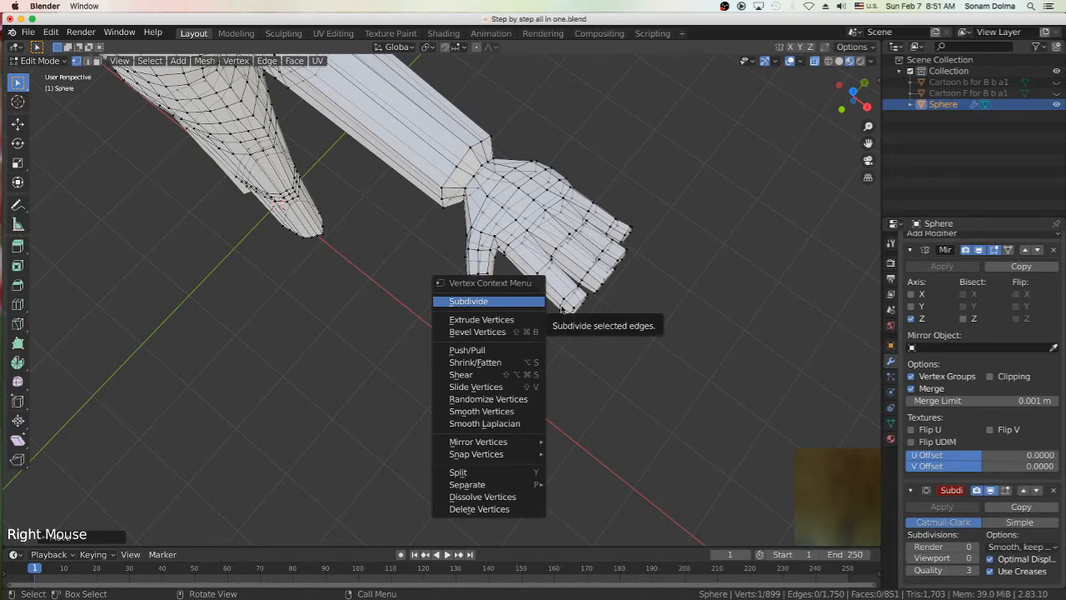
pyautogui.press('b')
pyautogui.press('Escape')
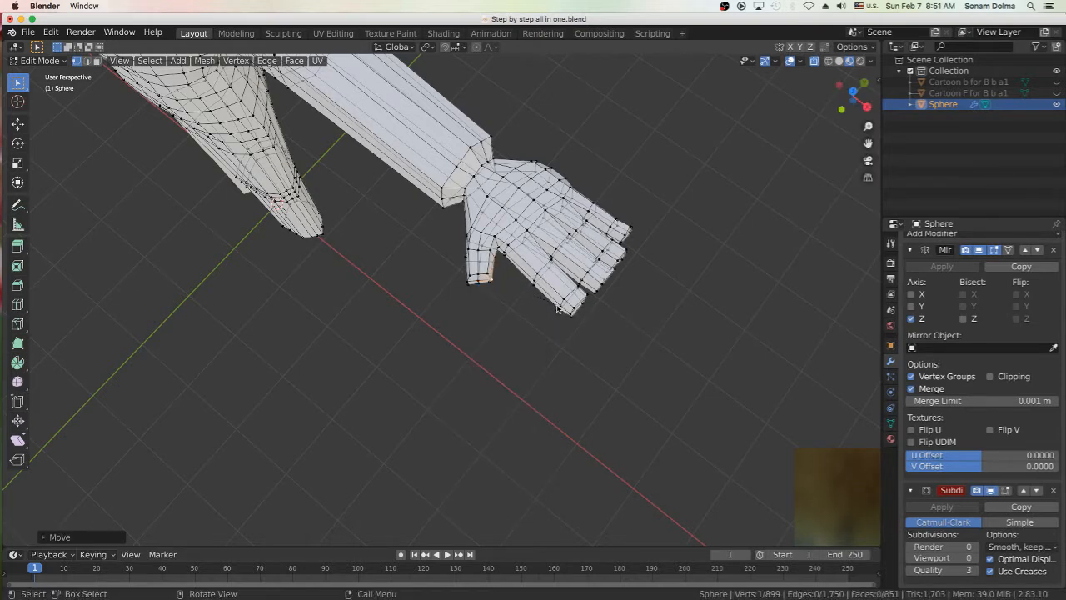
# From the top view, nudge the vertices at the thumb's base and in the web between thumb and index finger.
pyautogui.press('KP_5')
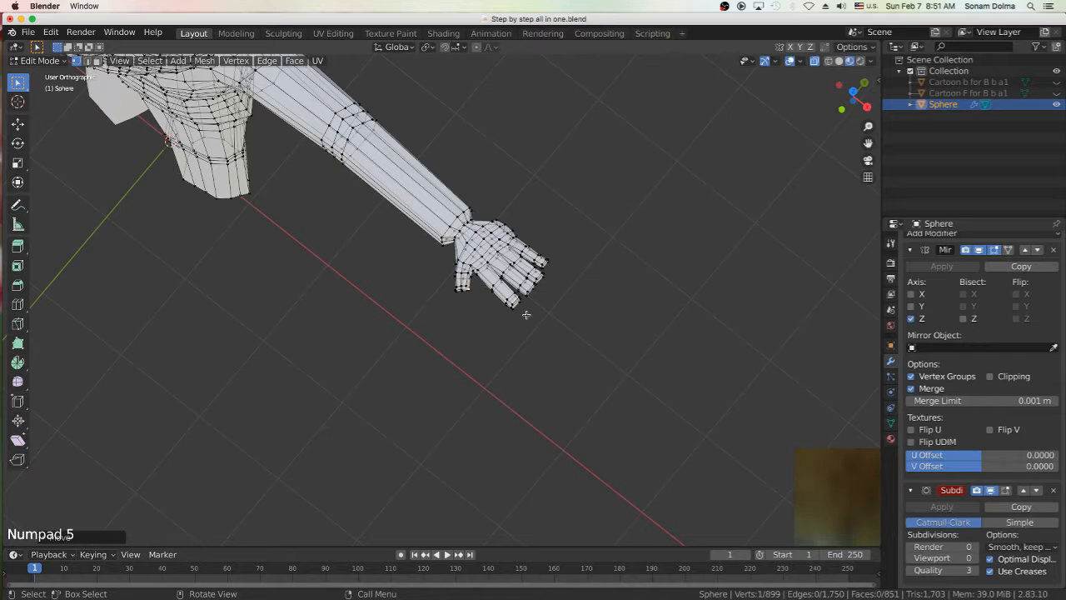
pyautogui.press('KP_6')
pyautogui.press('KP_7')
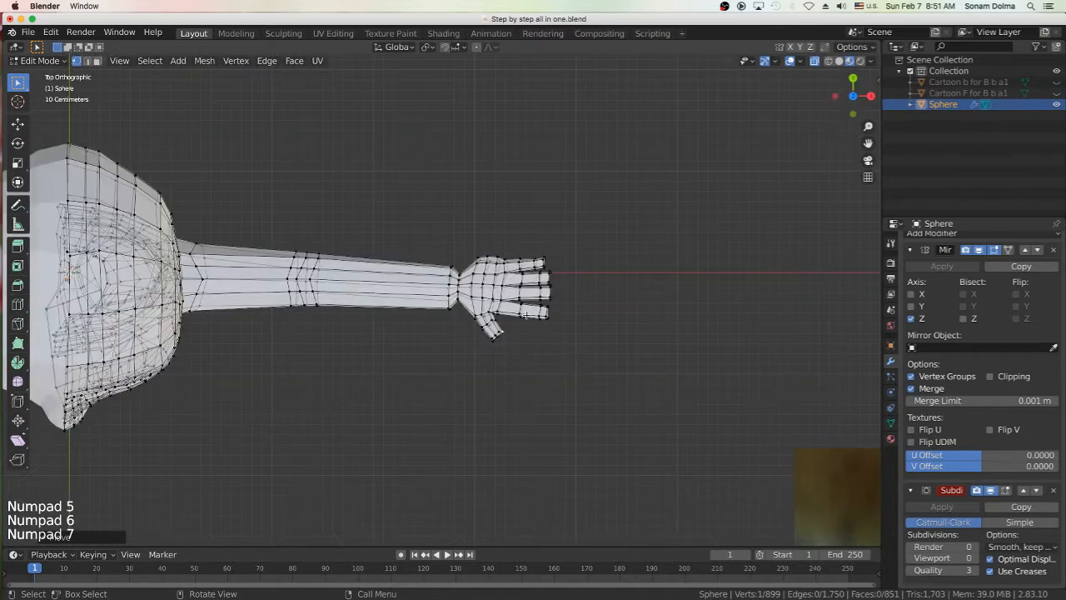
pyautogui.press('KP_8')
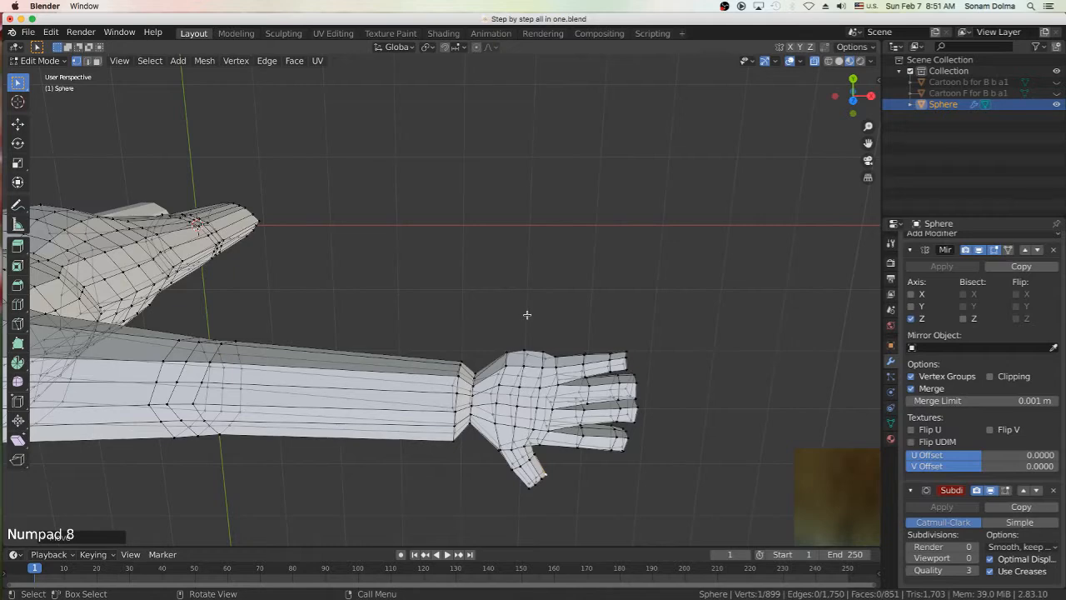
pyautogui.press('KP_7')
pyautogui.scroll(2, 550, 365)
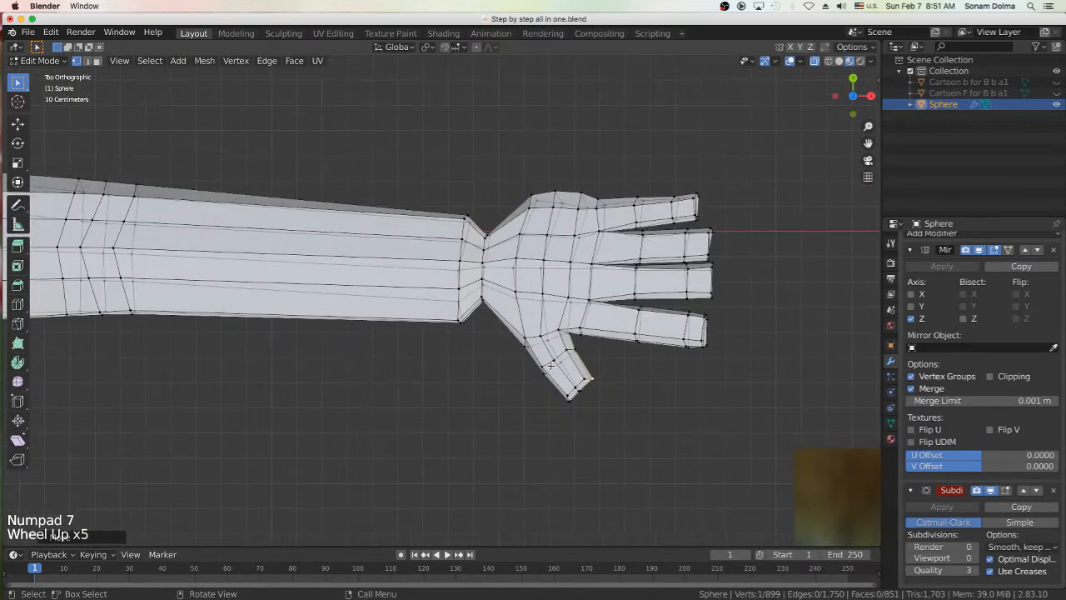
pyautogui.click(561, 332)
pyautogui.press('g')
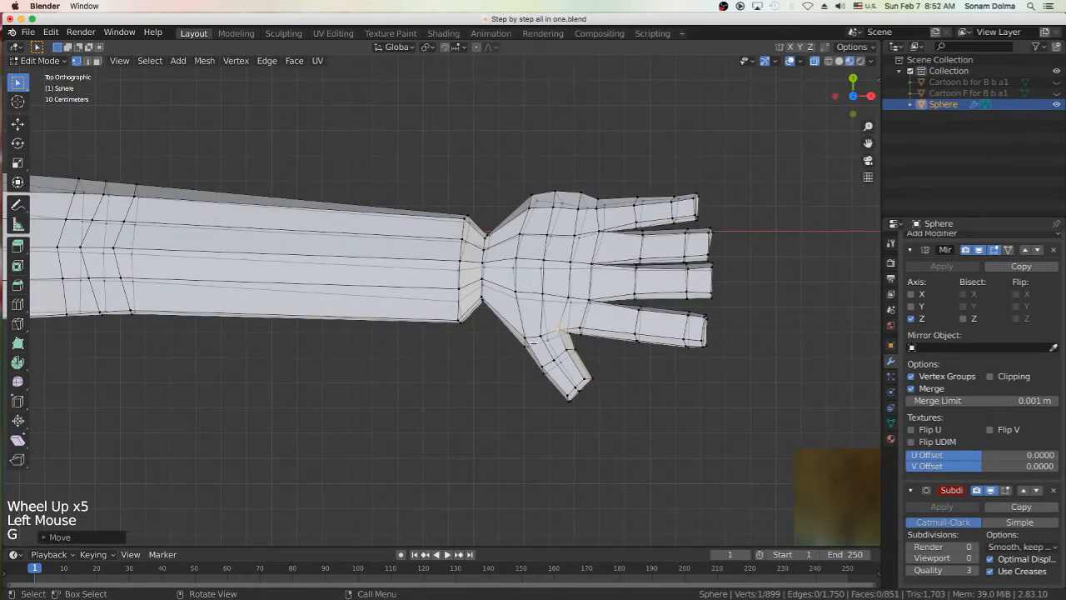
pyautogui.click(566, 270)
pyautogui.press('g')
pyautogui.press('g')
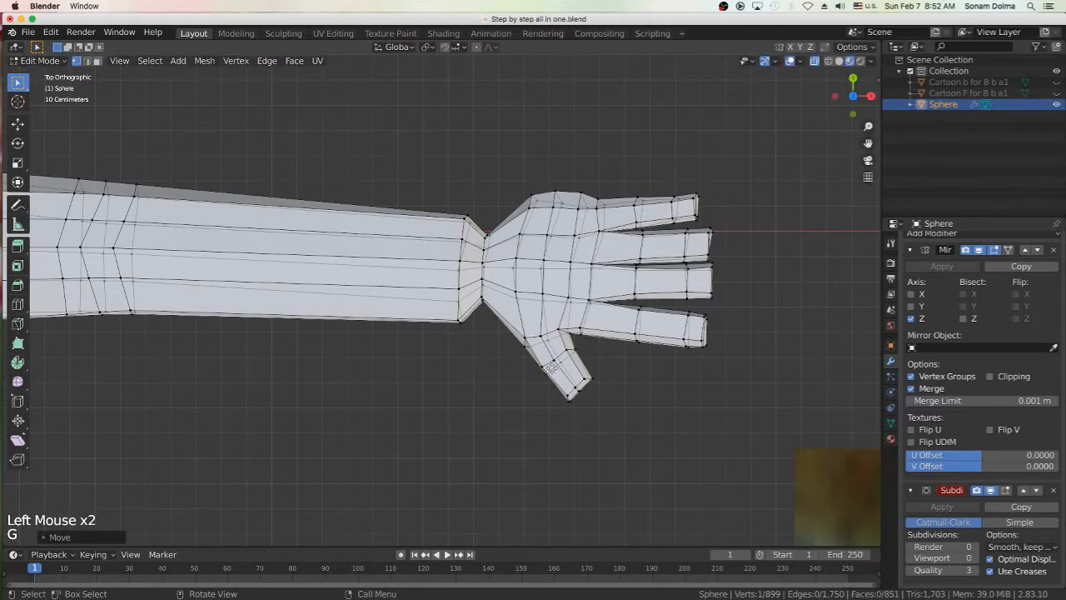
pyautogui.click(553, 361)
pyautogui.press('g')
pyautogui.click(571, 329)
# Adjust the vertices at the little finger's base and on the adjoining outer edge of the palm.
pyautogui.click(604, 198)
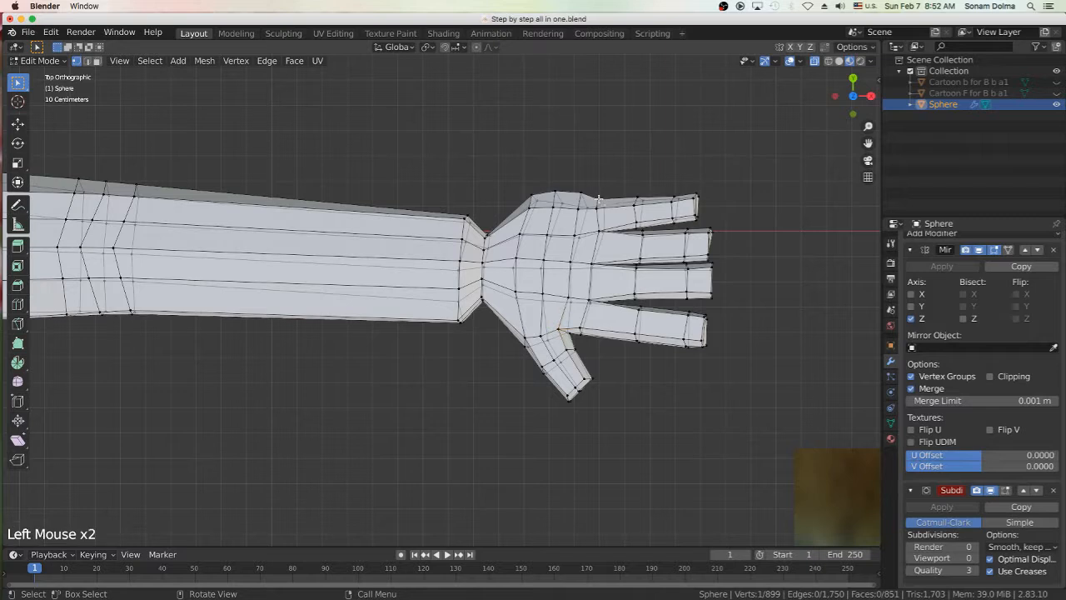
pyautogui.press('g')
pyautogui.click(600, 196)
pyautogui.click(581, 193)
pyautogui.press('g')
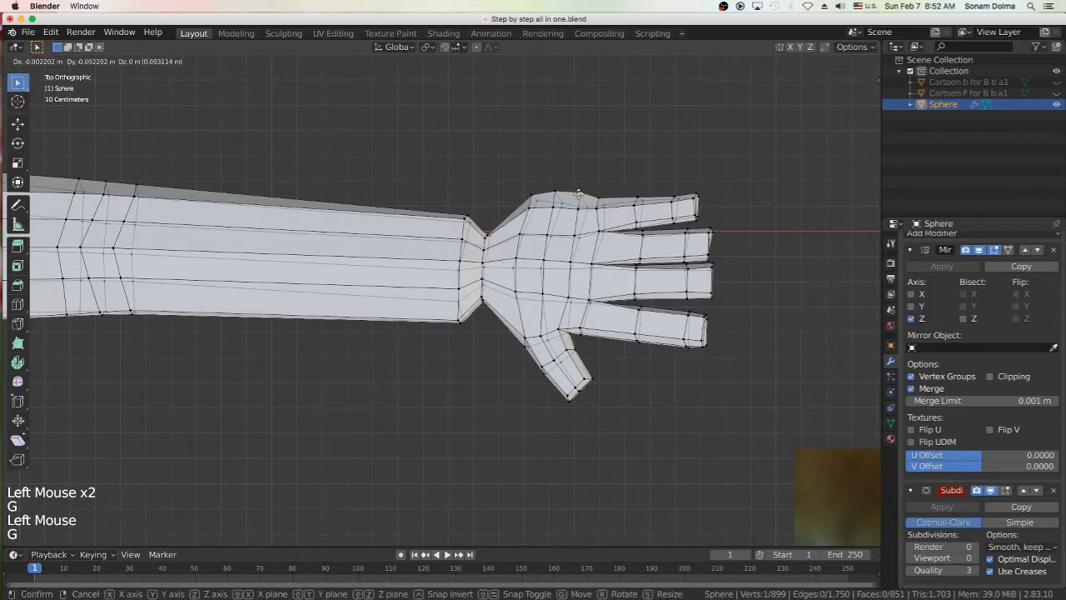
pyautogui.click(581, 193)
# Nudge the outer corner vertices at the little finger's tip.
pyautogui.click(693, 199)
pyautogui.press('g')
pyautogui.click(695, 199)
pyautogui.click(700, 191)
pyautogui.press('g')
pyautogui.click(701, 192)
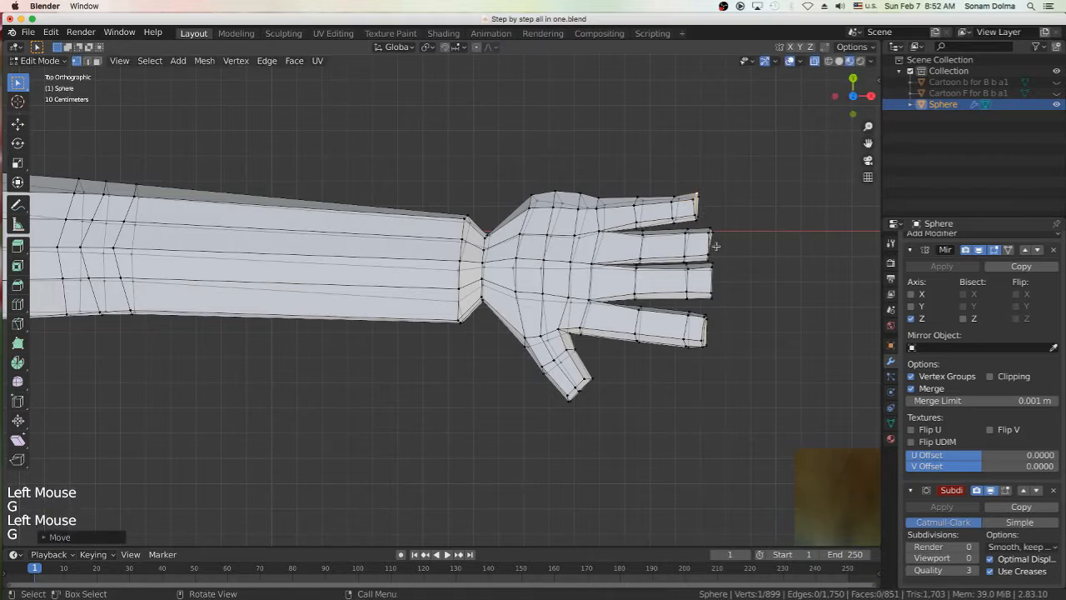
# Pull the ring fingertip's end vertex slightly inward and readjust the little fingertip's outer corner.
pyautogui.click(714, 244)
pyautogui.press('g')
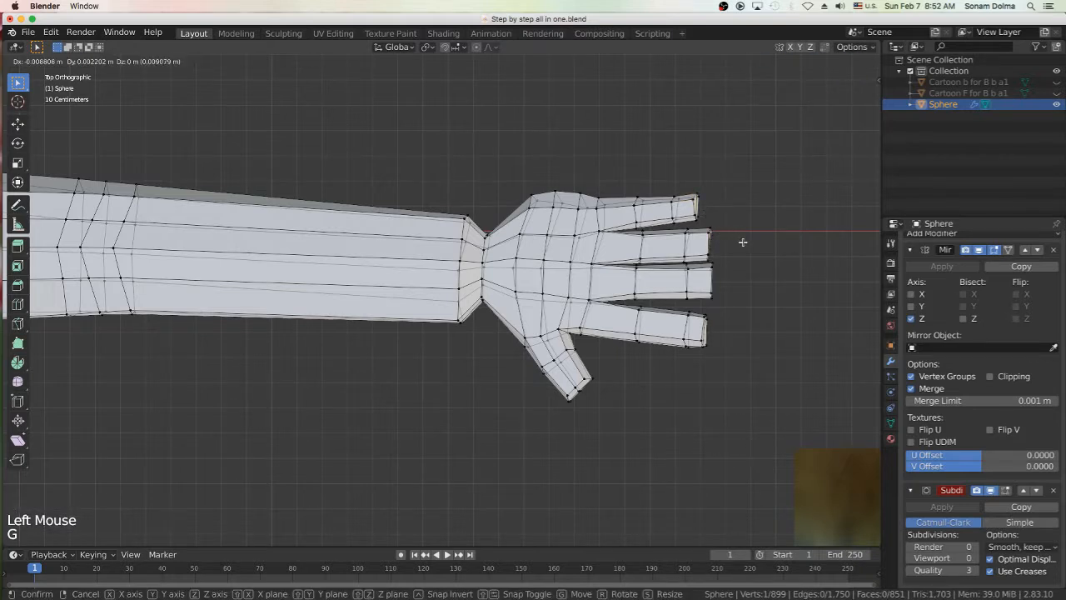
pyautogui.click(743, 241)
pyautogui.click(705, 201)
pyautogui.press('g')
pyautogui.click(698, 193)
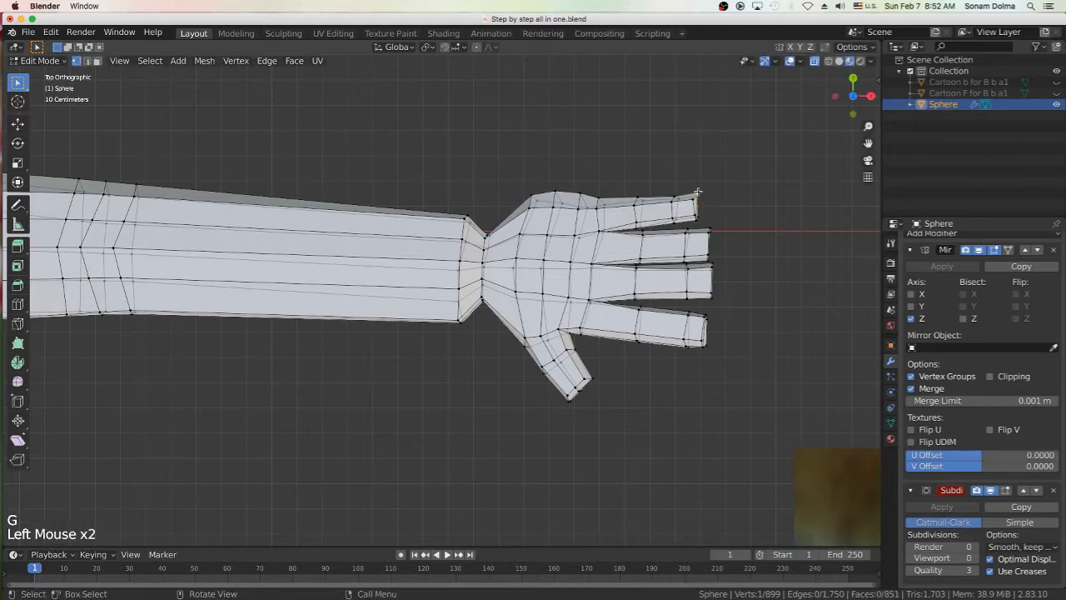
pyautogui.press('g')
pyautogui.click(698, 193)
# Smooth the hand's outer contour by moving the little finger's base vertex and the palm's corner vertex near the wrist.
pyautogui.click(602, 198)
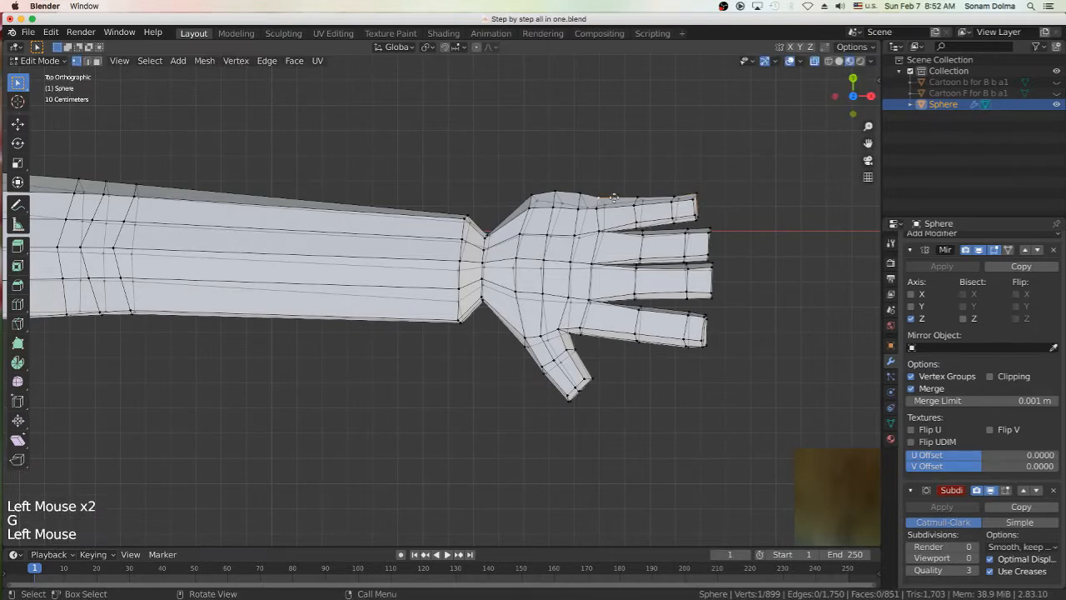
pyautogui.press('g')
pyautogui.click(613, 198)
pyautogui.click(538, 197)
pyautogui.press('g')
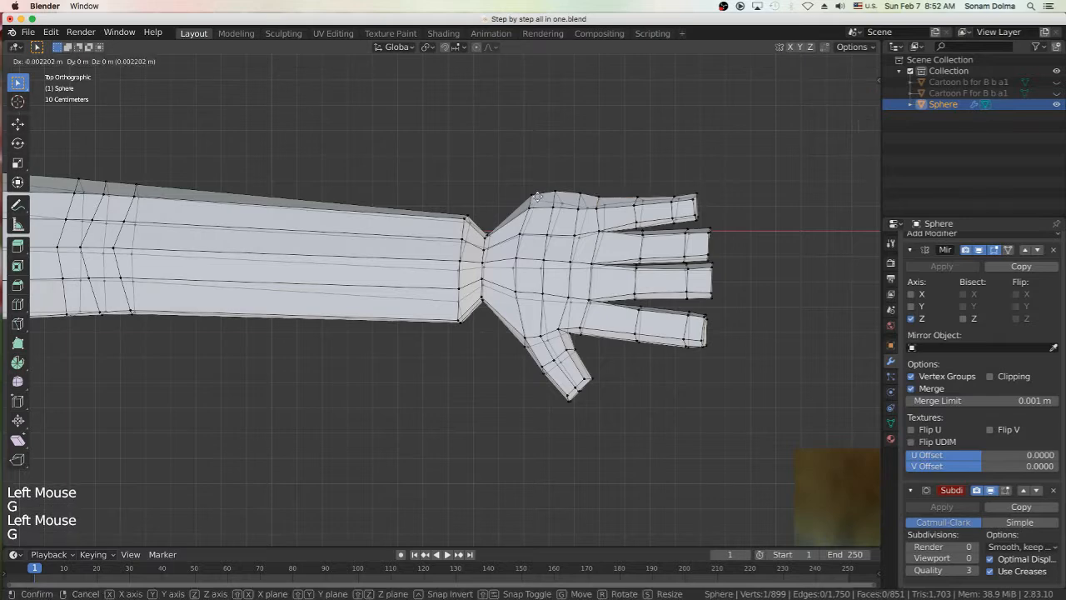
pyautogui.click(536, 200)
# Move the vertex on the outer side of the thumb's base slightly toward the palm.
pyautogui.scroll(-2, 559, 322)
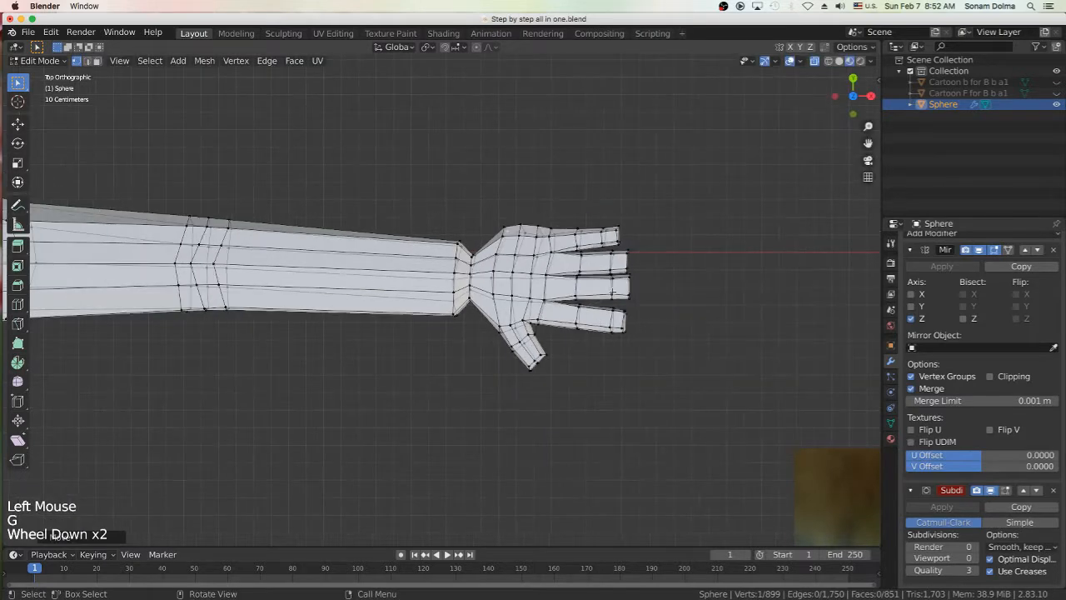
pyautogui.click(501, 326)
pyautogui.press('g')
pyautogui.click(502, 323)
pyautogui.moveTo(465, 197); pyautogui.dragTo(490, 231, button='middle')
pyautogui.scroll(-7, 431, 291)
pyautogui.moveTo(440, 326); pyautogui.dragTo(471, 310, button='middle')
pyautogui.scroll(6, 499, 333)
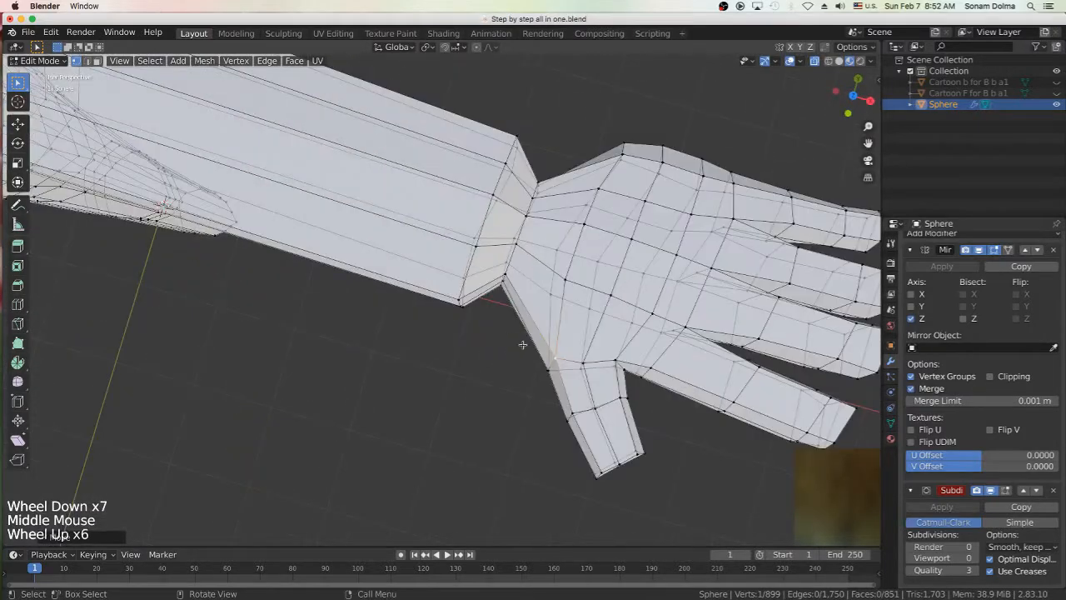
pyautogui.scroll(-2, 523, 345)
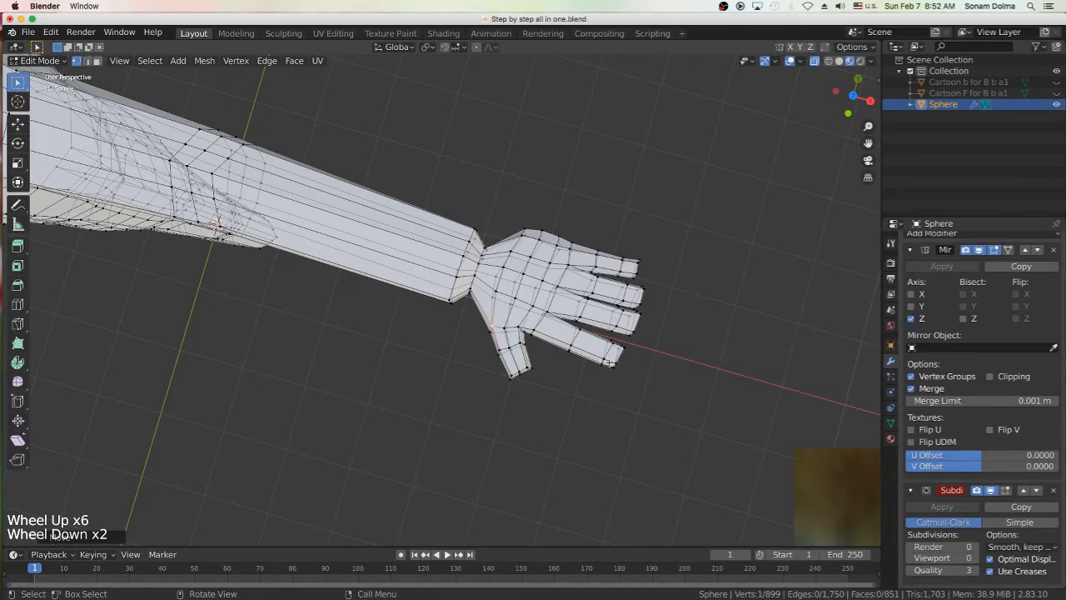
pyautogui.moveTo(609, 363); pyautogui.dragTo(602, 357, button='middle')
pyautogui.press('c')
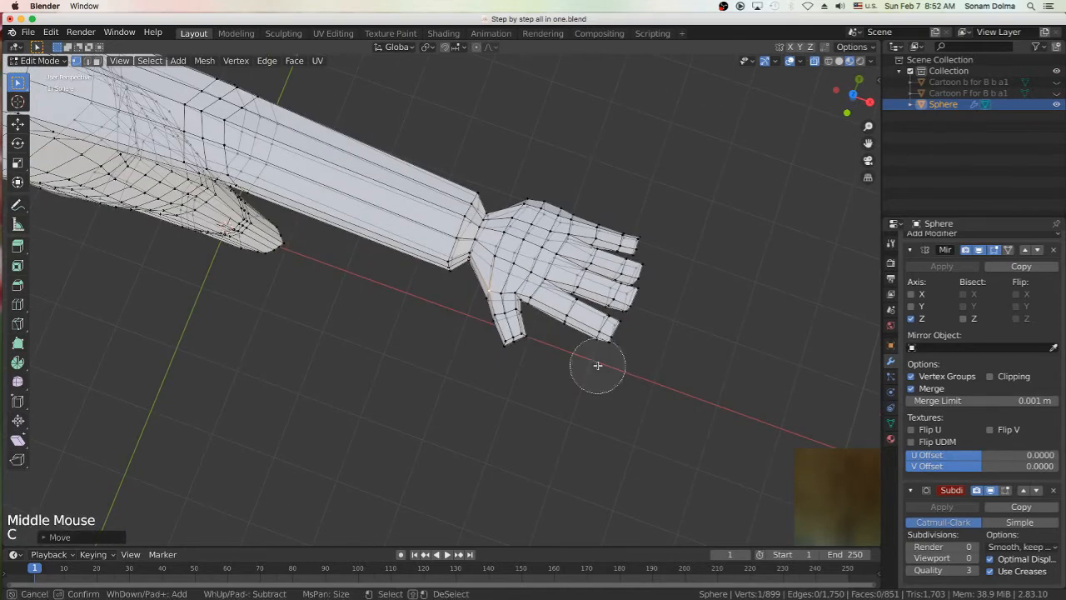
pyautogui.moveTo(611, 352); pyautogui.dragTo(614, 338)
pyautogui.rightClick(630, 339)
pyautogui.rightClick(630, 340)
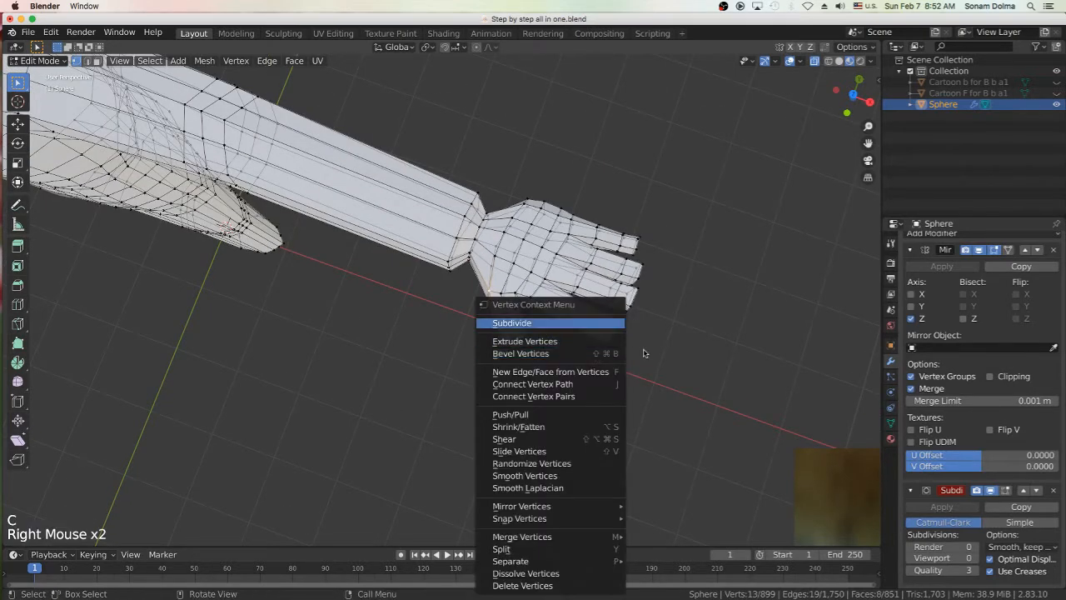
pyautogui.click(590, 343)
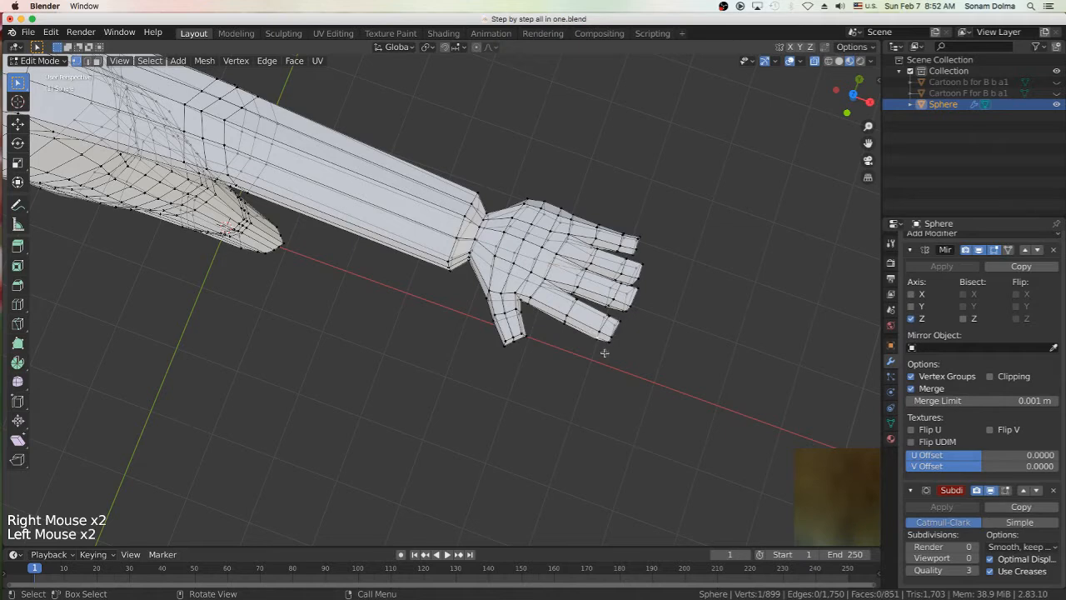
# Select the outer segments of the index finger, scale them to about 0.97 and move them toward the palm.
pyautogui.press('c')
pyautogui.moveTo(603, 350)
pyautogui.mouseDown()
pyautogui.moveTo(612, 338)
pyautogui.moveTo(572, 325)
pyautogui.moveTo(585, 344)
pyautogui.mouseUp()
pyautogui.rightClick(587, 346)
pyautogui.press('s')
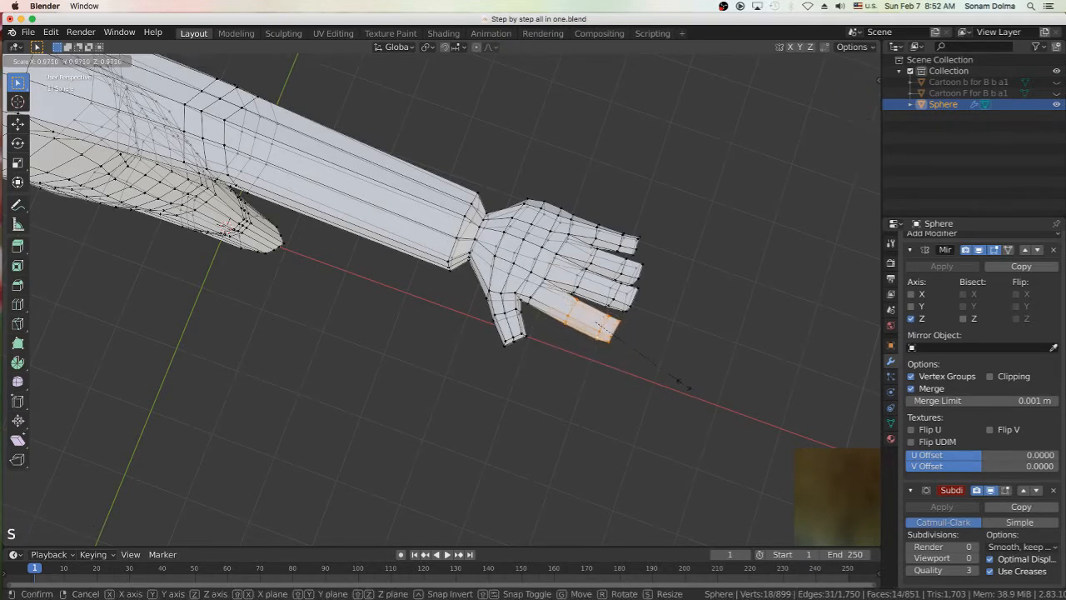
pyautogui.click(679, 382)
pyautogui.press('g')
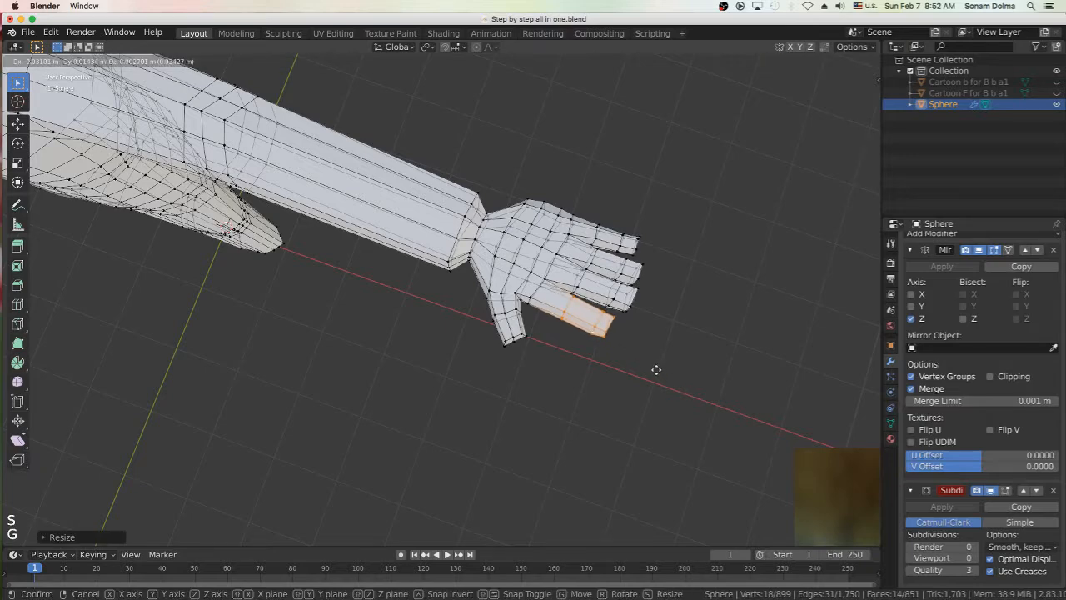
pyautogui.click(656, 369)
# Rotate the index finger's selected segments slightly and shift them to line up with the hand.
pyautogui.moveTo(656, 369); pyautogui.dragTo(564, 364, button='middle')
pyautogui.press('r')
pyautogui.click(581, 401)
pyautogui.press('g')
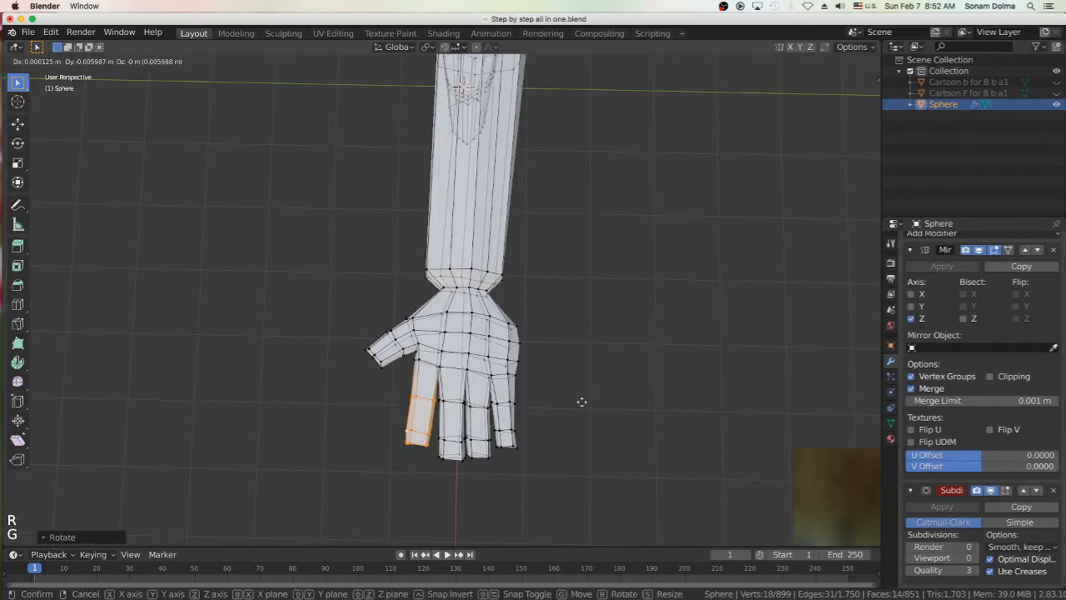
pyautogui.click(582, 401)
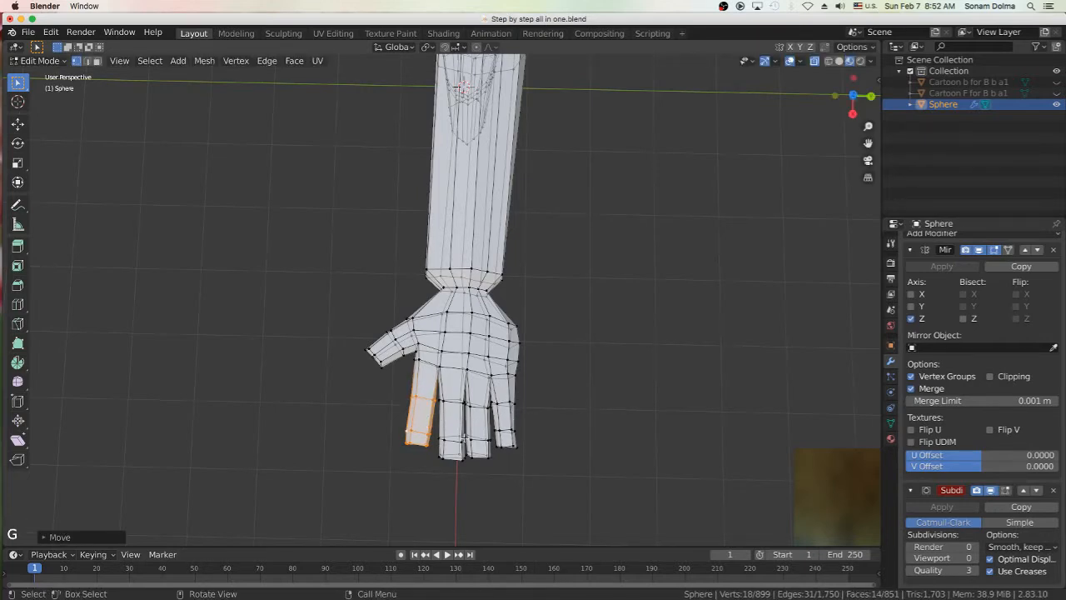
# Fine-tune the size of the index finger's selected segments with uniform scaling and scaling along the X axis.
pyautogui.press('s')
pyautogui.click(550, 448)
pyautogui.press('s')
pyautogui.press('x')
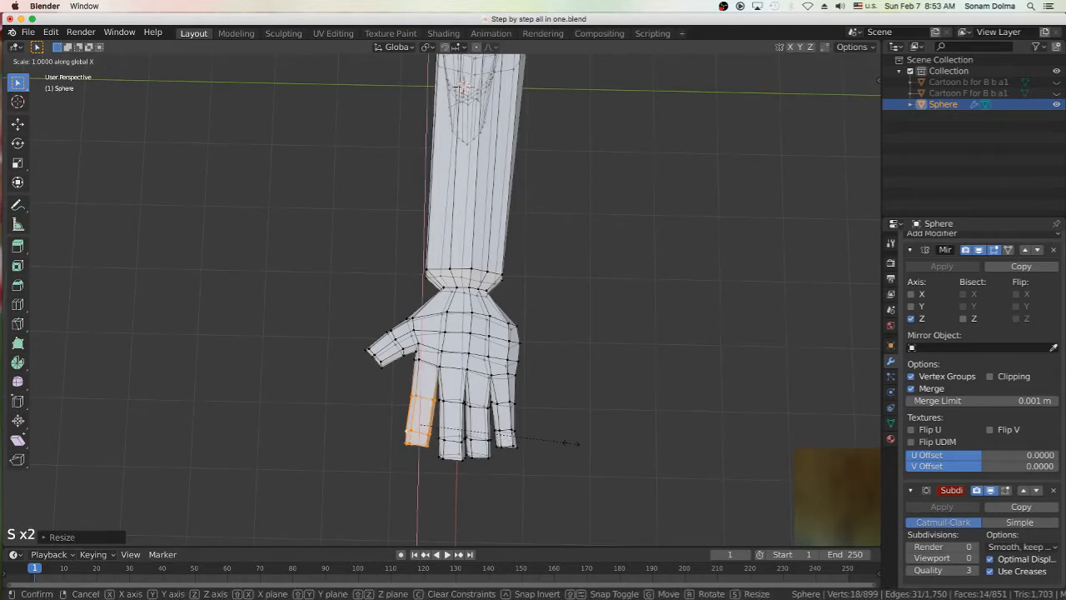
pyautogui.click(576, 442)
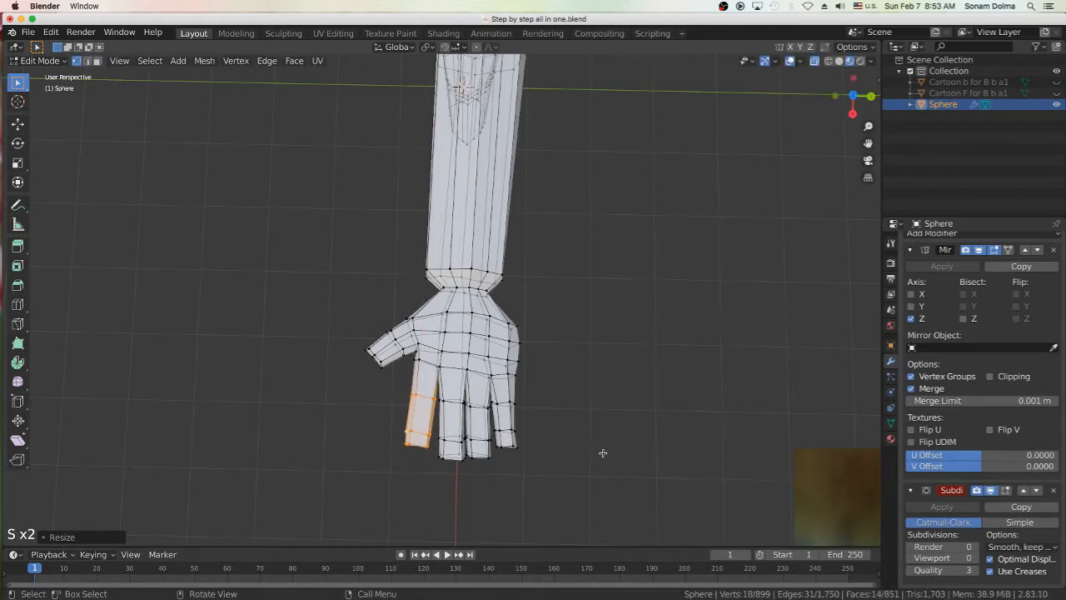
pyautogui.press('s')
pyautogui.click(596, 449)
# Select the horizontal edge loop around the upper thigh just below the crotch and scale it down slightly.
pyautogui.scroll(-7, 482, 344)
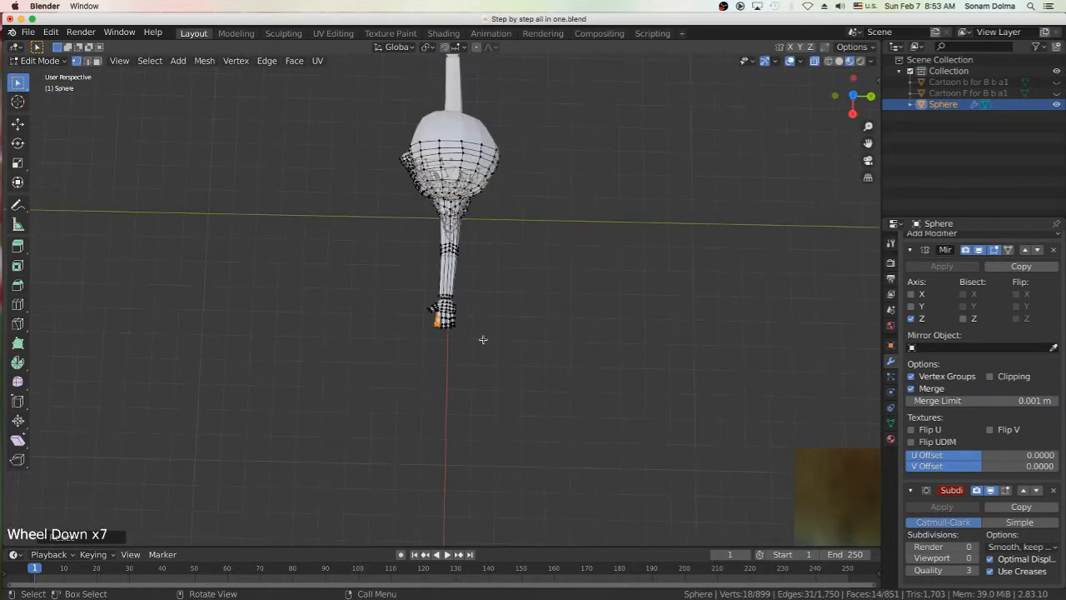
pyautogui.moveTo(400, 345); pyautogui.dragTo(534, 239, button='middle')
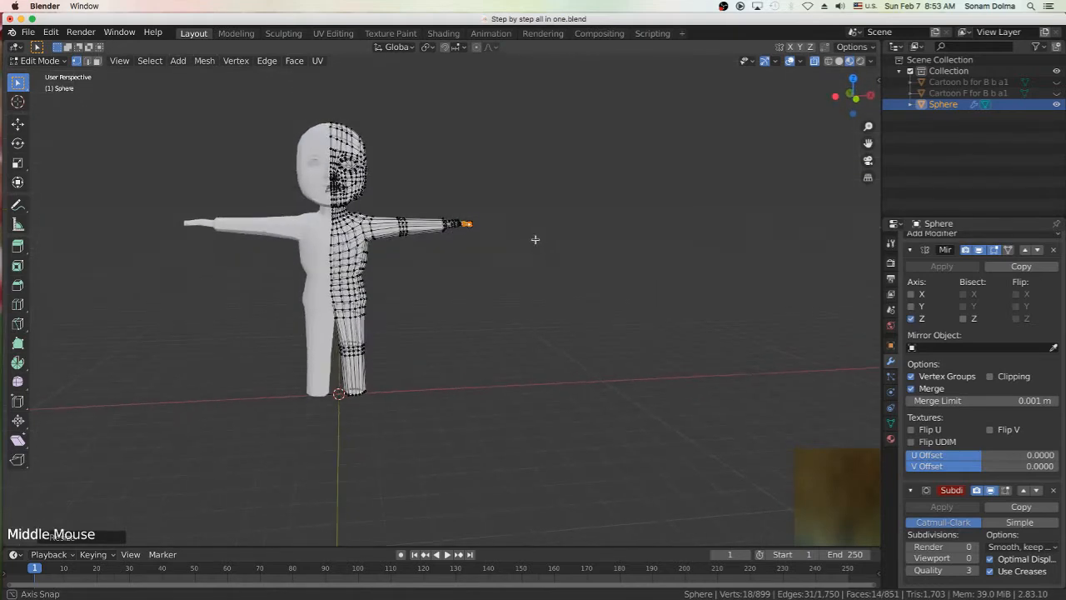
pyautogui.moveTo(514, 274); pyautogui.dragTo(514, 268, button='middle')
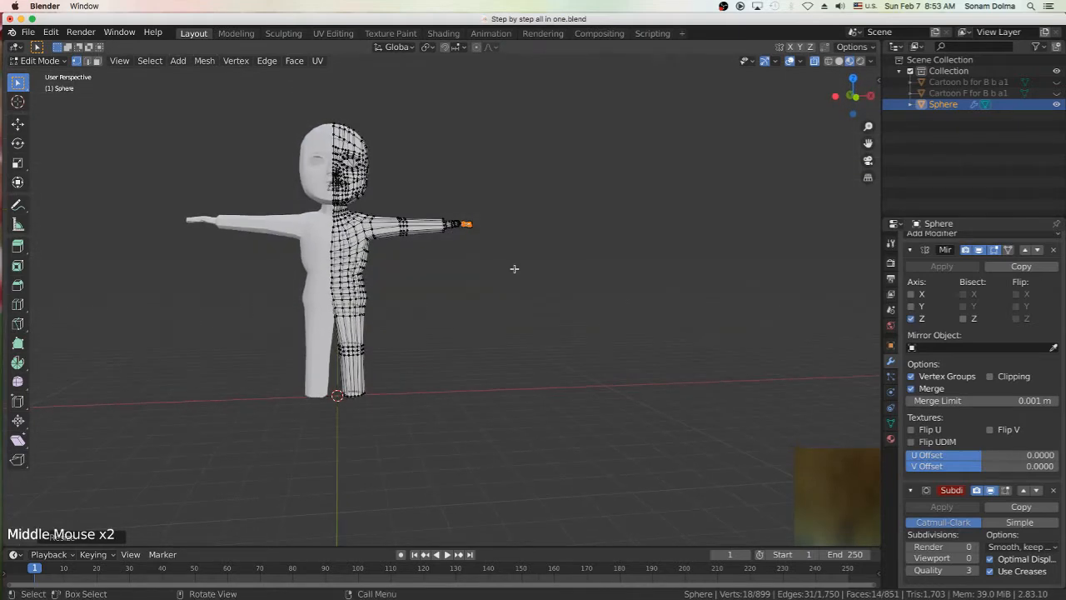
pyautogui.scroll(2, 510, 276)
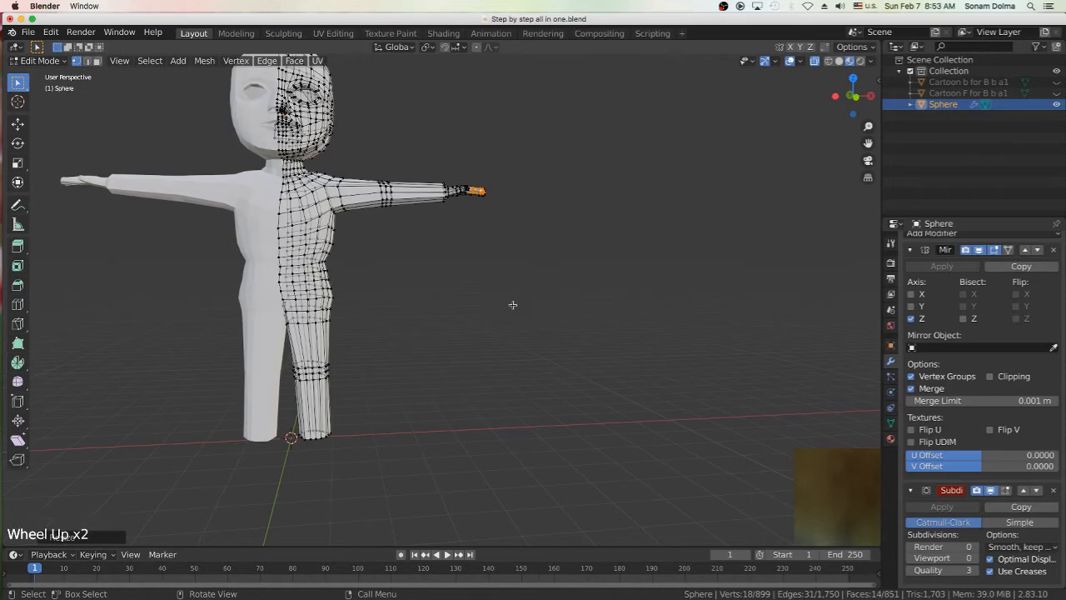
pyautogui.moveTo(512, 305); pyautogui.dragTo(533, 290, button='middle')
pyautogui.scroll(-2, 490, 289)
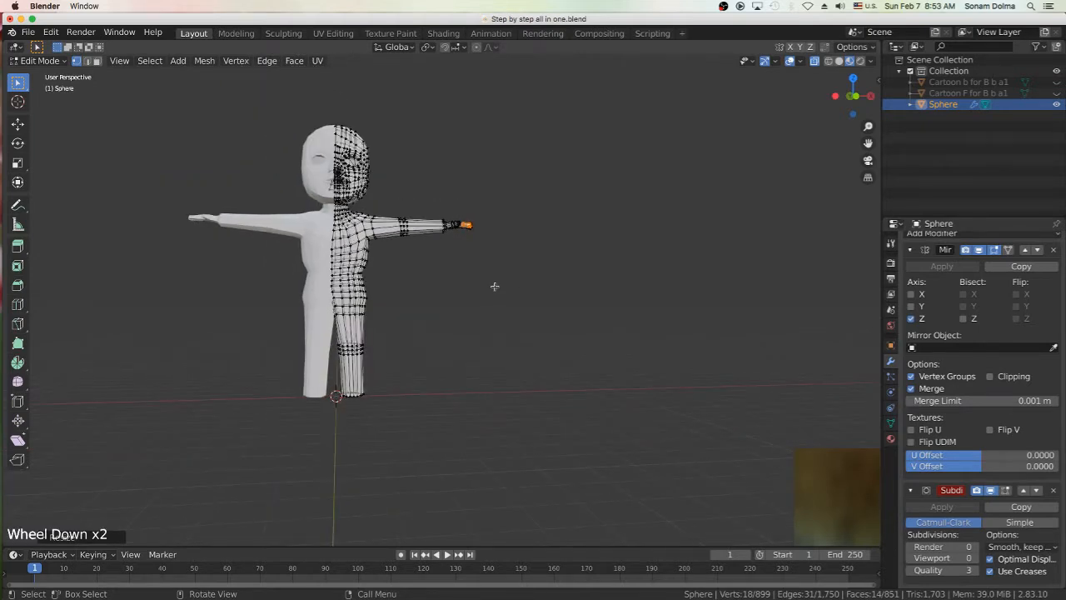
pyautogui.scroll(3, 402, 373)
pyautogui.keyDown('shift'); pyautogui.moveTo(402, 373); pyautogui.dragTo(480, 336, button='middle'); pyautogui.keyUp('shift')
pyautogui.scroll(2, 361, 291)
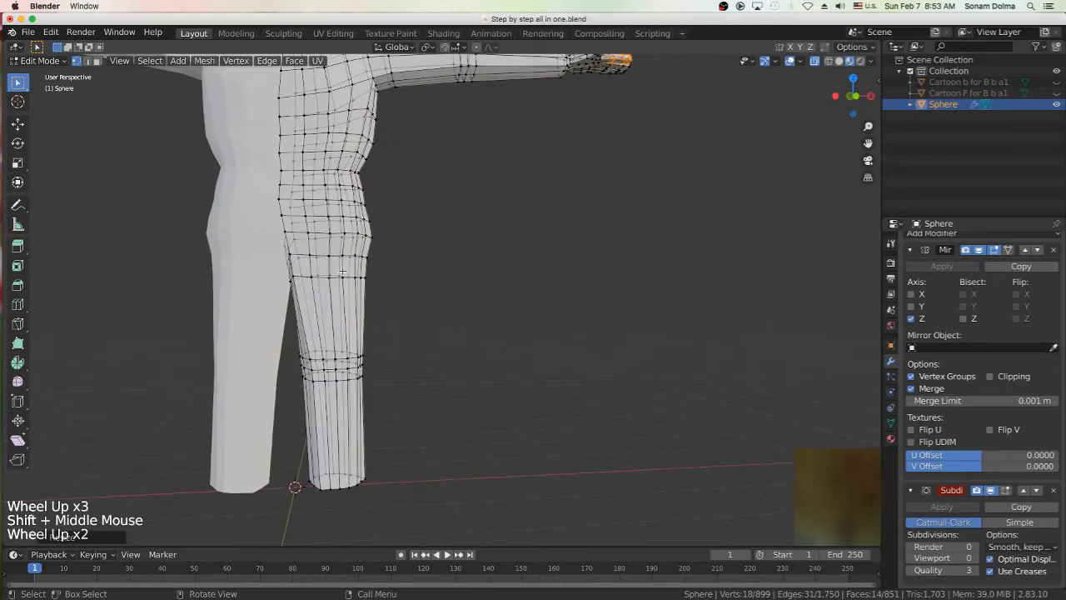
pyautogui.click(343, 276)
pyautogui.keyDown('alt'); pyautogui.click(343, 276); pyautogui.keyUp('alt')
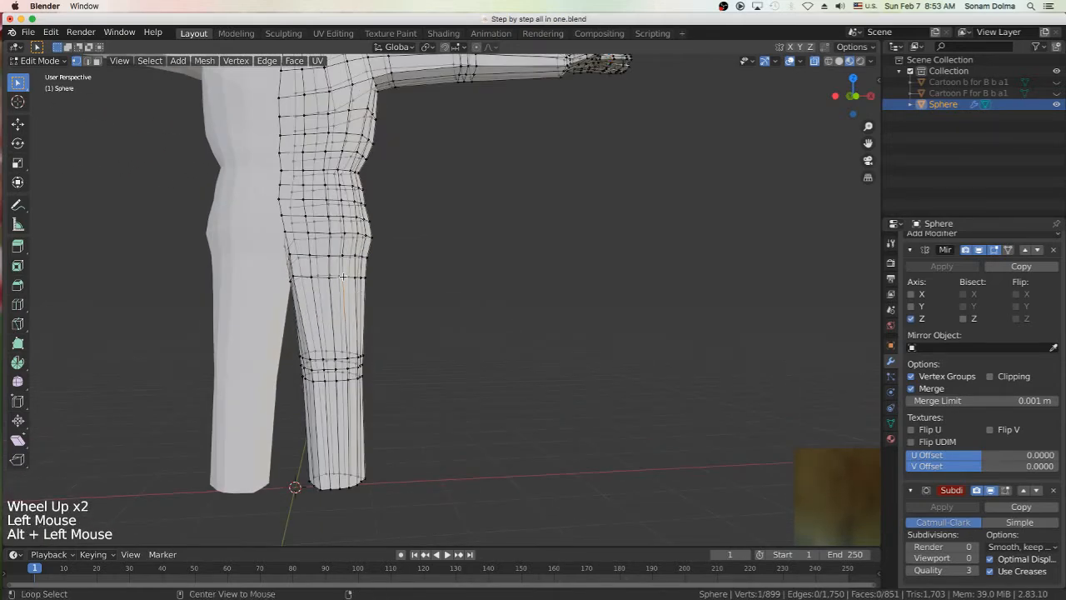
pyautogui.press('s')
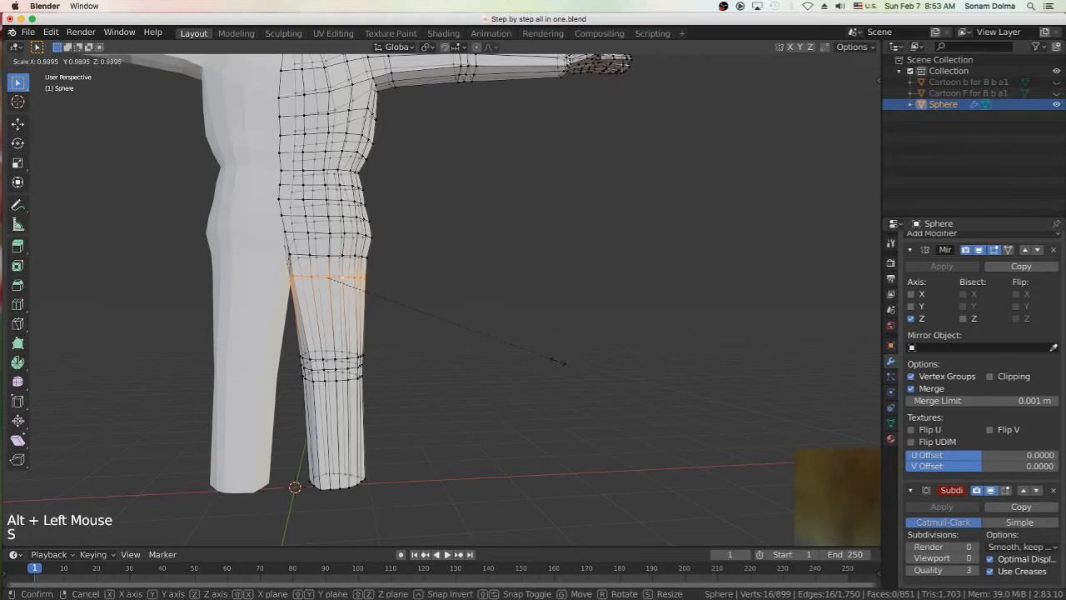
pyautogui.click(544, 358)
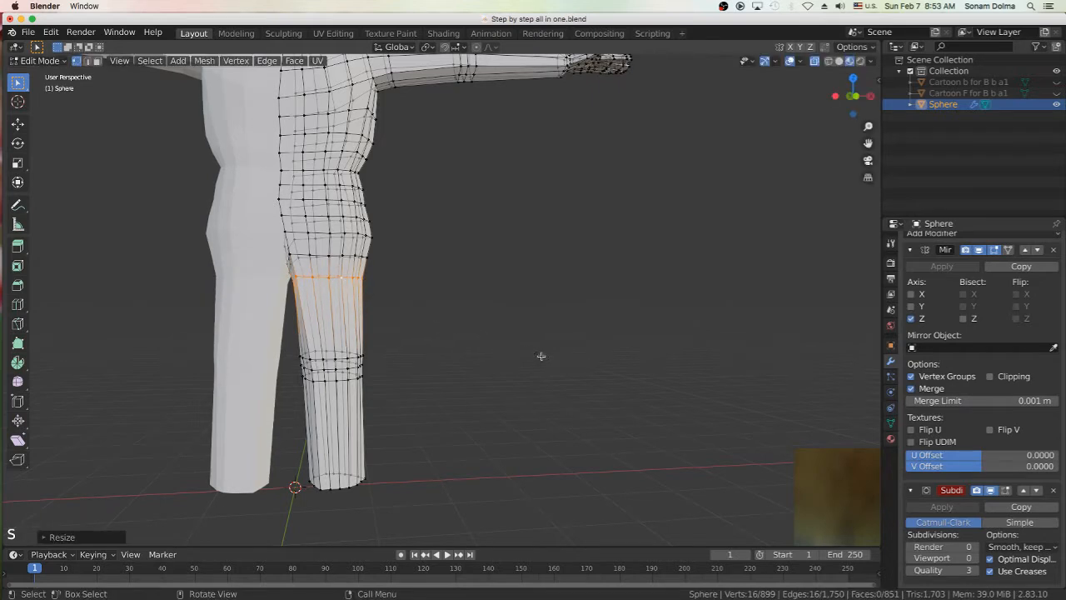
# Select the three edge loops around the knee and scale them down to narrow the leg there.
pyautogui.click(356, 380)
pyautogui.press('c')
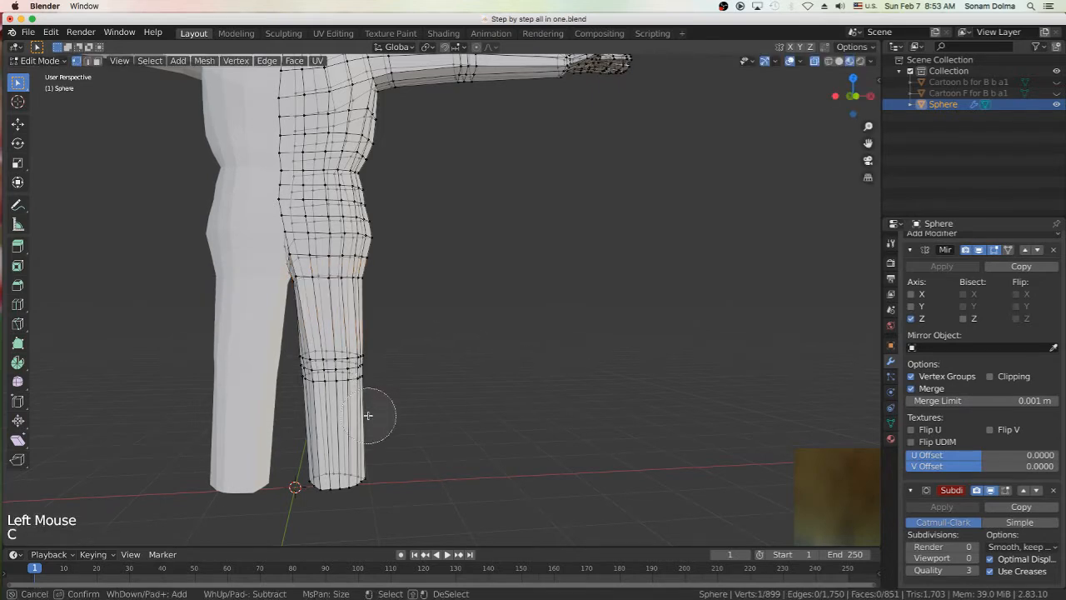
pyautogui.moveTo(374, 381)
pyautogui.mouseDown()
pyautogui.moveTo(333, 369)
pyautogui.moveTo(359, 367)
pyautogui.mouseUp()
pyautogui.rightClick(523, 439)
pyautogui.rightClick(523, 439)
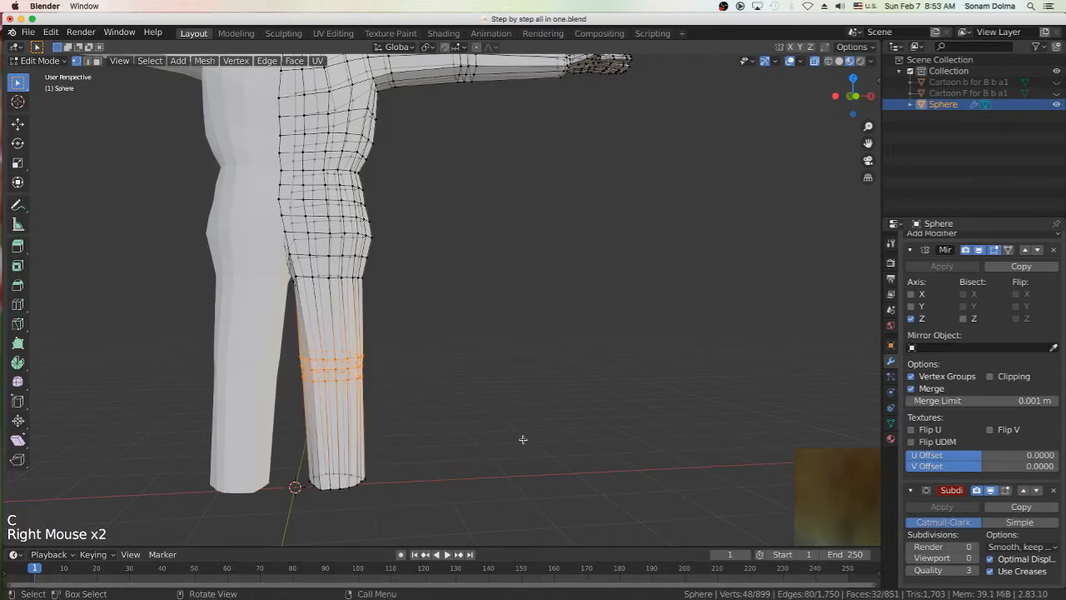
pyautogui.press('s')
pyautogui.click(494, 427)
# Select the vertices at the bottom end of the leg and scale them down slightly.
pyautogui.moveTo(400, 424)
pyautogui.mouseDown(button='middle')
pyautogui.moveTo(405, 409)
pyautogui.moveTo(392, 417)
pyautogui.mouseUp(button='middle')
pyautogui.click(359, 494)
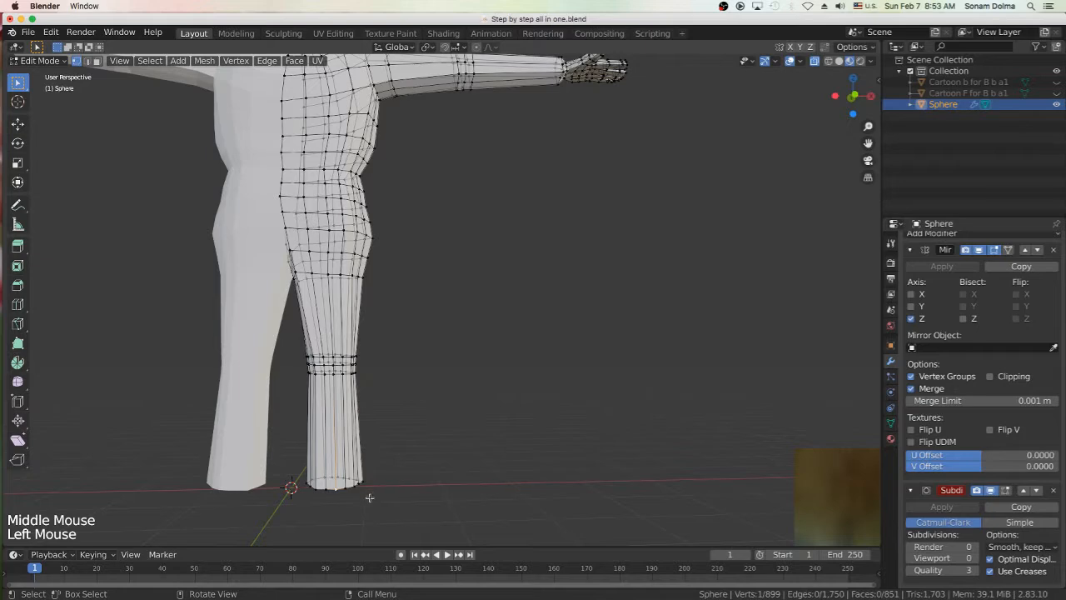
pyautogui.press('c')
pyautogui.moveTo(355, 495); pyautogui.dragTo(319, 489)
pyautogui.rightClick(483, 511)
pyautogui.rightClick(483, 512)
pyautogui.press('s')
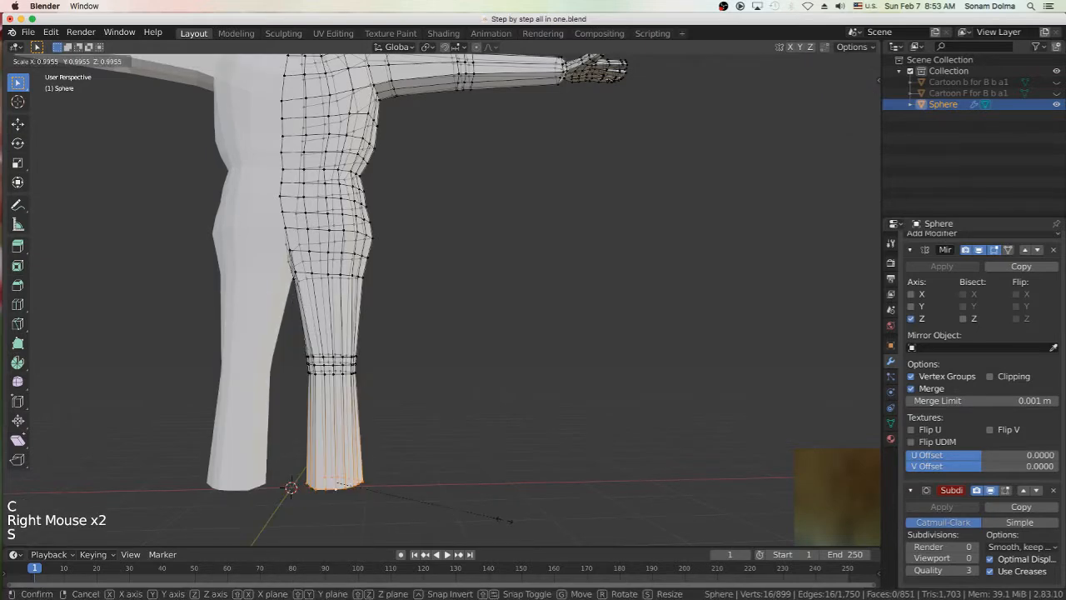
pyautogui.click(469, 505)
# Add the knee loops to the ankle selection and scale both along the Y axis to about 1.11.
pyautogui.moveTo(469, 504)
pyautogui.mouseDown(button='middle')
pyautogui.moveTo(498, 438)
pyautogui.moveTo(396, 438)
pyautogui.moveTo(516, 447)
pyautogui.moveTo(433, 435)
pyautogui.mouseUp(button='middle')
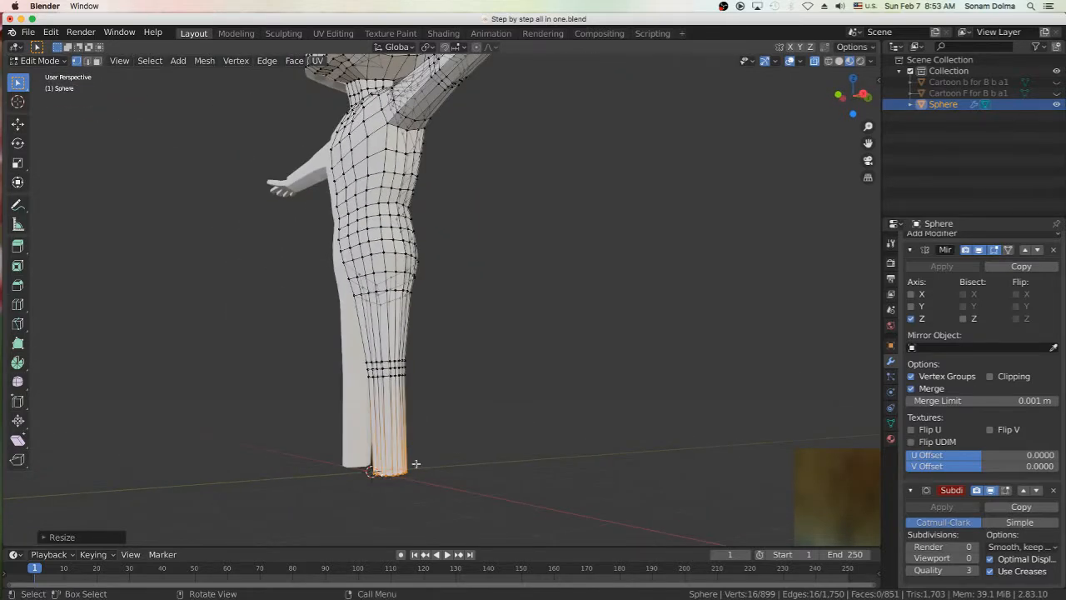
pyautogui.press('c')
pyautogui.moveTo(414, 461); pyautogui.dragTo(398, 400)
pyautogui.press('Escape')
pyautogui.moveTo(483, 419); pyautogui.dragTo(461, 423, button='middle')
pyautogui.press('s')
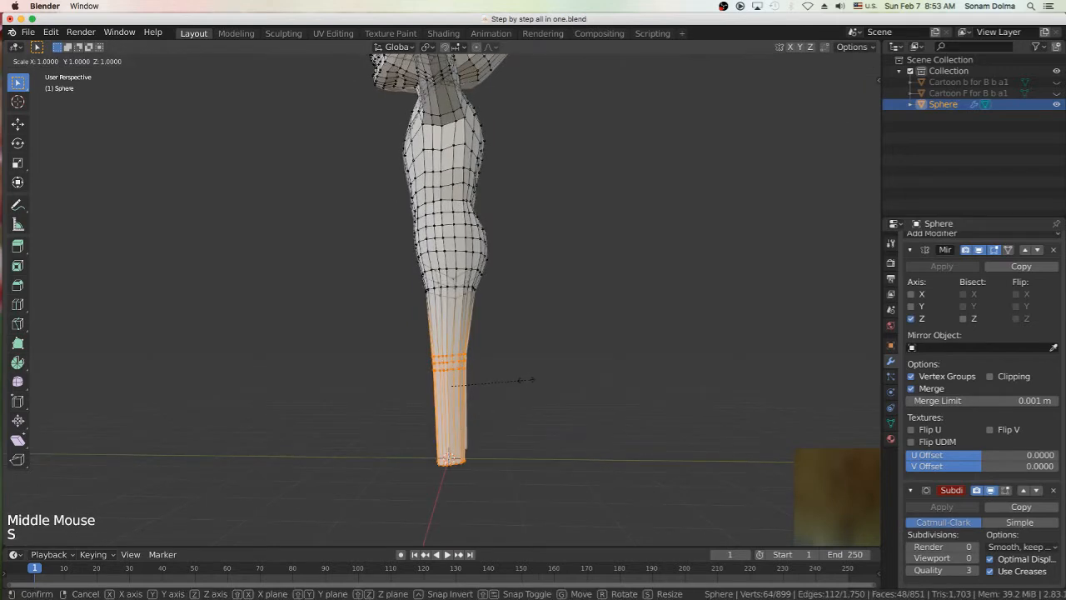
pyautogui.press('x')
pyautogui.click(533, 386)
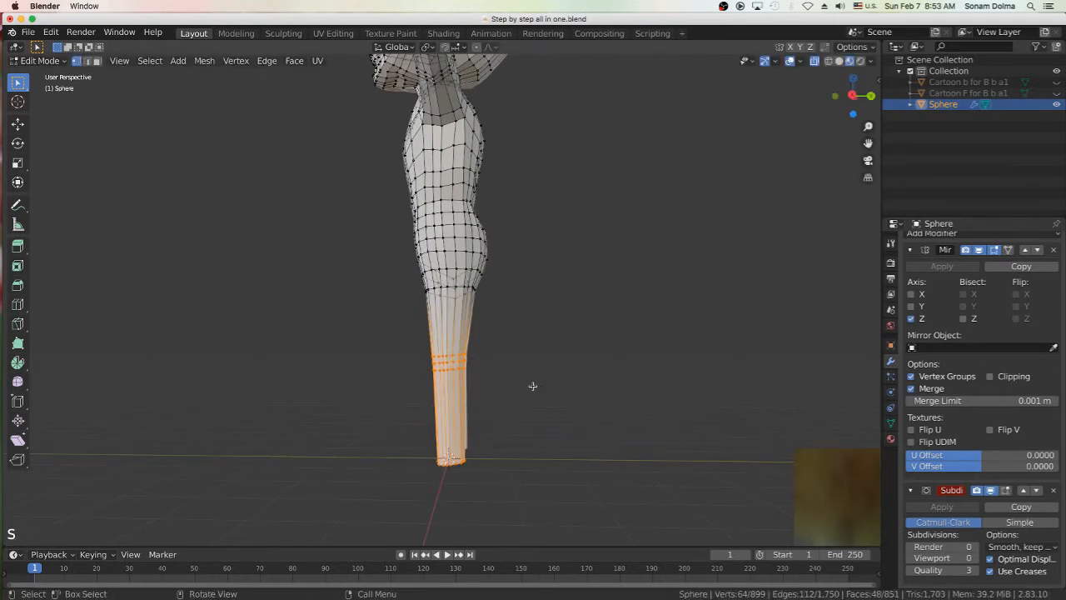
pyautogui.press('s')
pyautogui.click(537, 385)
pyautogui.press('s')
pyautogui.press('y')
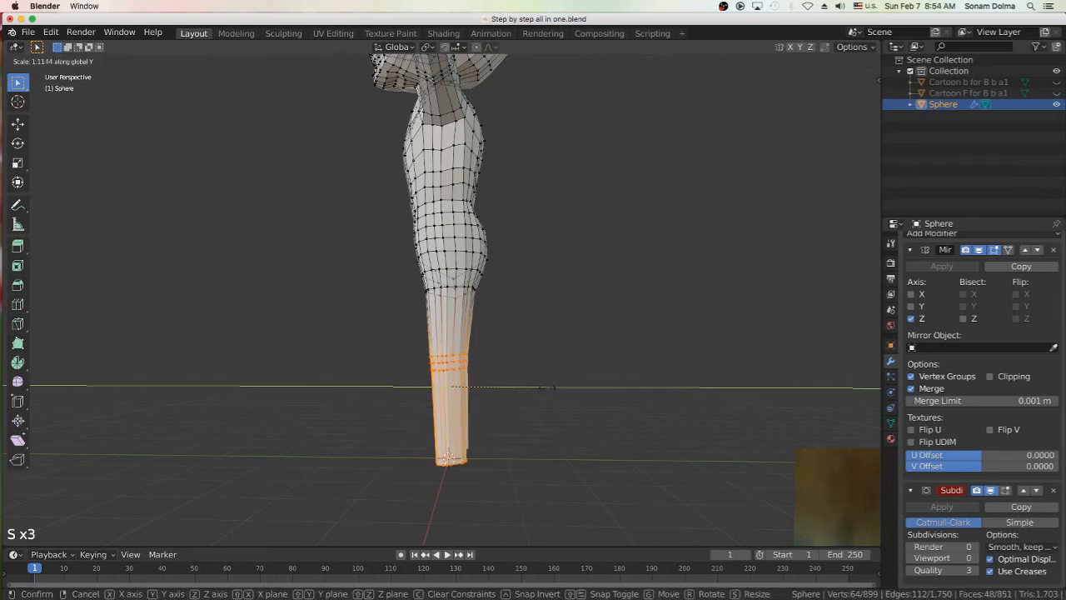
pyautogui.click(548, 387)
# Rotate the selected knee and ankle loops slightly and fine-tune their uniform scale.
pyautogui.press('r')
pyautogui.click(571, 392)
pyautogui.press('s')
pyautogui.click(567, 389)
pyautogui.scroll(-2, 537, 371)
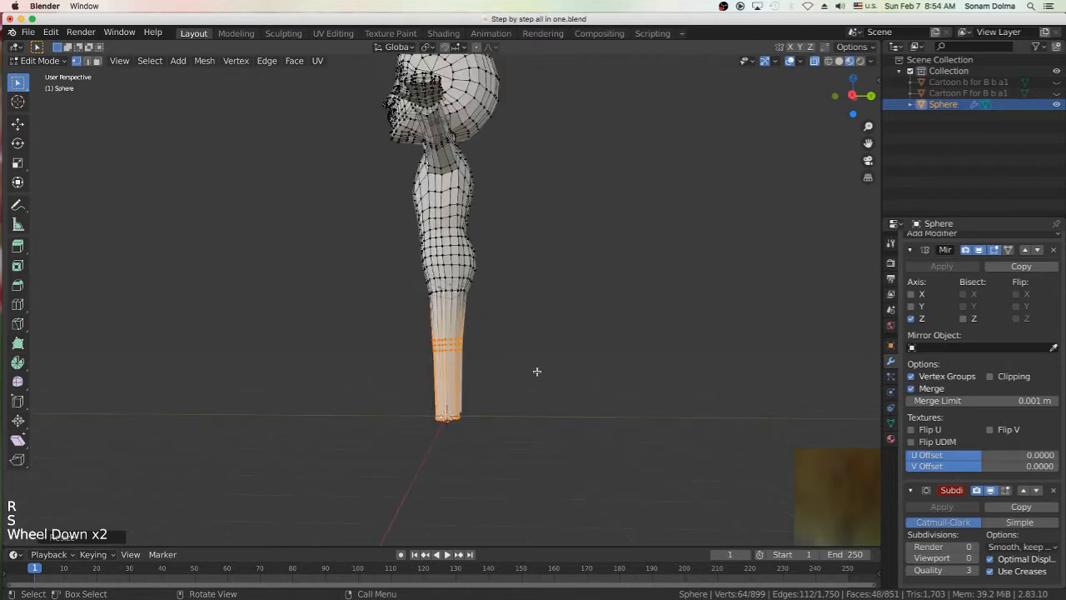
# Select the edge loop around the upper thigh just below the crotch and scale it along the Y axis to about 1.05.
pyautogui.moveTo(463, 297); pyautogui.dragTo(460, 307, button='middle')
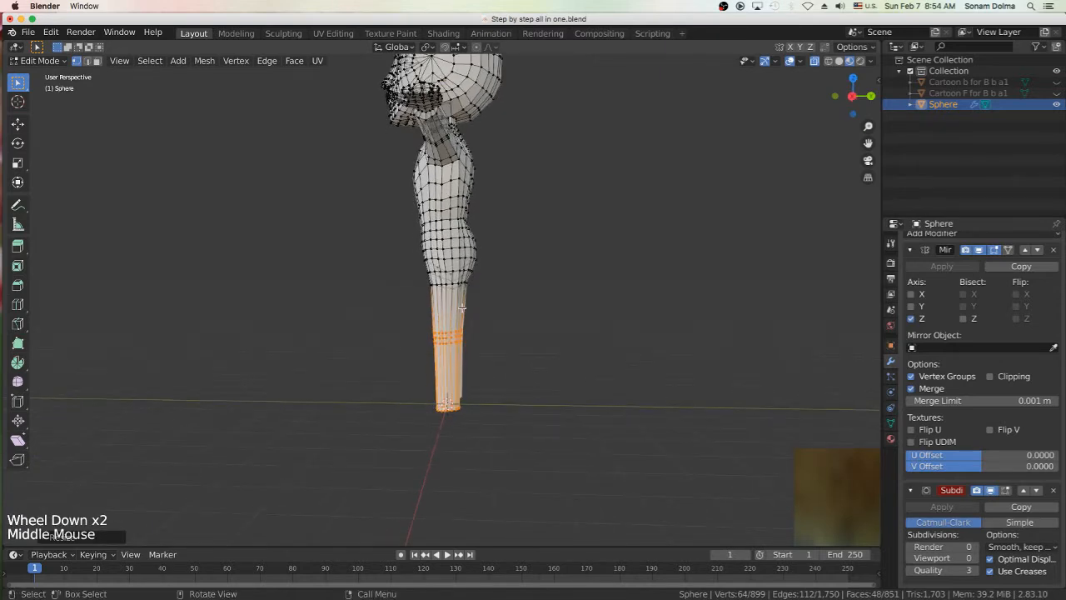
pyautogui.click(459, 306)
pyautogui.press('c')
pyautogui.scroll(8, 450, 312)
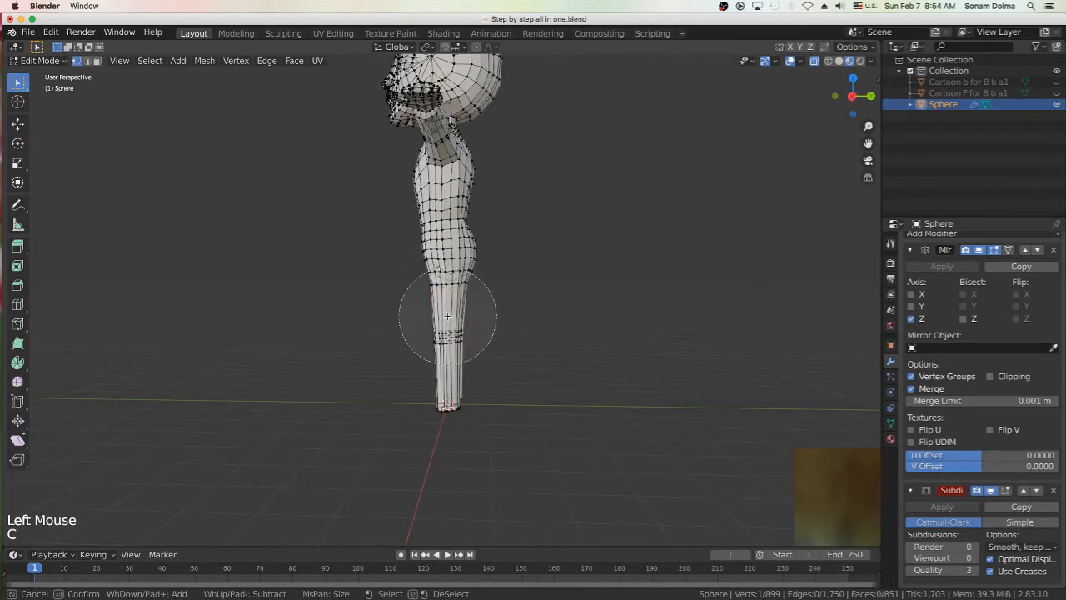
pyautogui.moveTo(466, 298); pyautogui.dragTo(423, 295)
pyautogui.rightClick(521, 340)
pyautogui.press('s')
pyautogui.press('y')
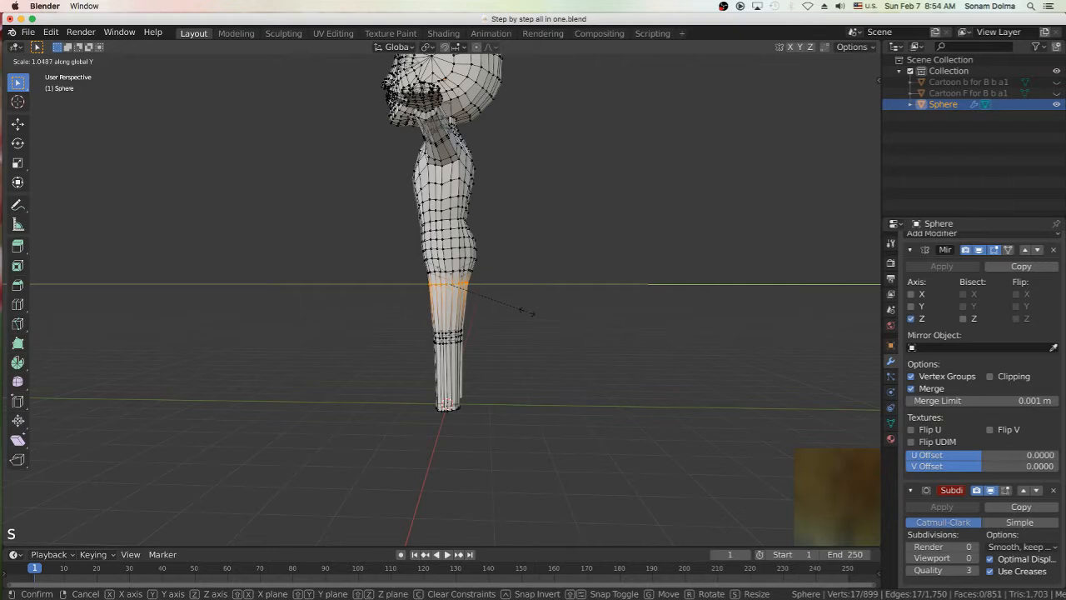
pyautogui.click(527, 312)
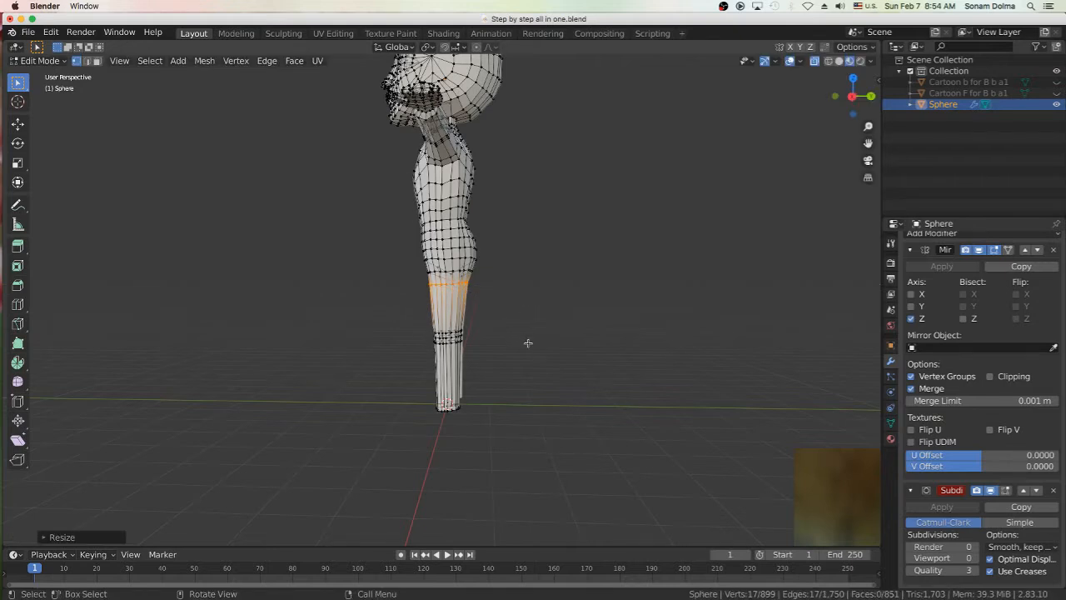
pyautogui.press('s')
pyautogui.press('Escape')
# Shift the selected upper-thigh loop slightly to align it with the leg.
pyautogui.moveTo(486, 298); pyautogui.dragTo(608, 310, button='middle')
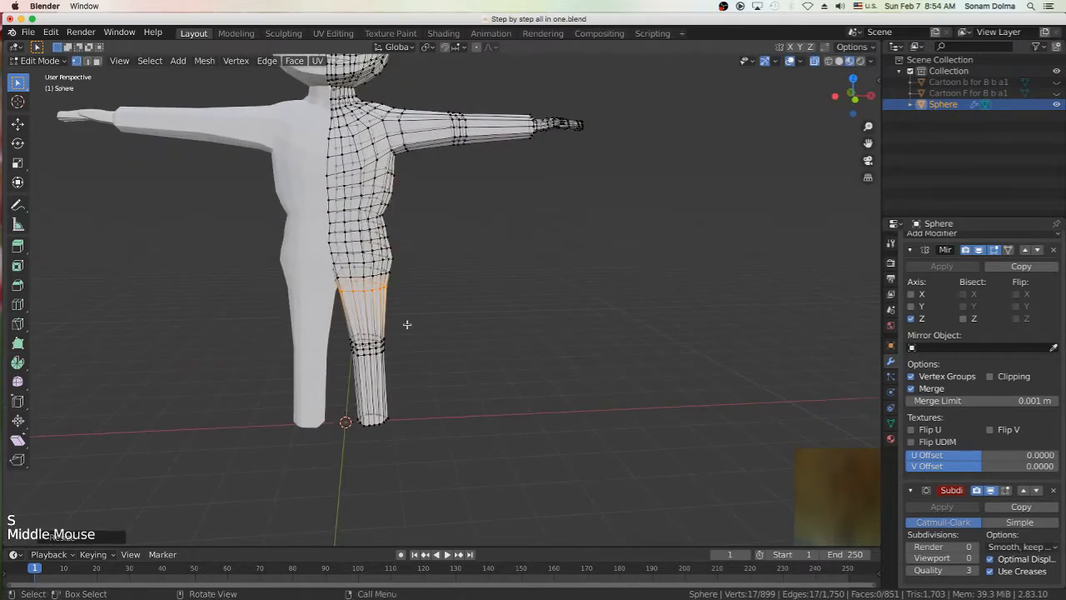
pyautogui.scroll(3, 407, 324)
pyautogui.moveTo(393, 311); pyautogui.dragTo(403, 309, button='middle')
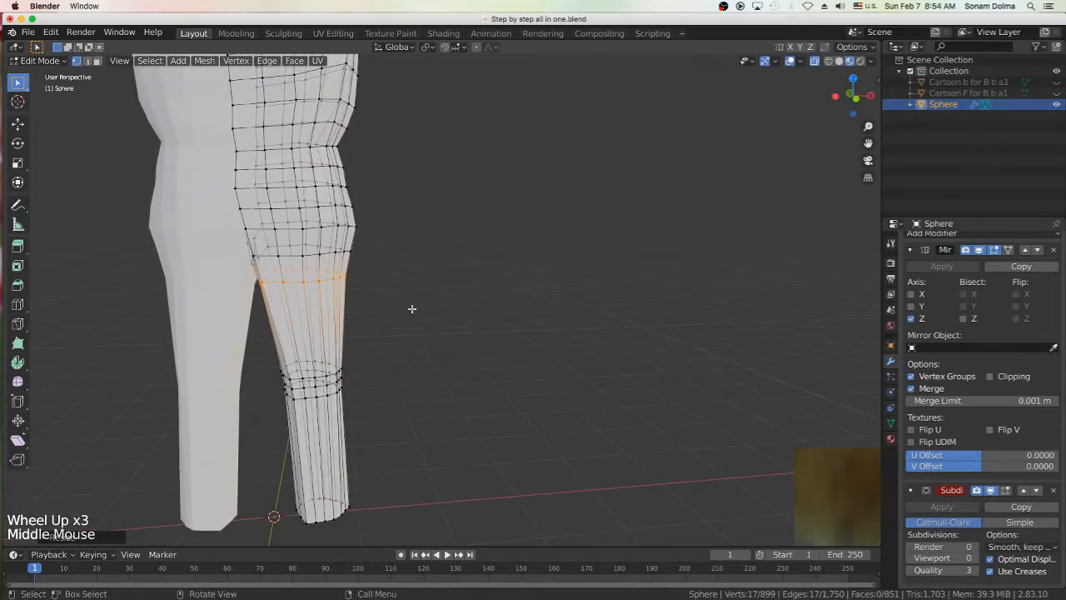
pyautogui.press('g')
pyautogui.click(401, 301)
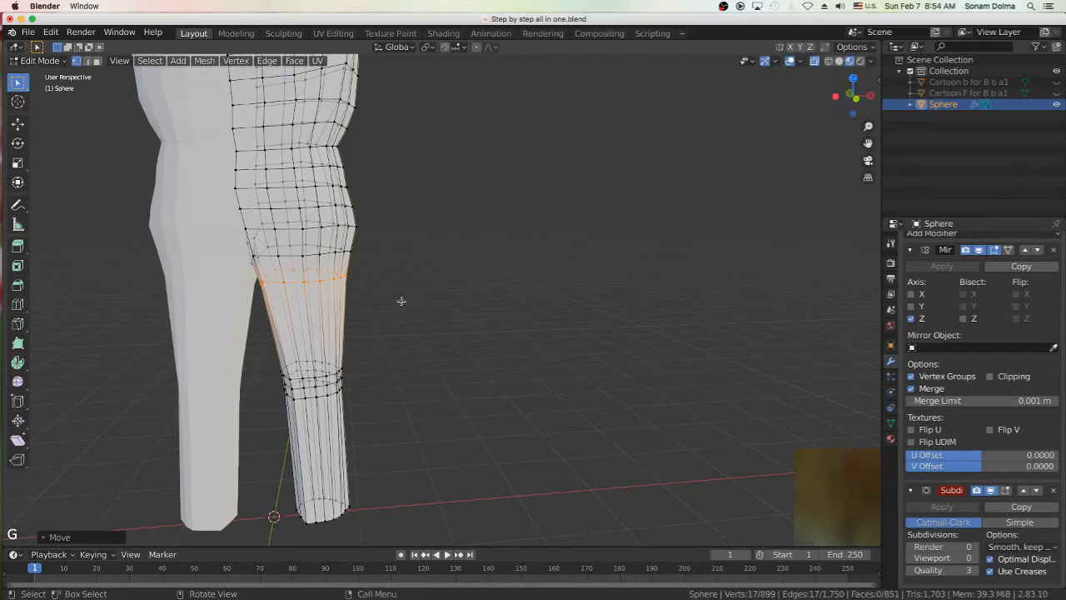
# Nudge individual vertices on the outer thigh and hip to smooth the leg's silhouette.
pyautogui.click(364, 281)
pyautogui.press('g')
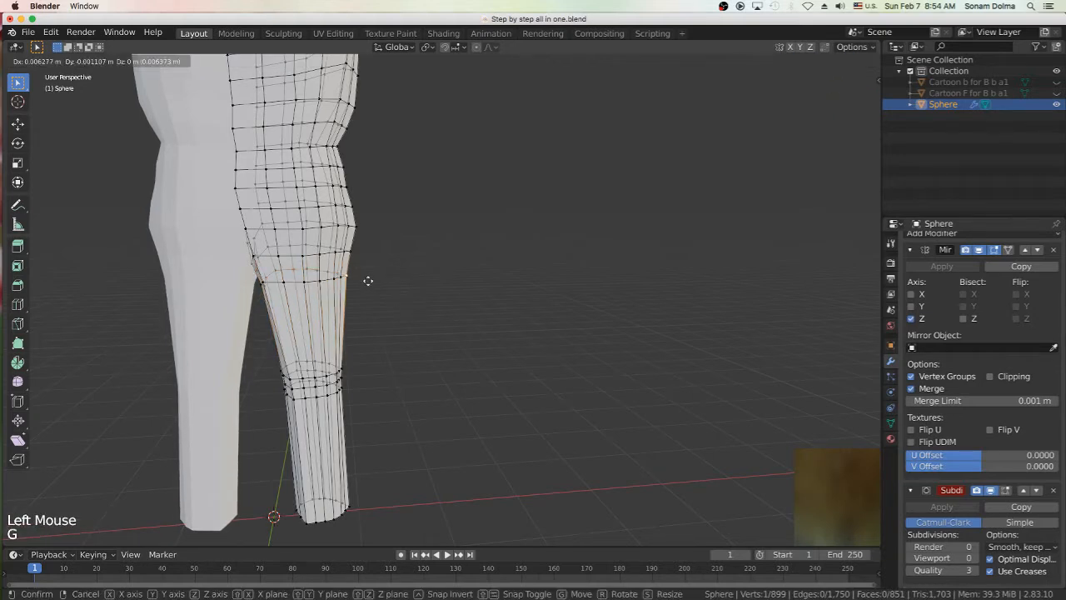
pyautogui.click(369, 280)
pyautogui.press('g')
pyautogui.click(306, 233)
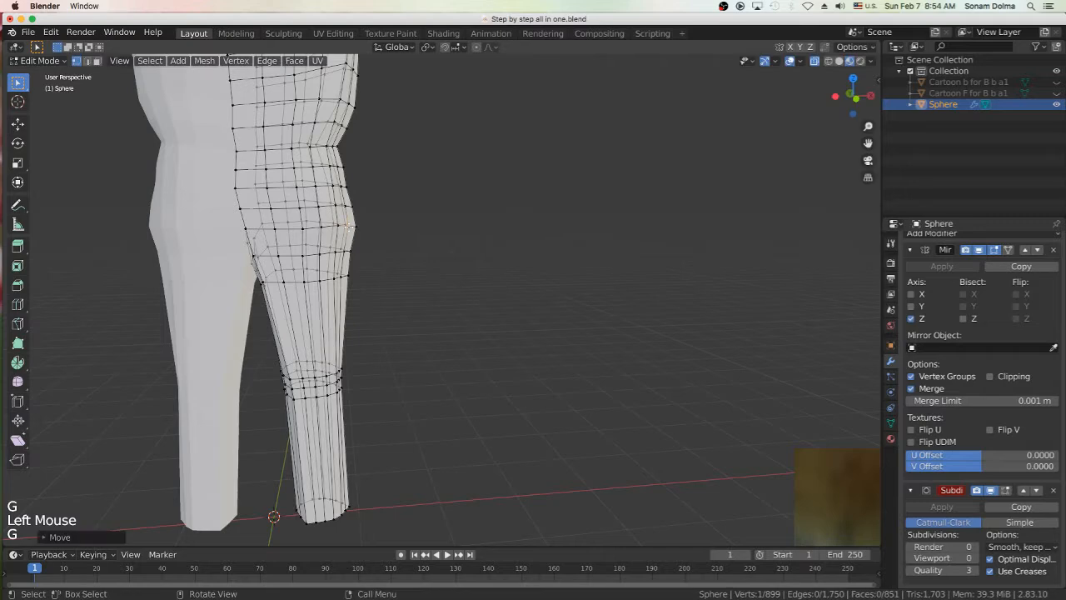
pyautogui.press('g')
# Move the inner-thigh vertex just below the crotch to refine the gap between the legs.
pyautogui.scroll(-2, 305, 233)
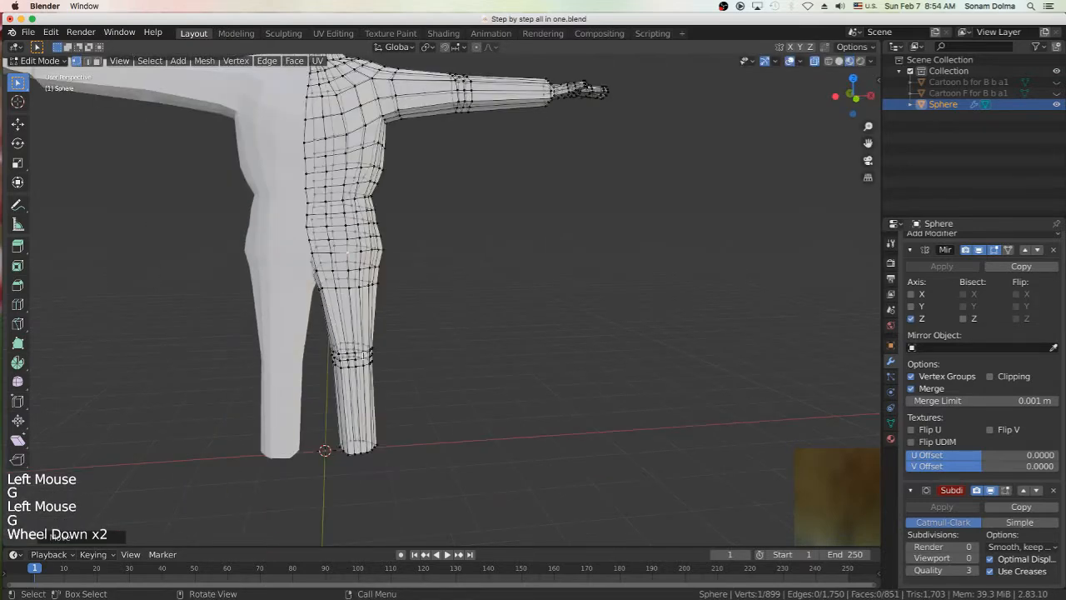
pyautogui.moveTo(365, 355); pyautogui.dragTo(359, 352, button='middle')
pyautogui.scroll(1, 359, 349)
pyautogui.click(309, 282)
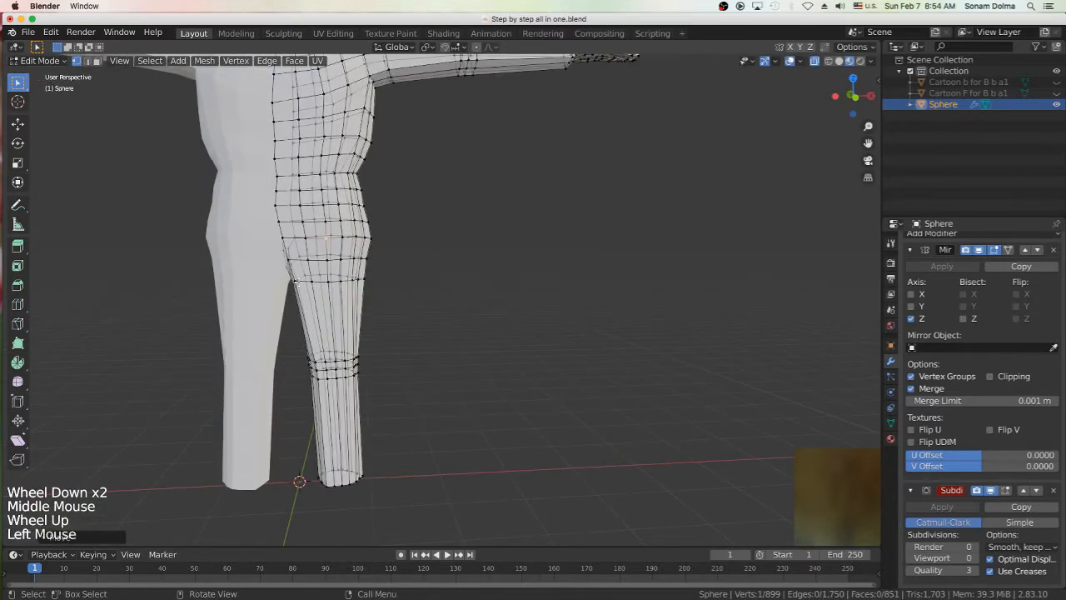
pyautogui.press('g')
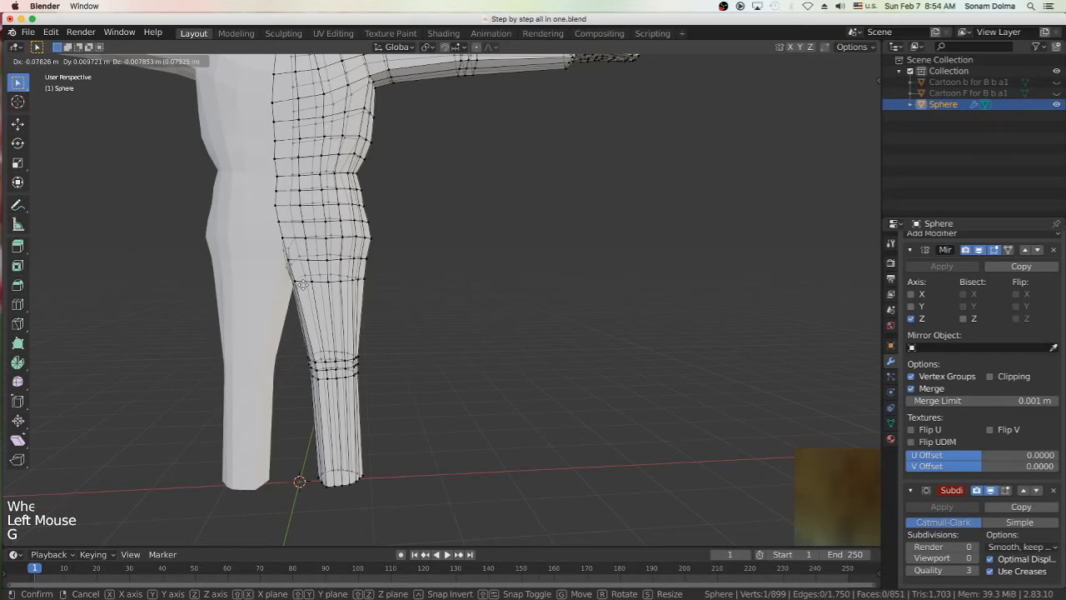
pyautogui.click(305, 285)
pyautogui.moveTo(304, 284); pyautogui.dragTo(252, 227, button='middle')
pyautogui.scroll(1, 325, 296)
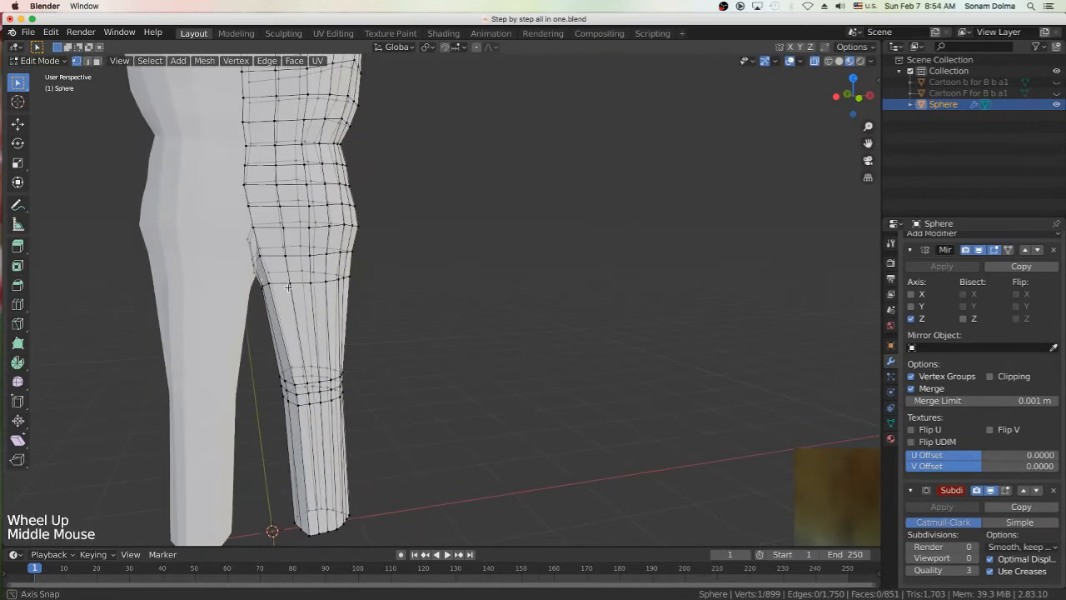
pyautogui.click(250, 225)
pyautogui.moveTo(315, 293); pyautogui.dragTo(320, 262, button='middle')
pyautogui.click(271, 277)
pyautogui.scroll(-1, 300, 268)
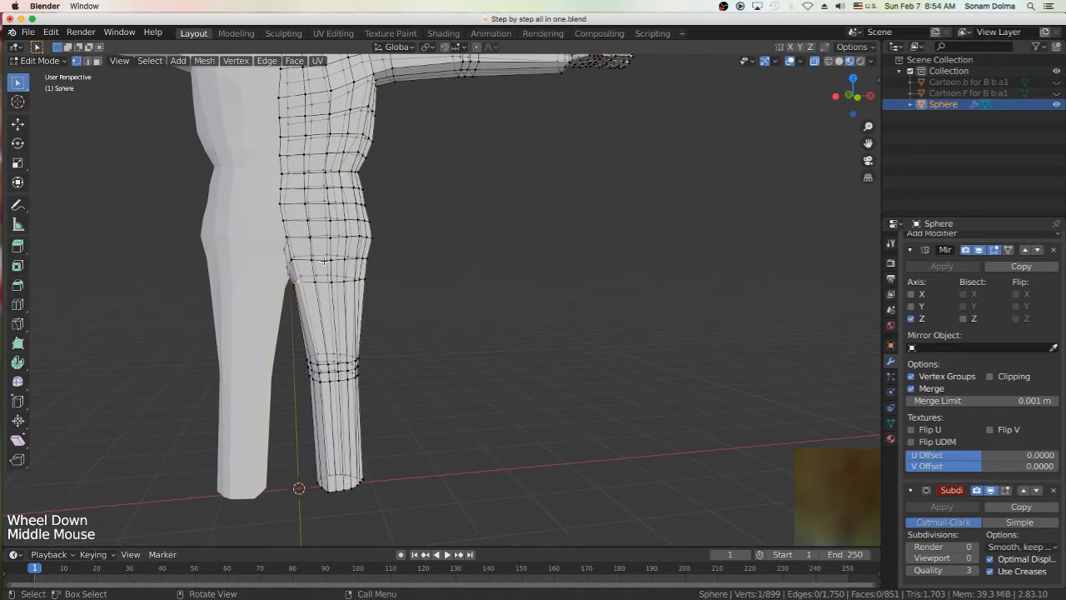
# Select the edge loop around the thigh at crotch level, adjust its scale slightly and shift it into line.
pyautogui.click(325, 259)
pyautogui.keyDown('alt'); pyautogui.click(325, 259); pyautogui.keyUp('alt')
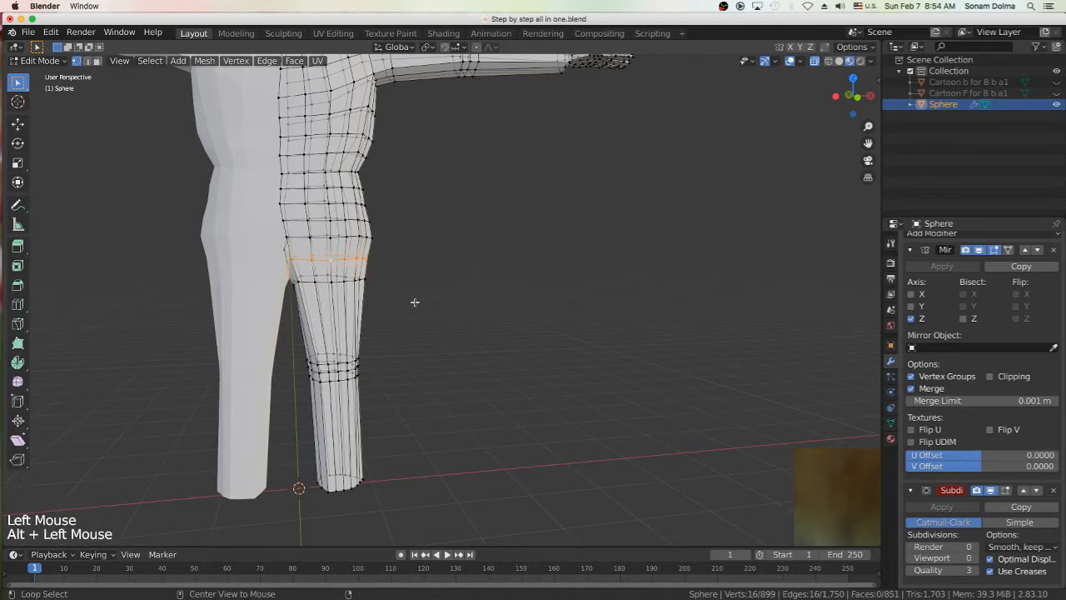
pyautogui.press('s')
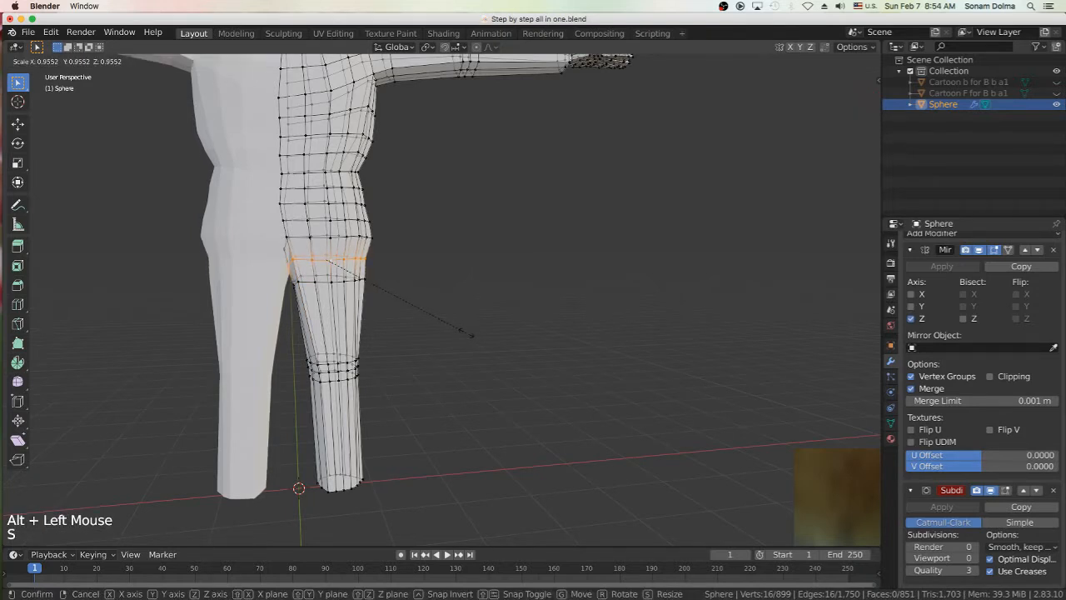
pyautogui.click(466, 333)
pyautogui.press('g')
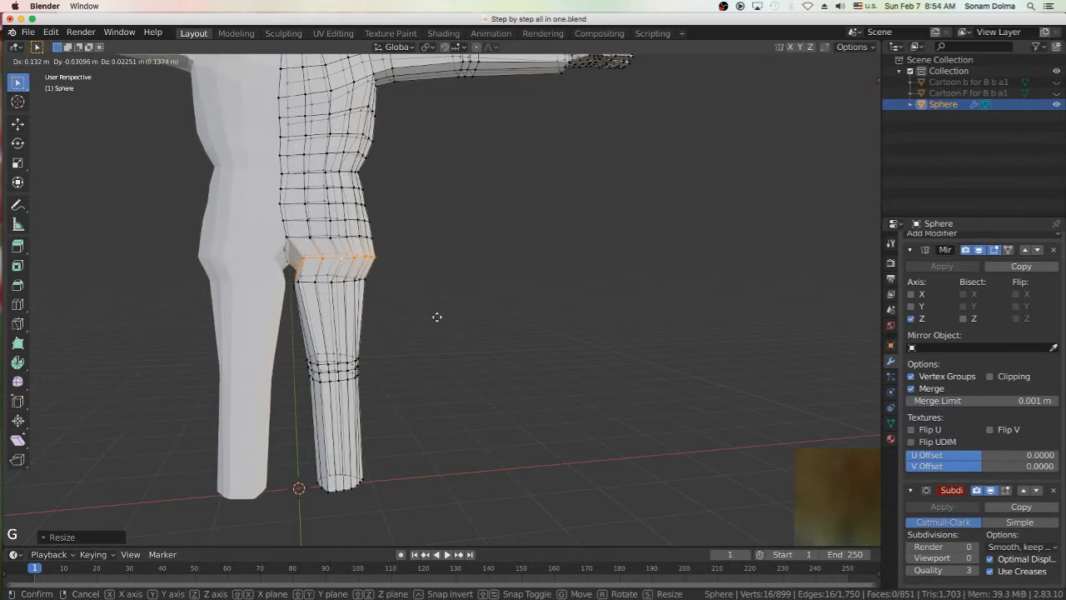
pyautogui.press('Escape')
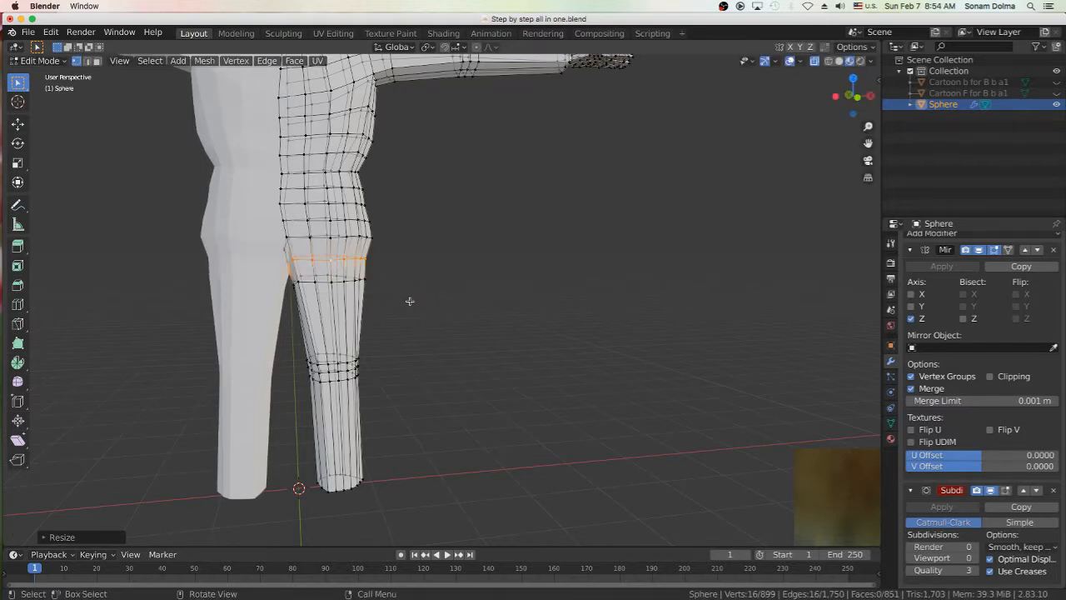
pyautogui.press('s')
pyautogui.click(441, 317)
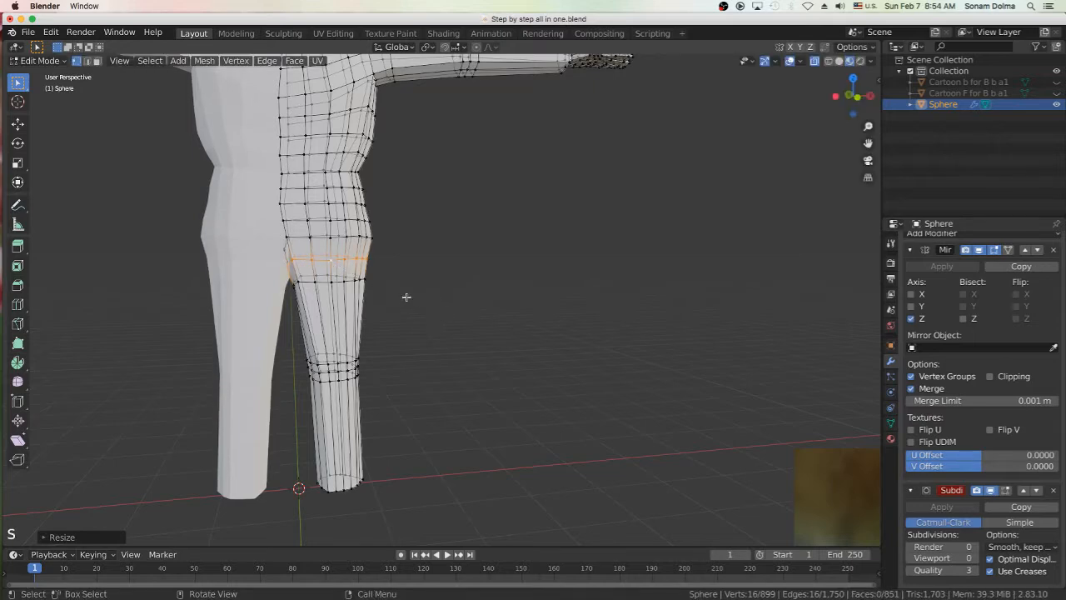
pyautogui.press('g')
# Examine the whole figure from the front to judge the leg's proportions against the body.
pyautogui.scroll(-2, 406, 298)
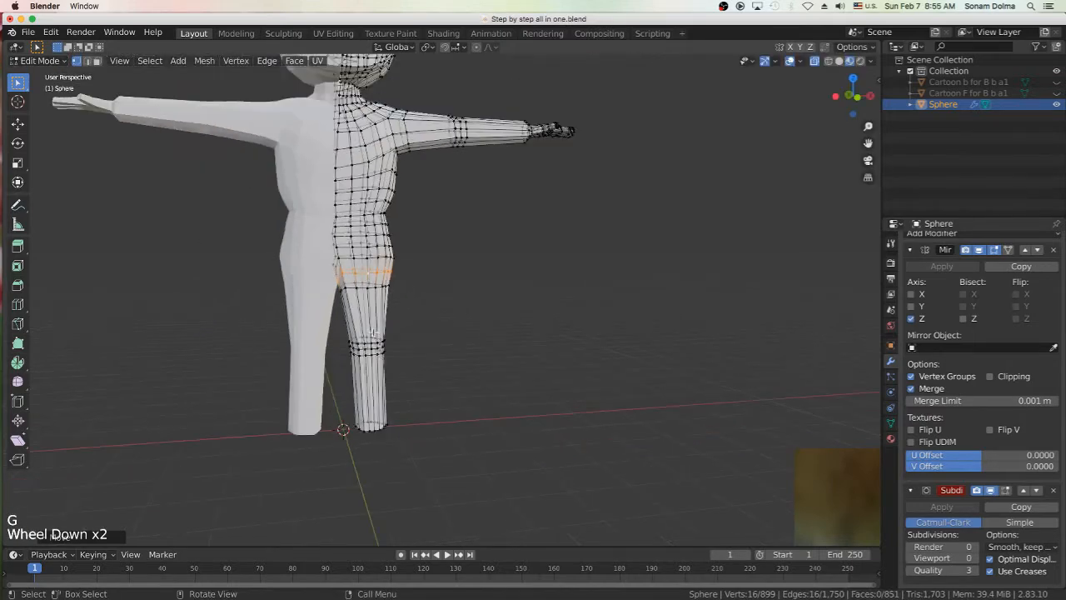
pyautogui.moveTo(377, 335)
pyautogui.mouseDown(button='middle')
pyautogui.moveTo(281, 330)
pyautogui.moveTo(359, 329)
pyautogui.mouseUp(button='middle')
pyautogui.scroll(-2, 428, 327)
pyautogui.moveTo(435, 313); pyautogui.dragTo(428, 321, button='middle')
pyautogui.scroll(-1, 422, 326)
pyautogui.scroll(-2, 408, 343)
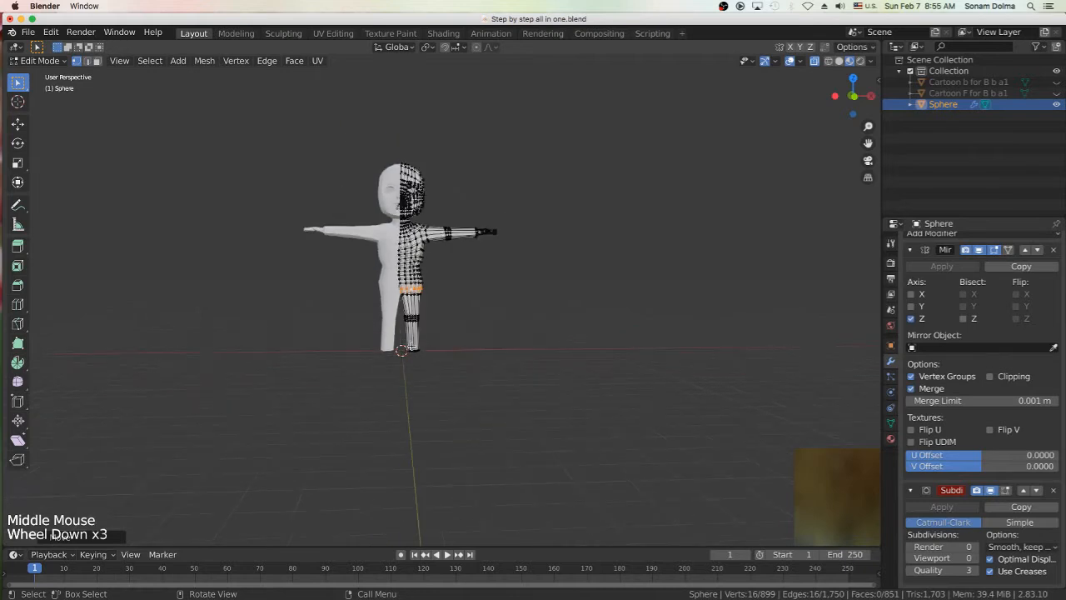
pyautogui.scroll(2, 435, 351)
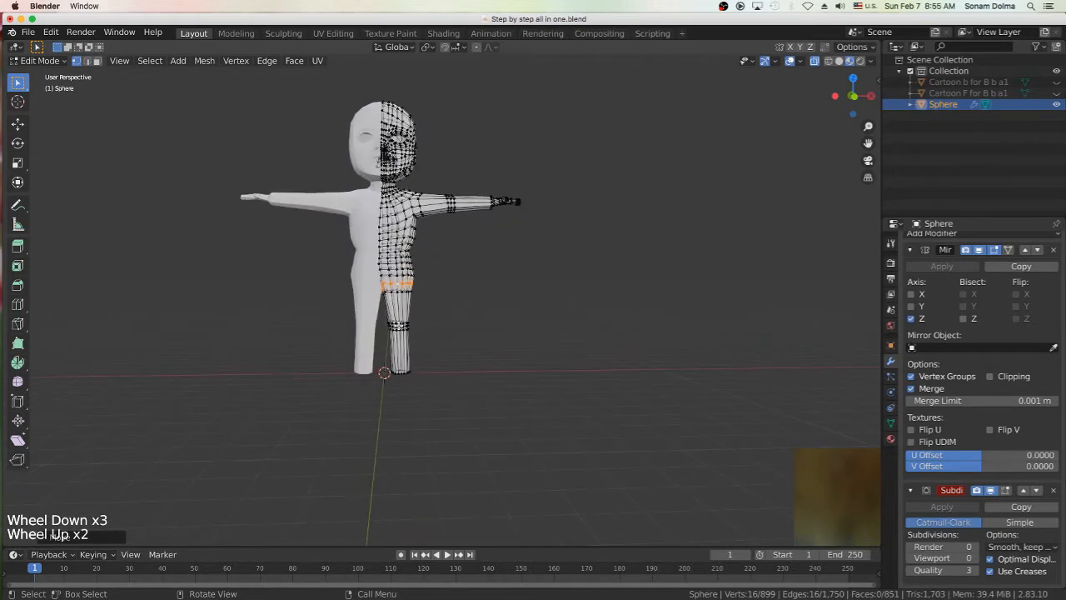
pyautogui.middleClick(409, 333)
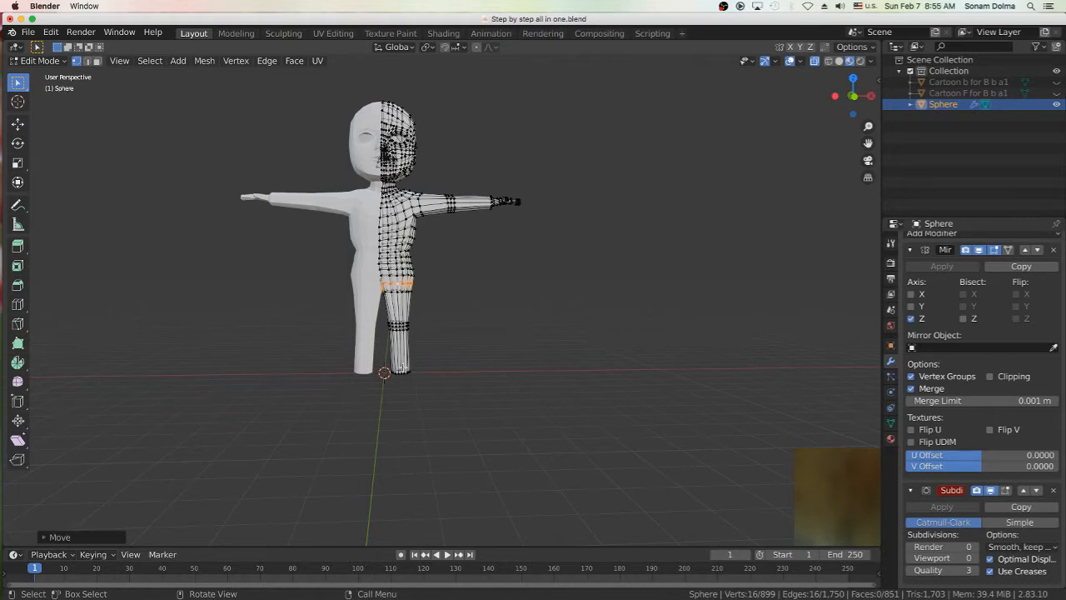
pyautogui.scroll(-1, 434, 310)
pyautogui.middleClick(433, 309)
pyautogui.scroll(2, 434, 312)
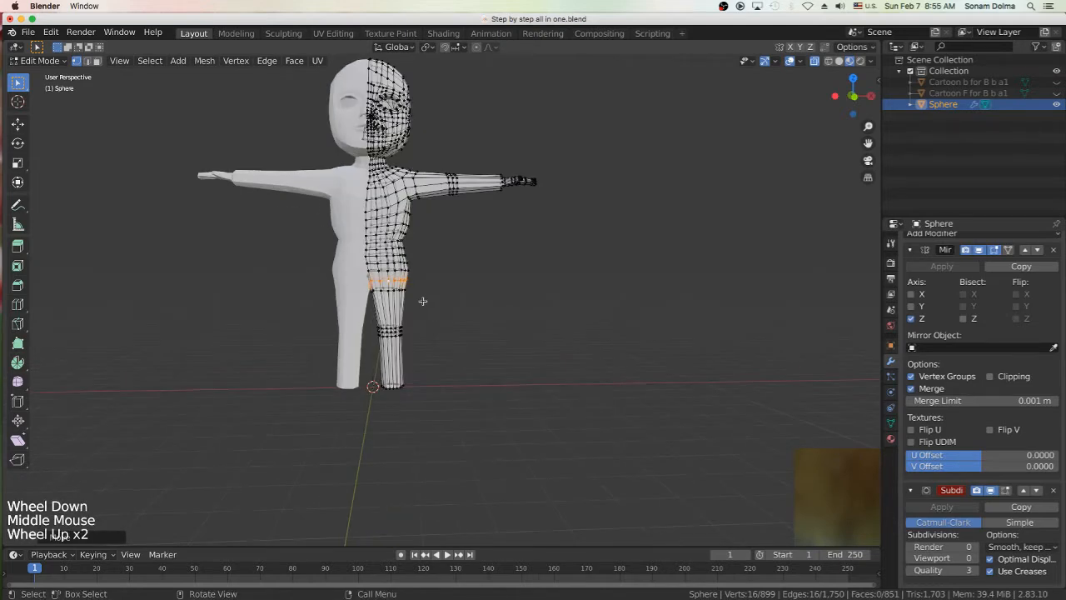
# Select the vertex rows between the waist and the crotch and compress them along Z to about 0.84.
pyautogui.click(397, 233)
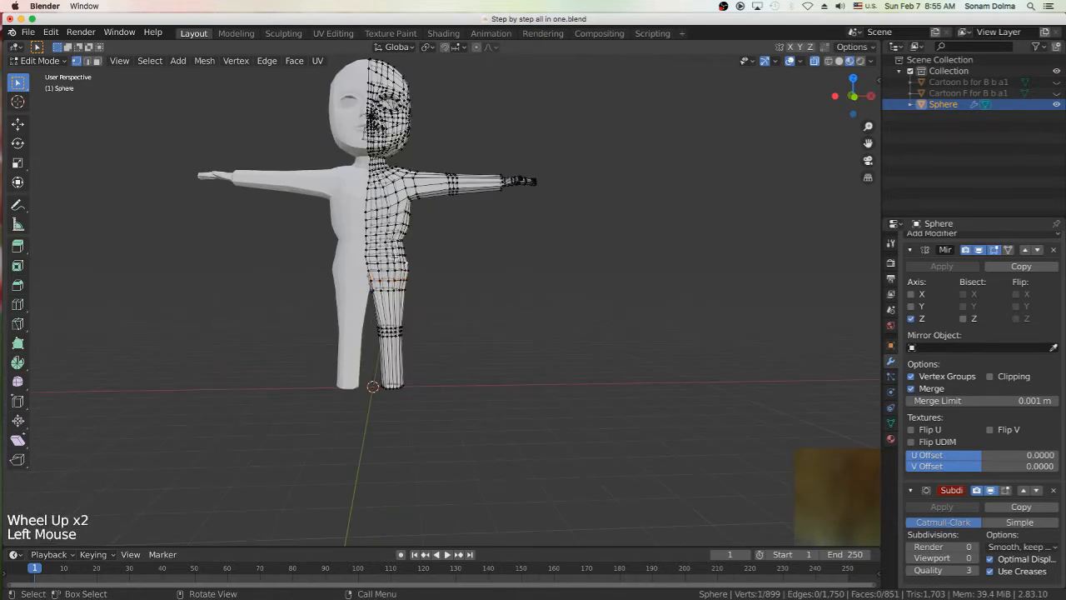
pyautogui.press('c')
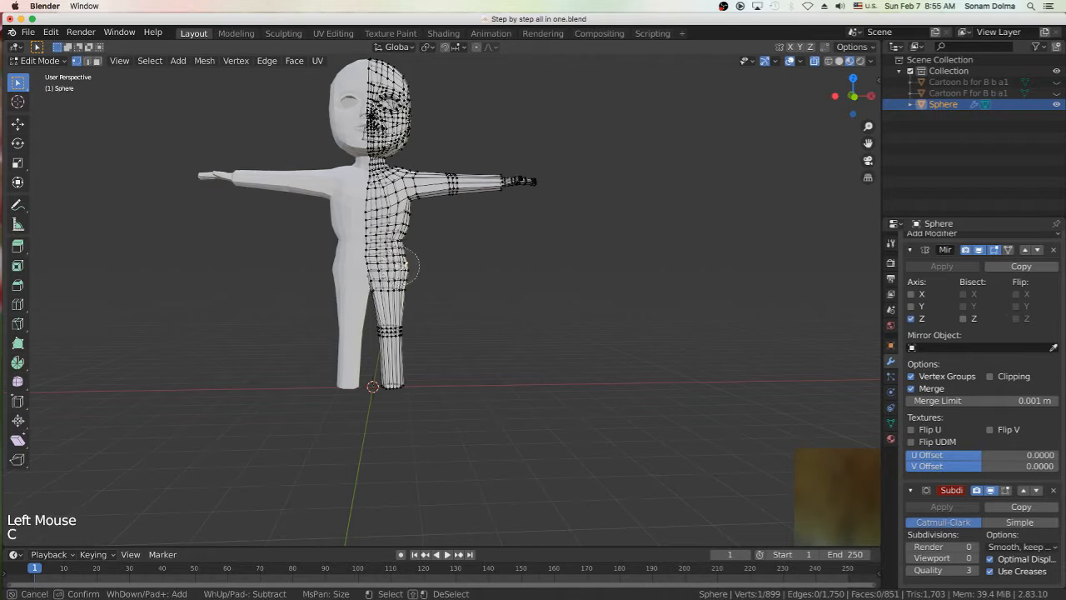
pyautogui.moveTo(404, 265)
pyautogui.mouseDown()
pyautogui.moveTo(368, 254)
pyautogui.moveTo(408, 250)
pyautogui.mouseUp()
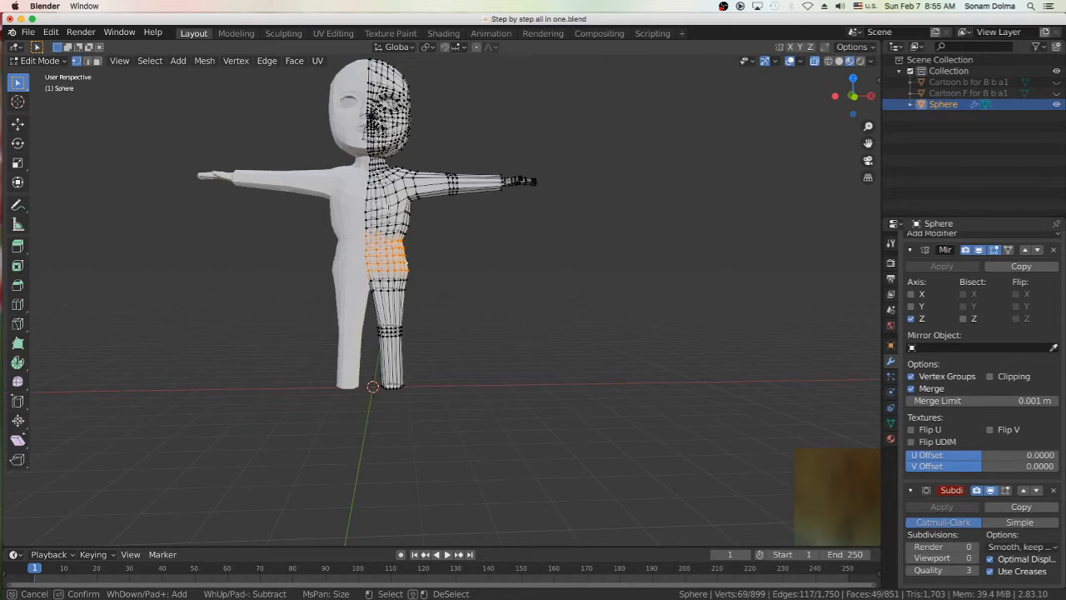
pyautogui.press('Escape')
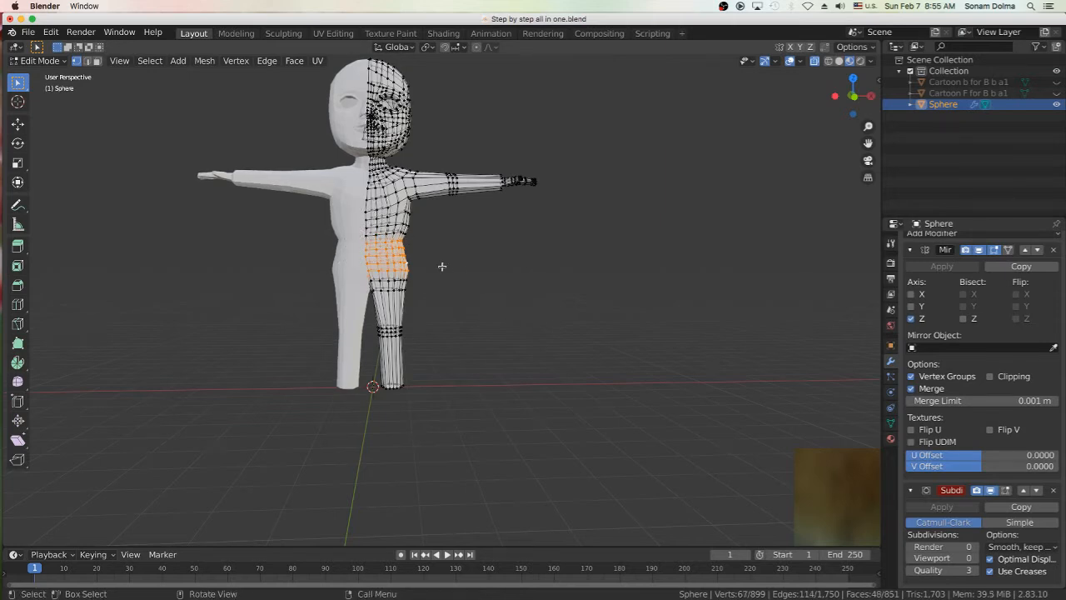
pyautogui.press('g')
pyautogui.press('Escape')
pyautogui.press('s')
pyautogui.press('z')
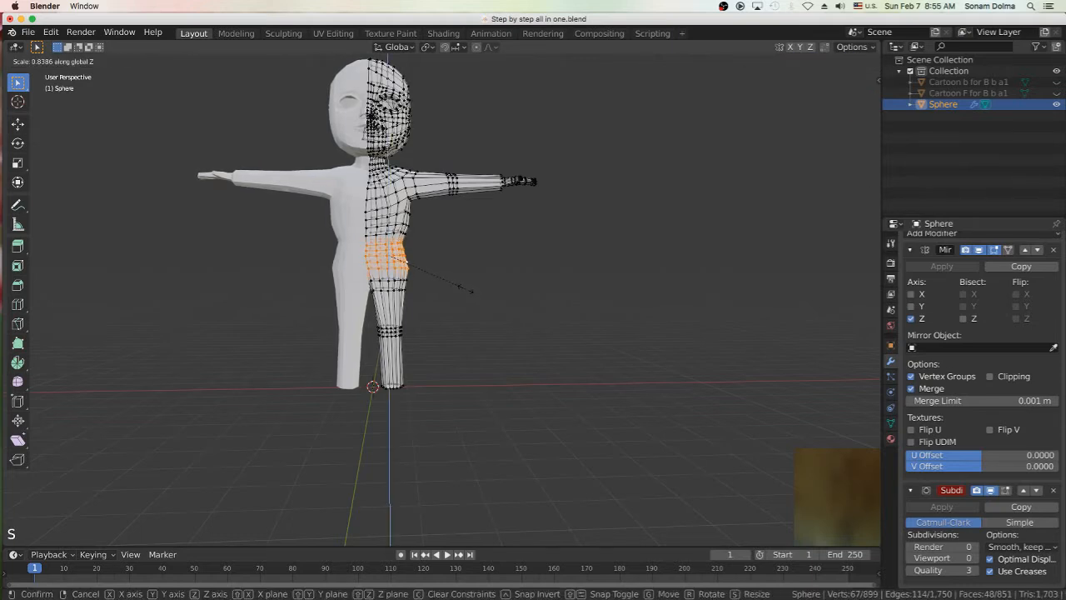
pyautogui.click(465, 288)
# Select the edge loops around the upper thigh, move them up toward the hip by about 0.16 m and adjust their scale slightly.
pyautogui.scroll(2, 420, 297)
pyautogui.moveTo(400, 295)
pyautogui.mouseDown(button='middle')
pyautogui.moveTo(424, 288)
pyautogui.moveTo(394, 272)
pyautogui.moveTo(388, 289)
pyautogui.mouseUp(button='middle')
pyautogui.click(396, 270)
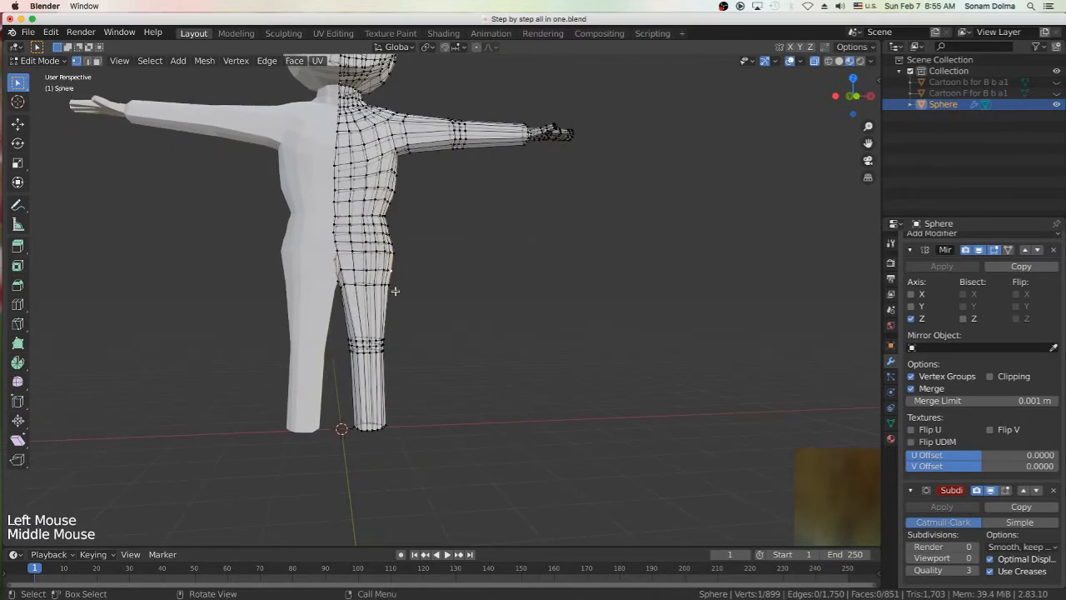
pyautogui.press('c')
pyautogui.moveTo(400, 284); pyautogui.dragTo(354, 285)
pyautogui.rightClick(405, 297)
pyautogui.press('g')
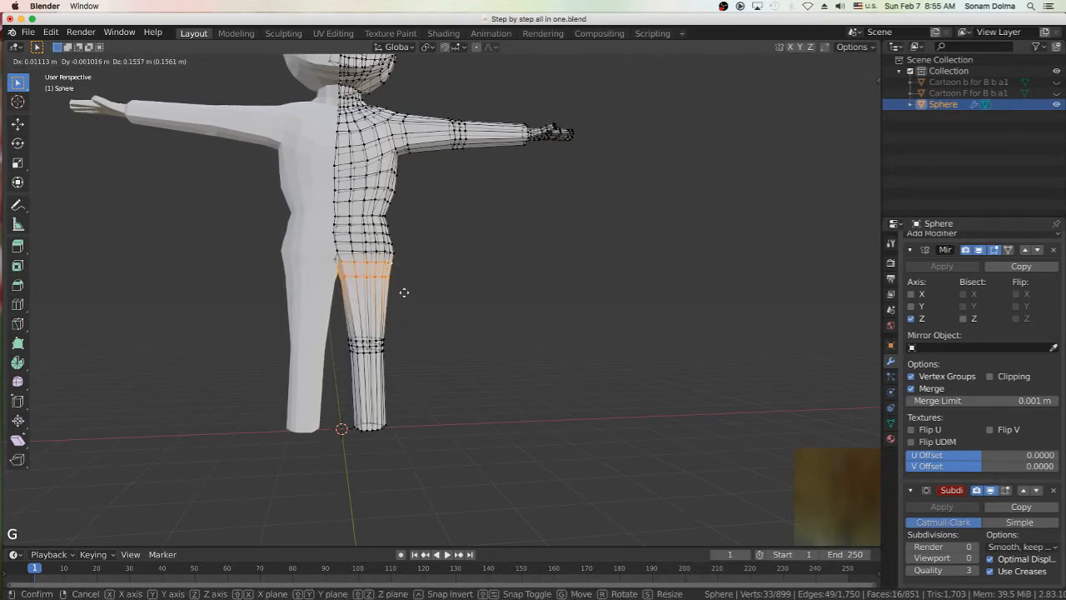
pyautogui.click(403, 292)
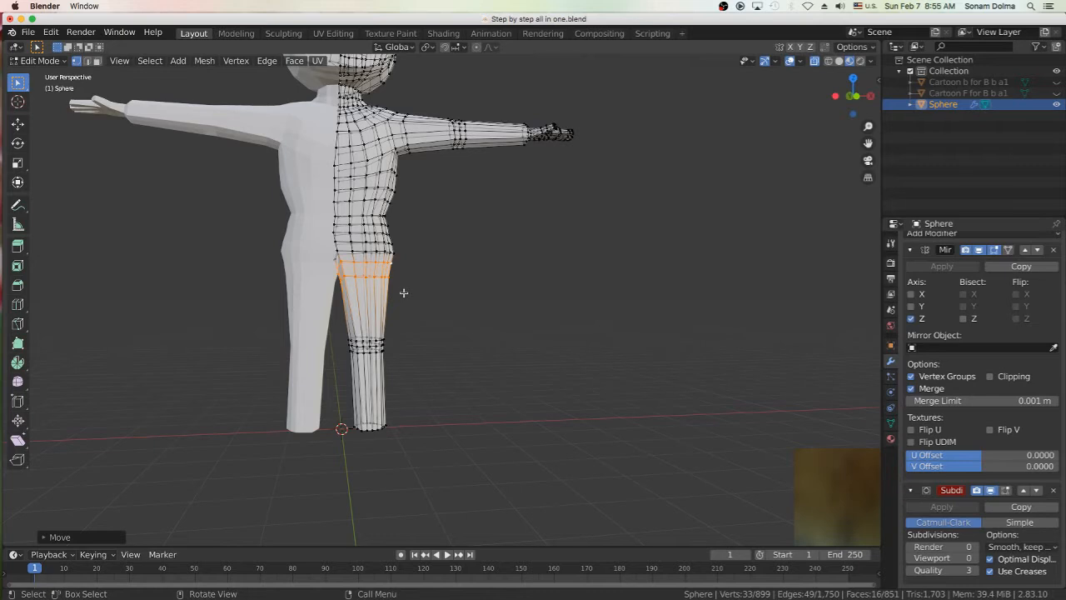
pyautogui.moveTo(430, 298); pyautogui.dragTo(386, 345, button='middle')
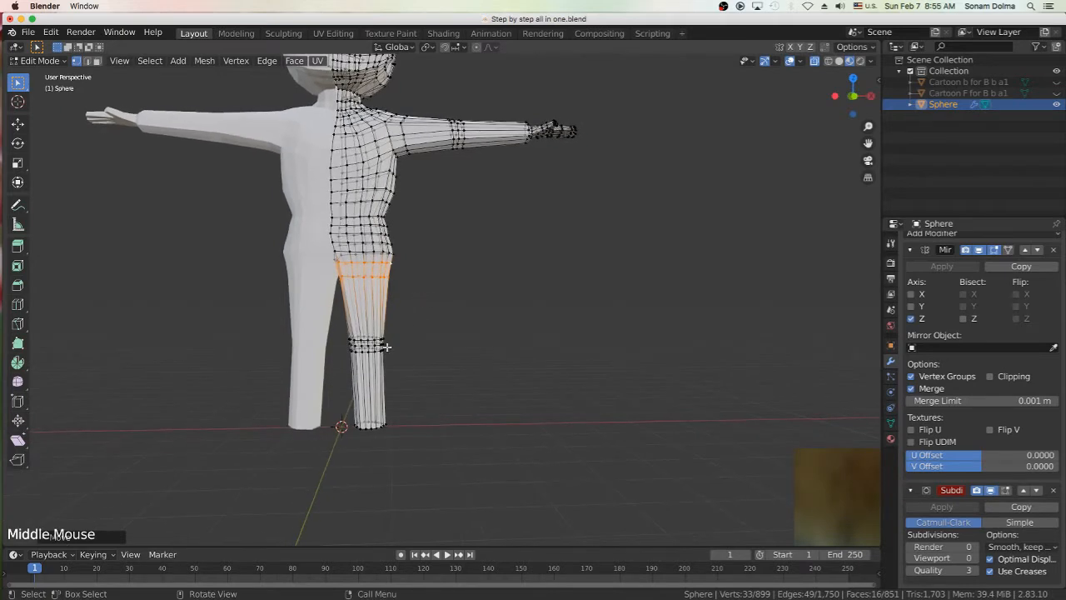
pyautogui.press('s')
pyautogui.click(431, 312)
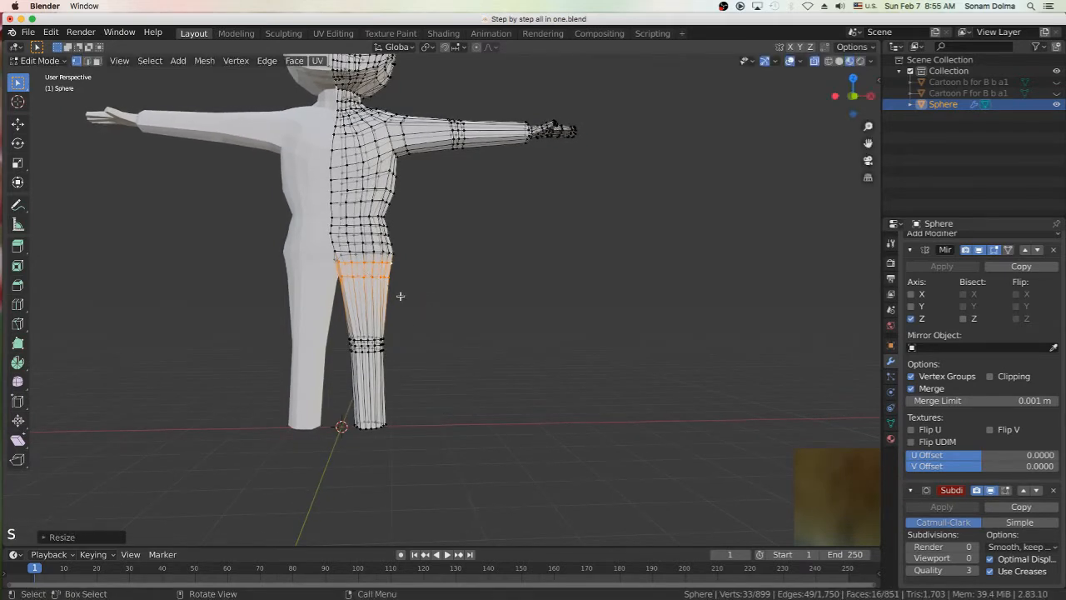
# Select the single edge loop around the thigh at crotch level and enlarge it slightly.
pyautogui.click(364, 280)
pyautogui.keyDown('alt'); pyautogui.click(367, 277); pyautogui.keyUp('alt')
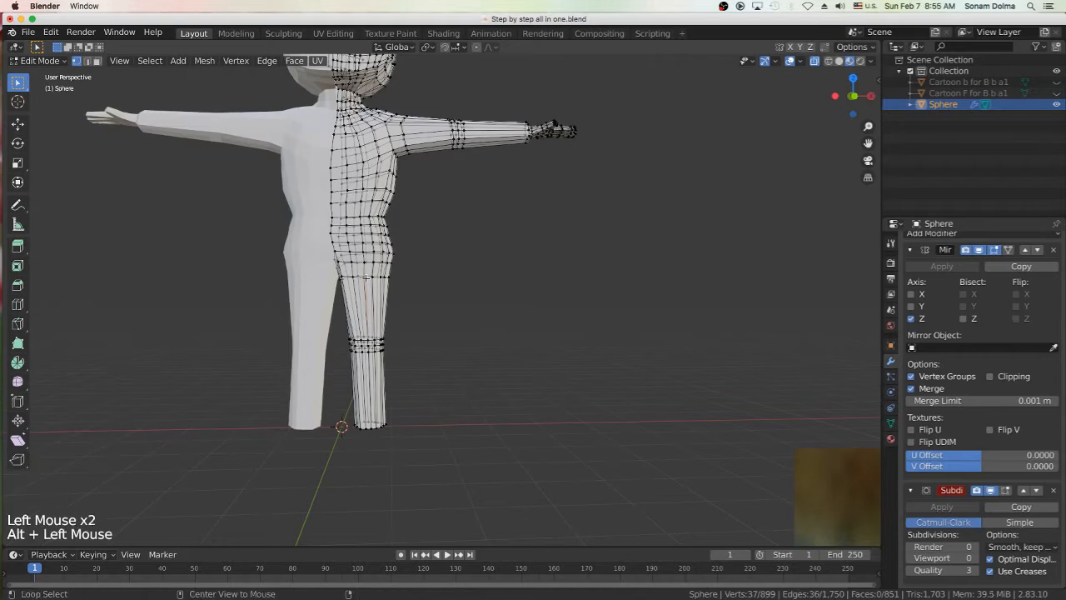
pyautogui.keyDown('alt'); pyautogui.click(366, 277); pyautogui.keyUp('alt')
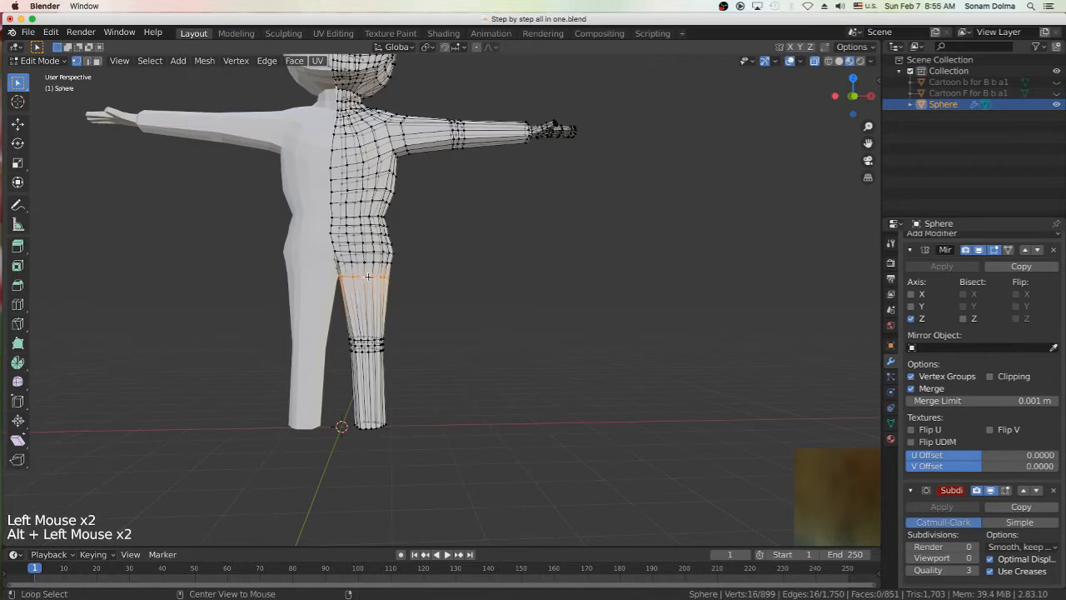
pyautogui.press('s')
pyautogui.click(452, 317)
pyautogui.press('s')
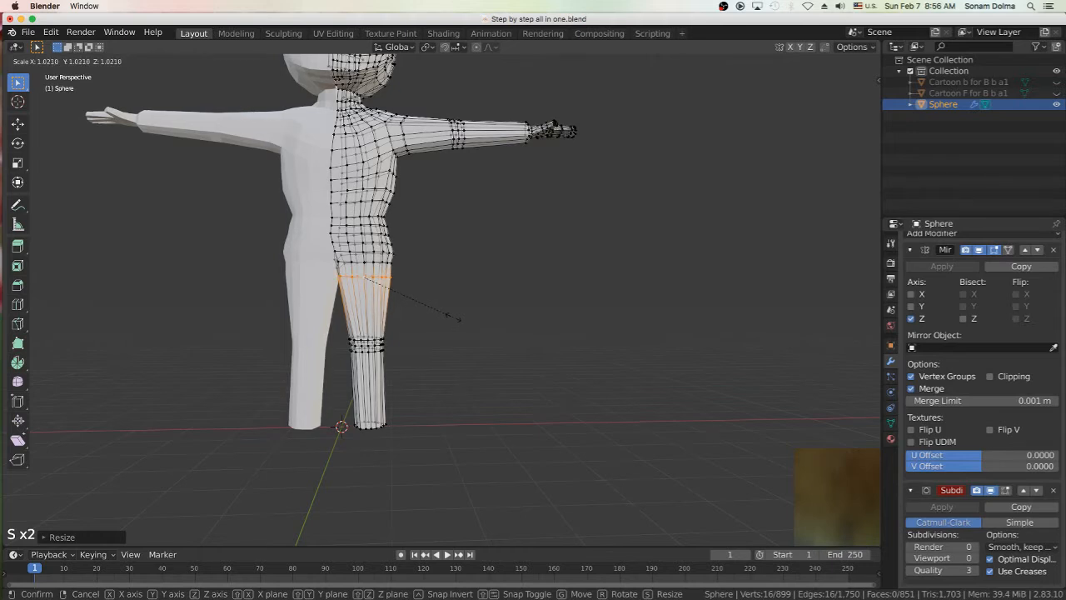
pyautogui.click(452, 317)
pyautogui.click(379, 249)
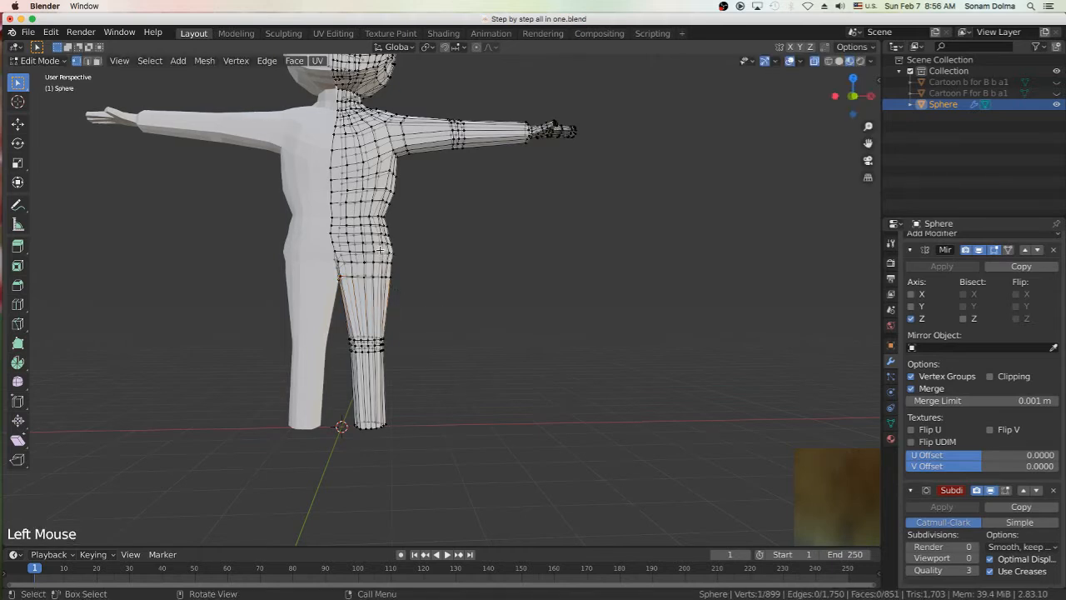
pyautogui.click(397, 254)
pyautogui.press('s')
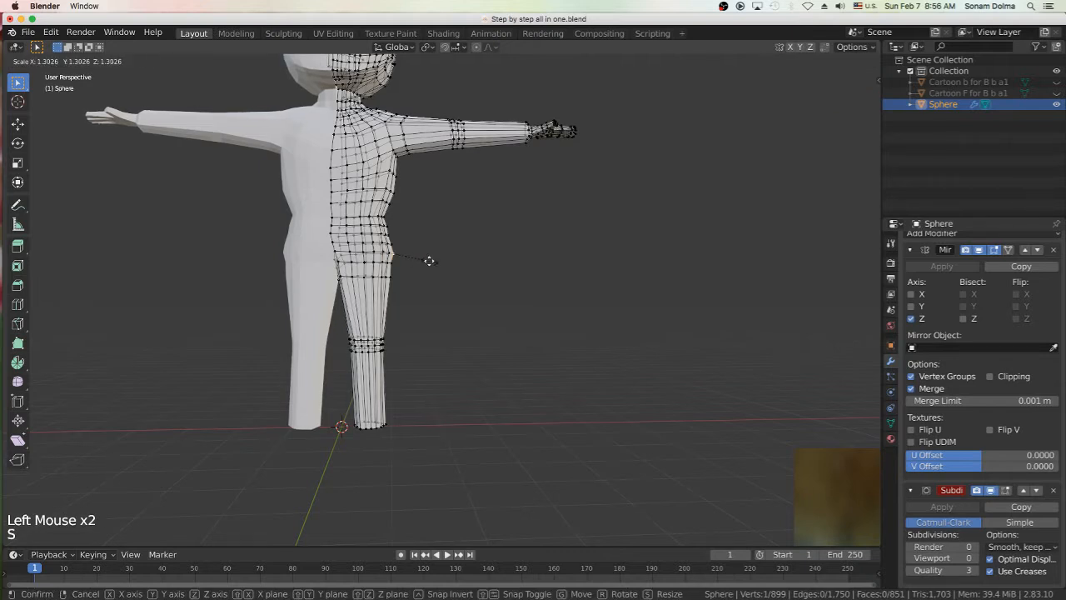
pyautogui.press('g')
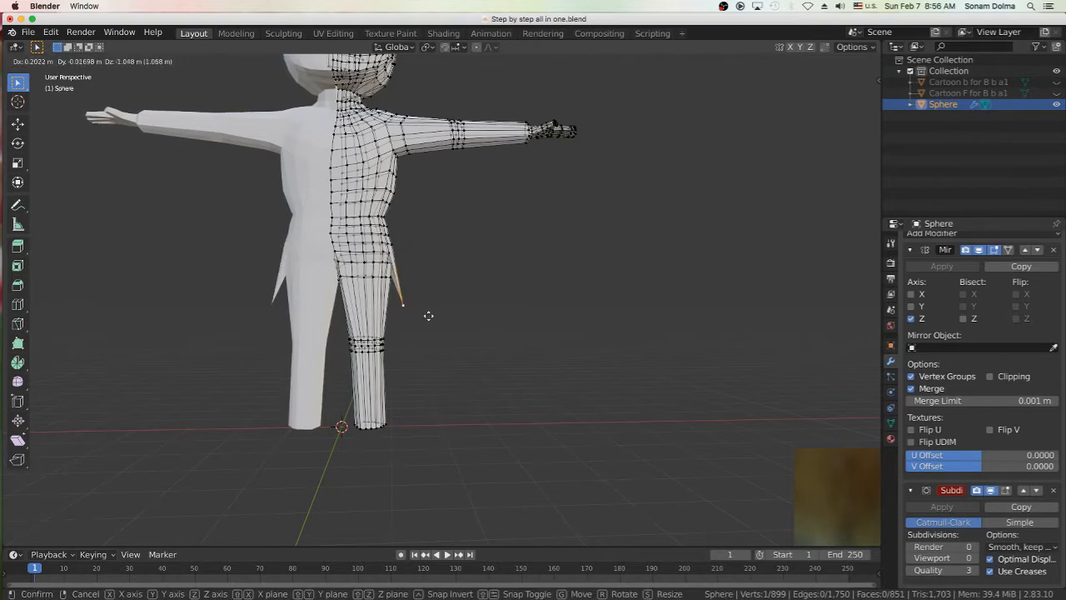
pyautogui.click(429, 313)
pyautogui.rightClick(490, 309)
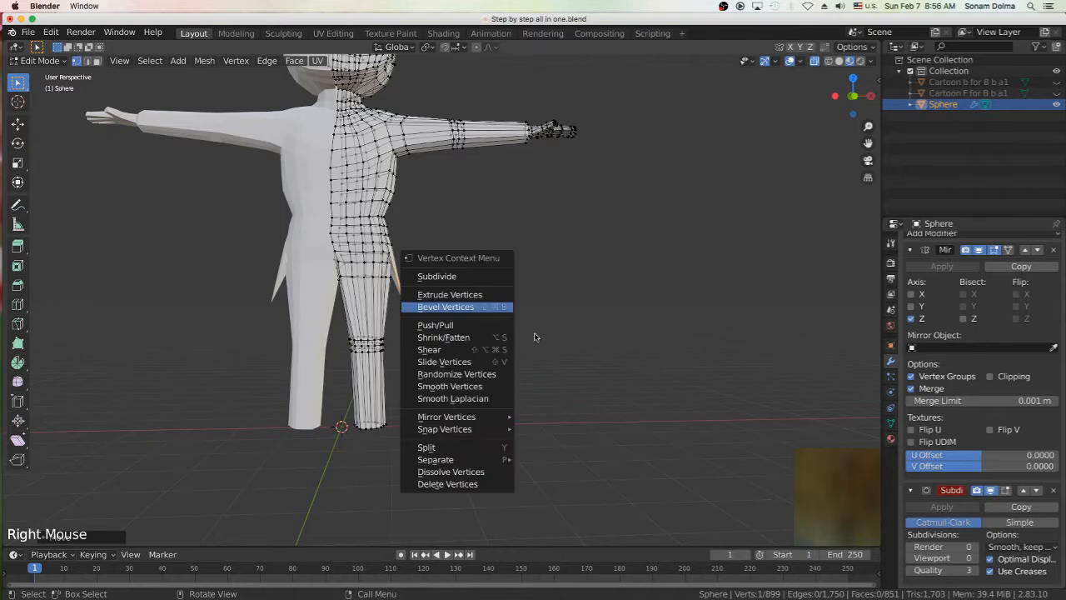
pyautogui.hotkey('ctrl', 'z')
pyautogui.hotkey('ctrl', 'z')
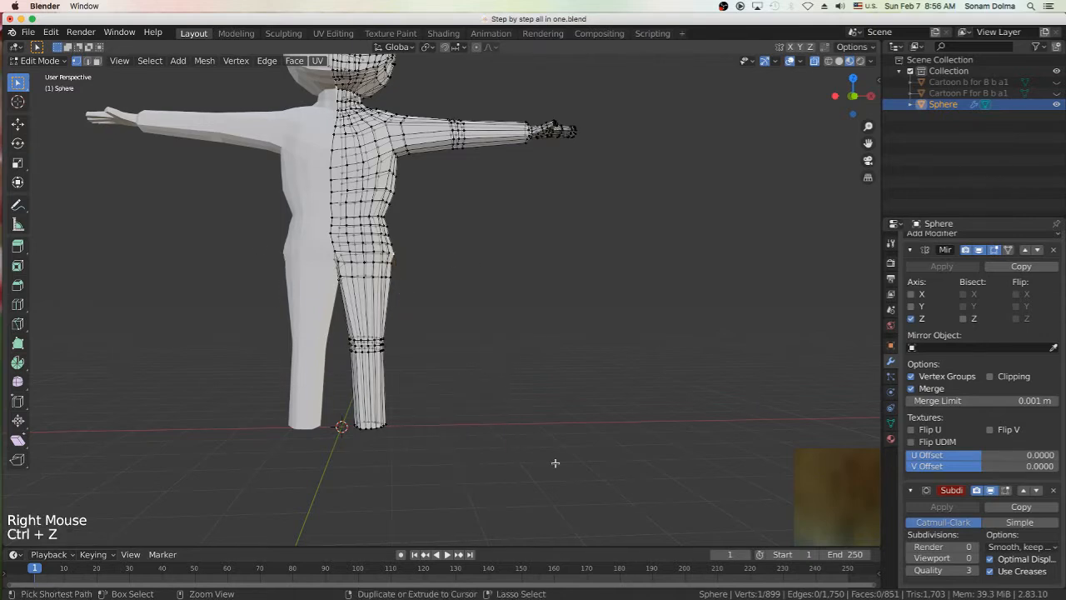
# Nudge the outer hip vertex inward and shift the two vertices below it to smooth the hip-to-thigh silhouette.
pyautogui.click(398, 253)
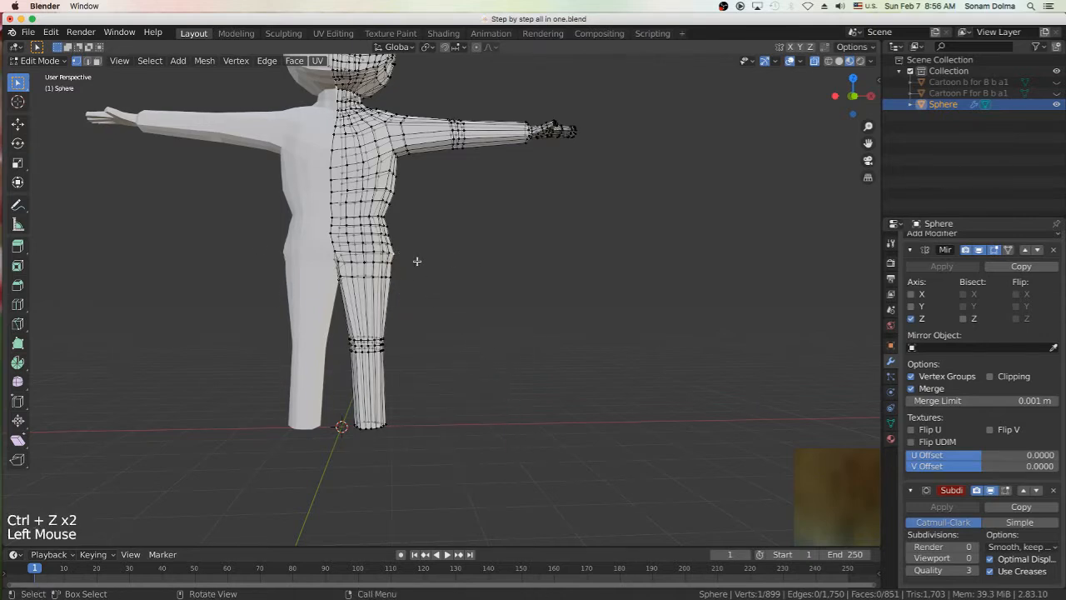
pyautogui.press('g')
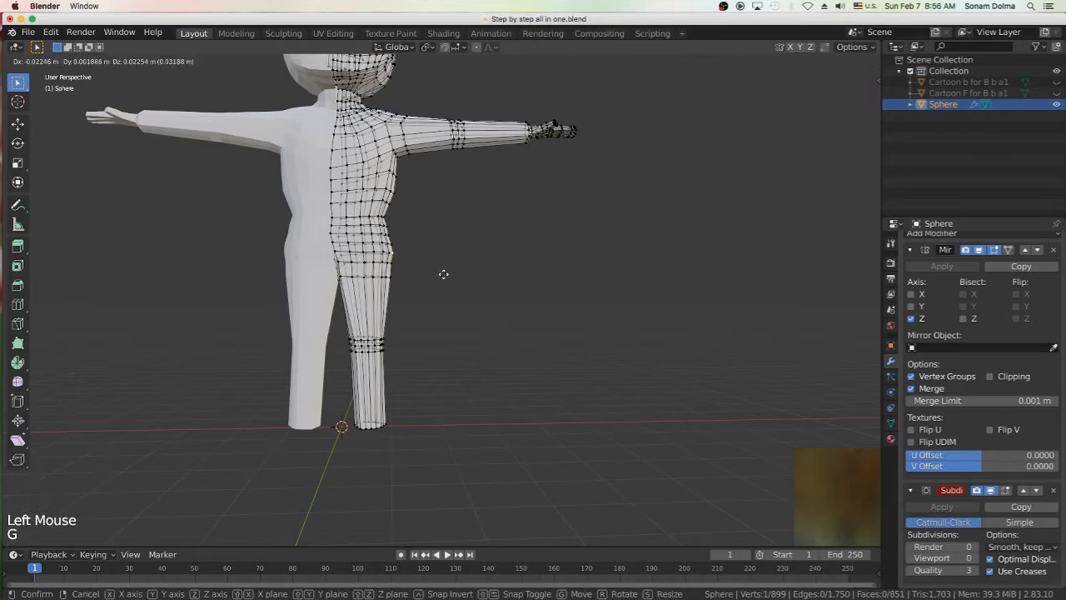
pyautogui.click(428, 275)
pyautogui.click(391, 264)
pyautogui.press('g')
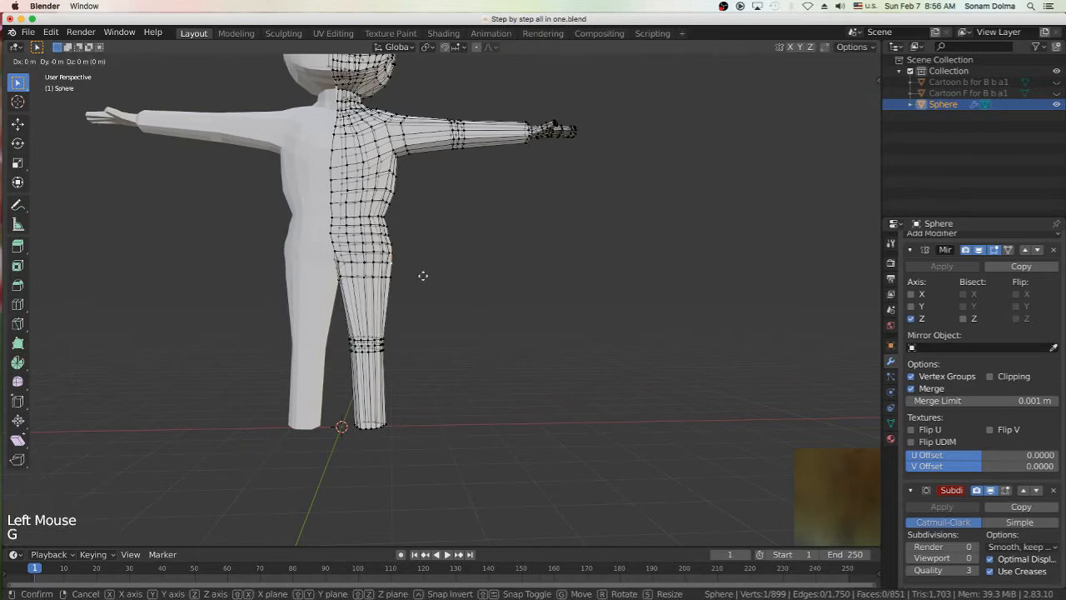
pyautogui.click(418, 270)
pyautogui.click(395, 276)
pyautogui.press('g')
pyautogui.click(408, 281)
pyautogui.press('g')
pyautogui.press('g')
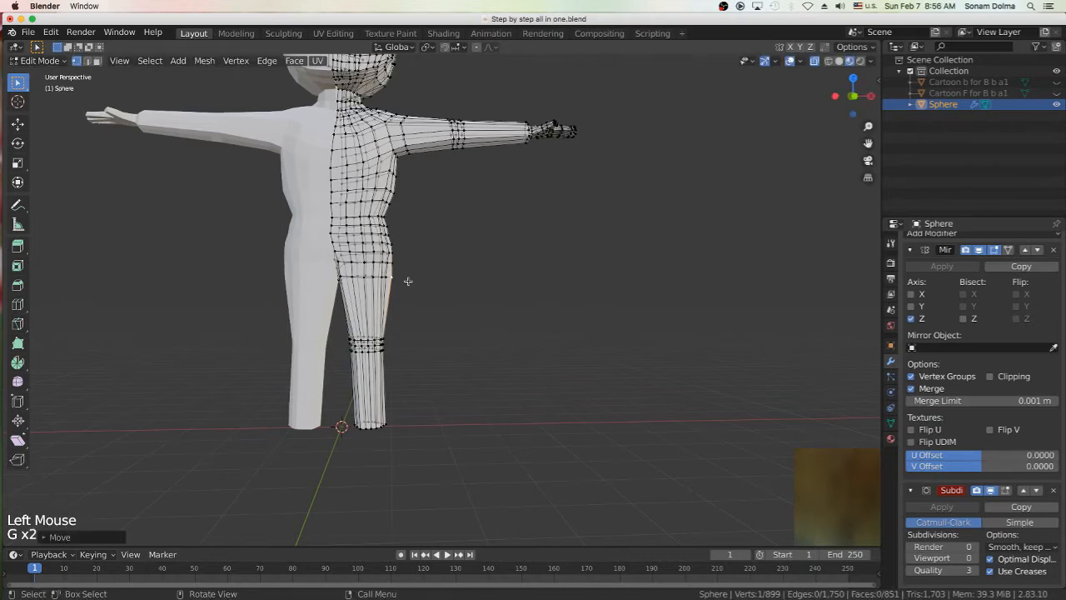
# Select all the edge loops around the knee and scale them slightly along Y and along X.
pyautogui.scroll(-2, 435, 348)
pyautogui.middleClick(436, 344)
pyautogui.click(401, 352)
pyautogui.keyDown('alt'); pyautogui.click(390, 340); pyautogui.keyUp('alt')
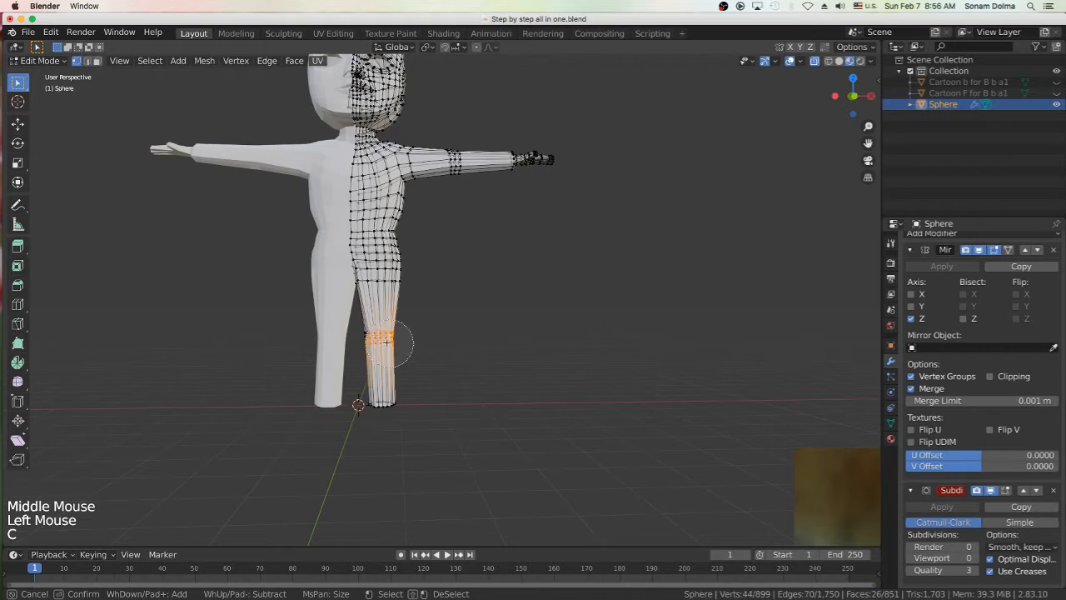
pyautogui.press('c')
pyautogui.press('Escape')
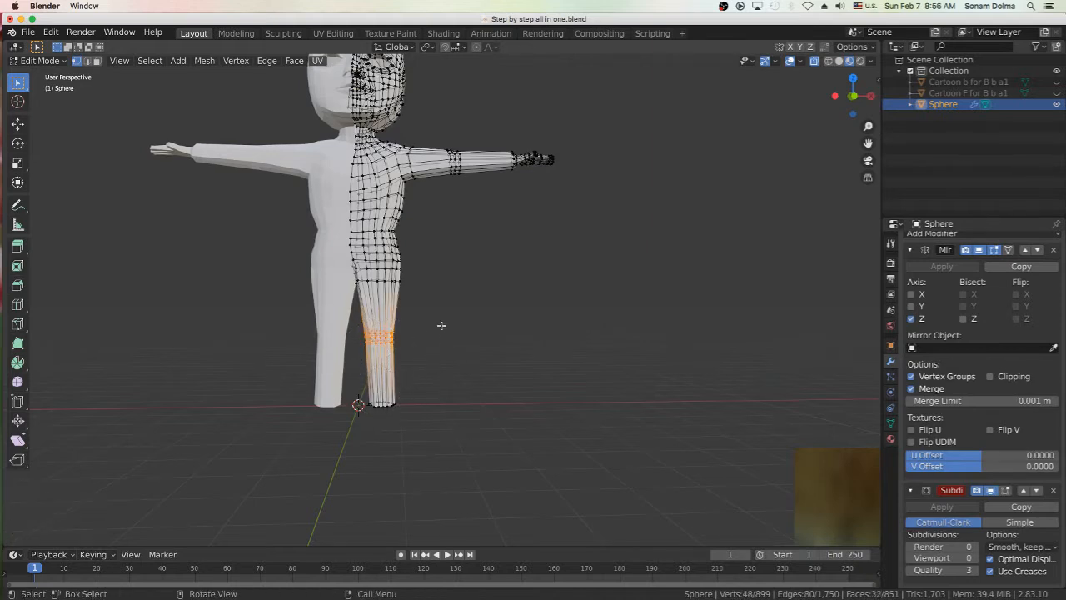
pyautogui.press('s')
pyautogui.press('y')
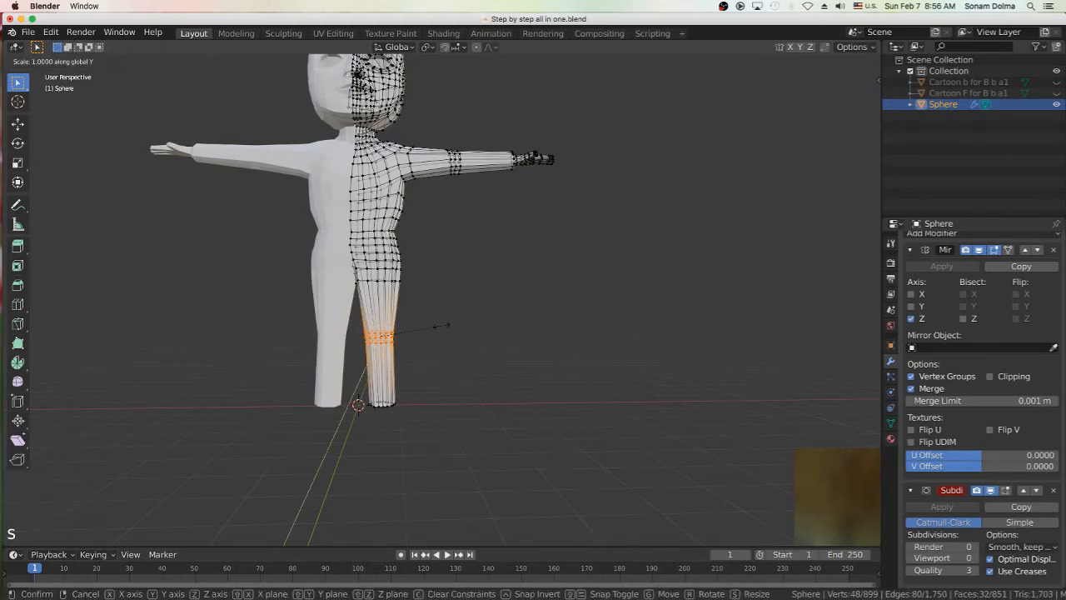
pyautogui.click(444, 328)
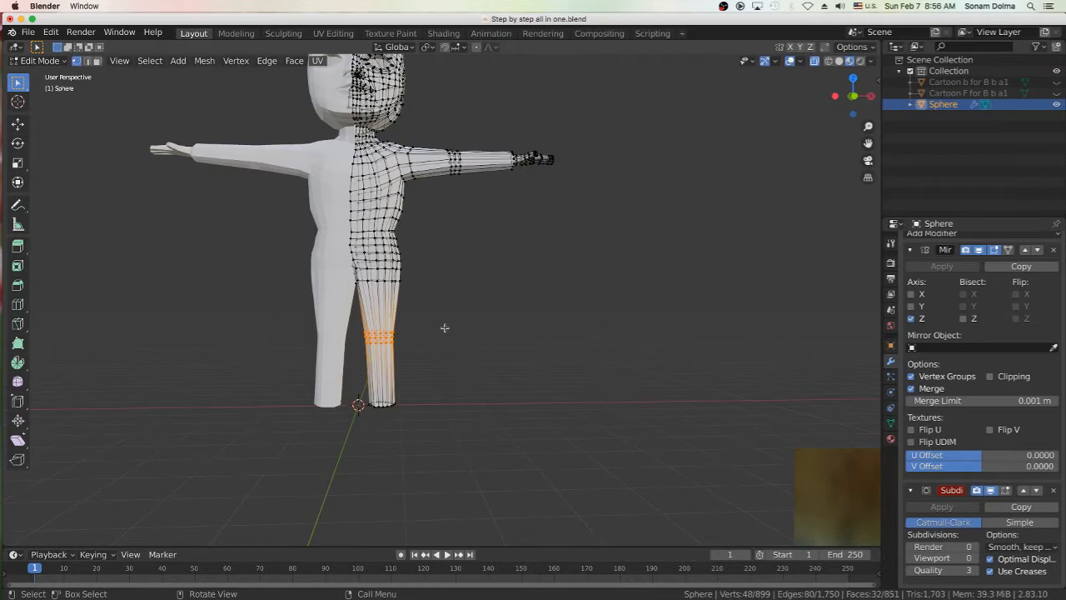
pyautogui.press('s')
pyautogui.press('x')
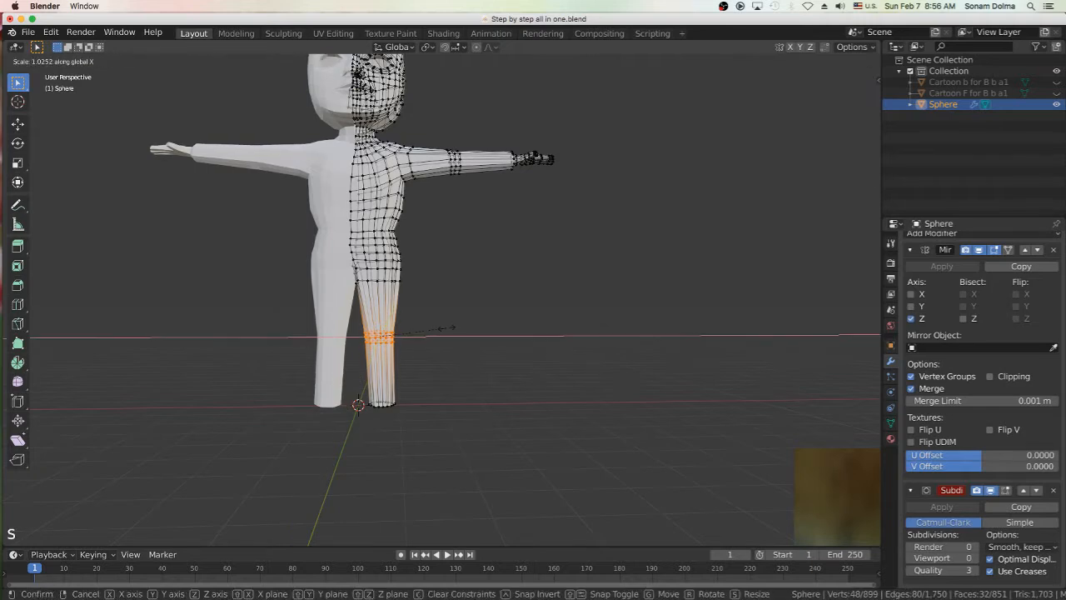
pyautogui.click(445, 337)
# Examine the lower leg and its bottom edge from the side and the front.
pyautogui.scroll(-2, 484, 354)
pyautogui.moveTo(484, 355); pyautogui.dragTo(328, 357, button='middle')
pyautogui.scroll(2, 439, 374)
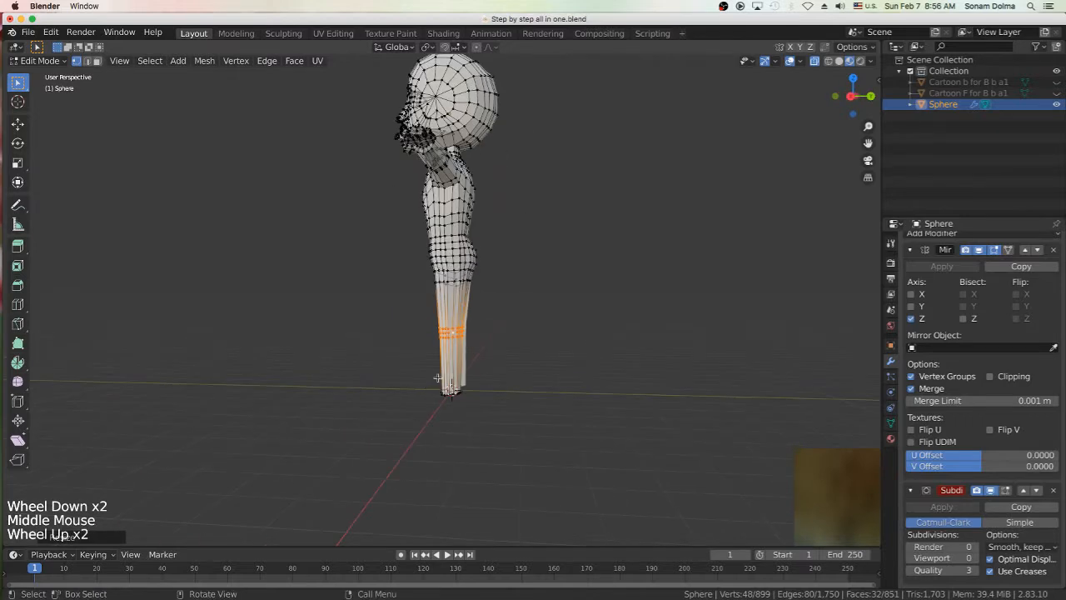
pyautogui.keyDown('shift'); pyautogui.moveTo(454, 396); pyautogui.dragTo(492, 345, button='middle'); pyautogui.keyUp('shift')
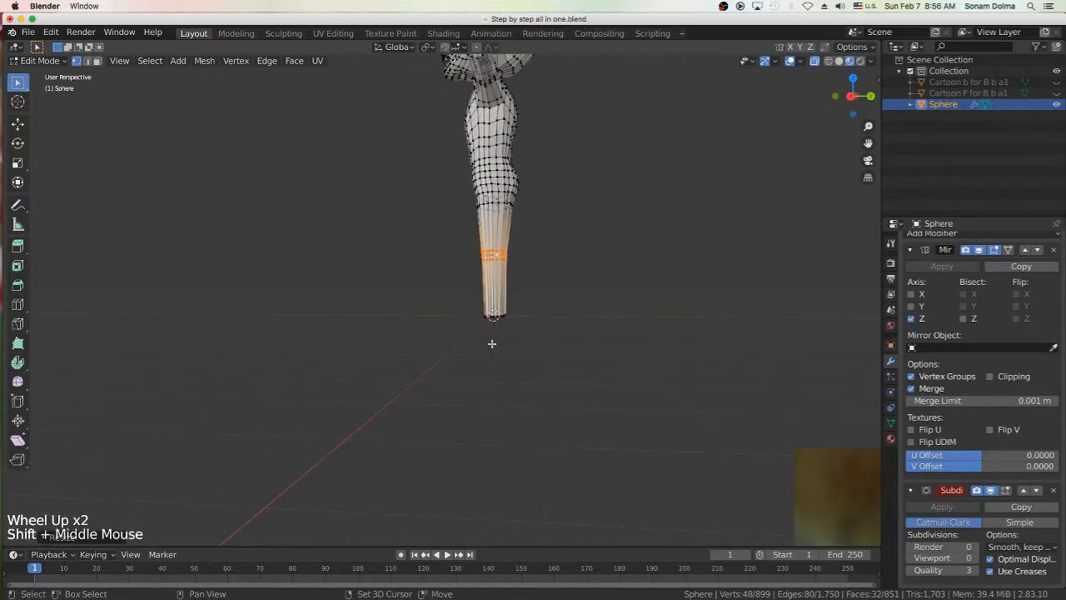
pyautogui.scroll(6, 460, 384)
pyautogui.keyDown('shift'); pyautogui.moveTo(461, 383); pyautogui.dragTo(394, 415, button='middle'); pyautogui.keyUp('shift')
pyautogui.click(528, 375)
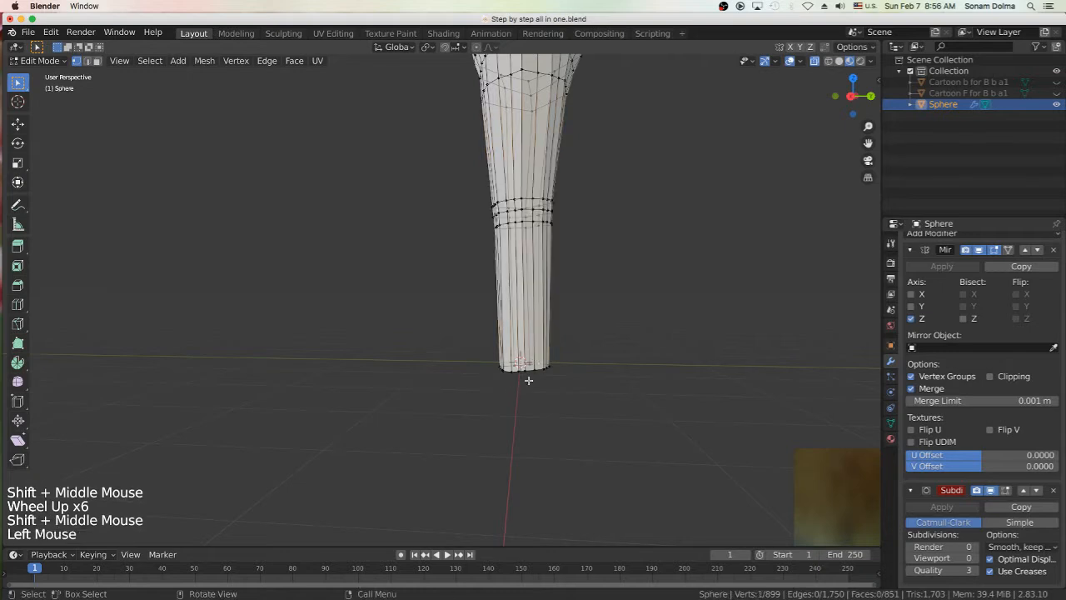
pyautogui.scroll(-4, 486, 357)
pyautogui.scroll(-3, 486, 357)
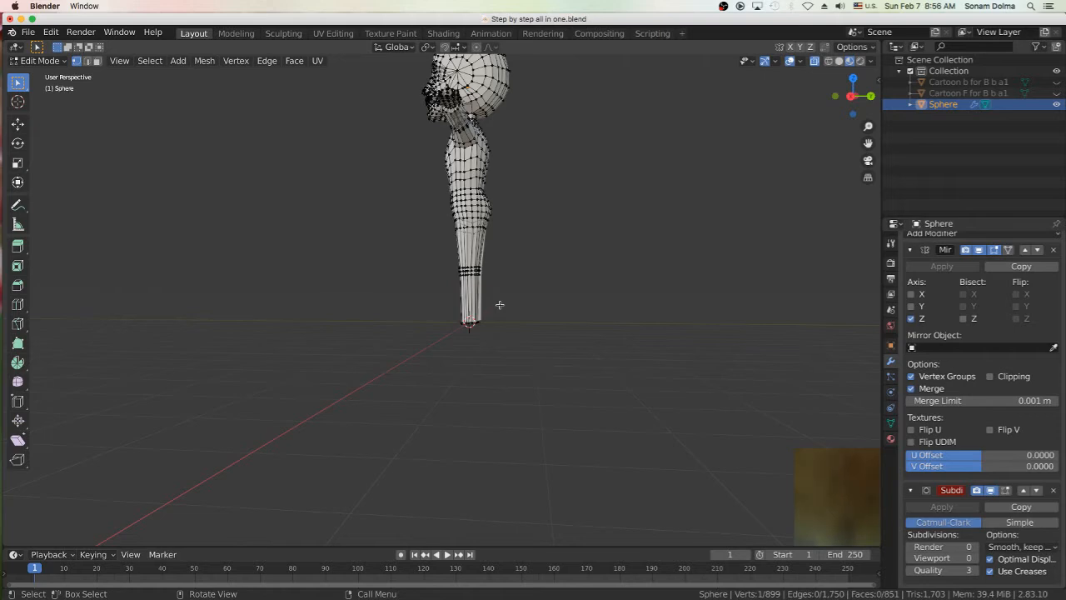
pyautogui.click(492, 314)
pyautogui.moveTo(507, 340); pyautogui.dragTo(436, 333, button='middle')
pyautogui.scroll(5, 375, 299)
pyautogui.moveTo(334, 357); pyautogui.dragTo(337, 300, button='middle')
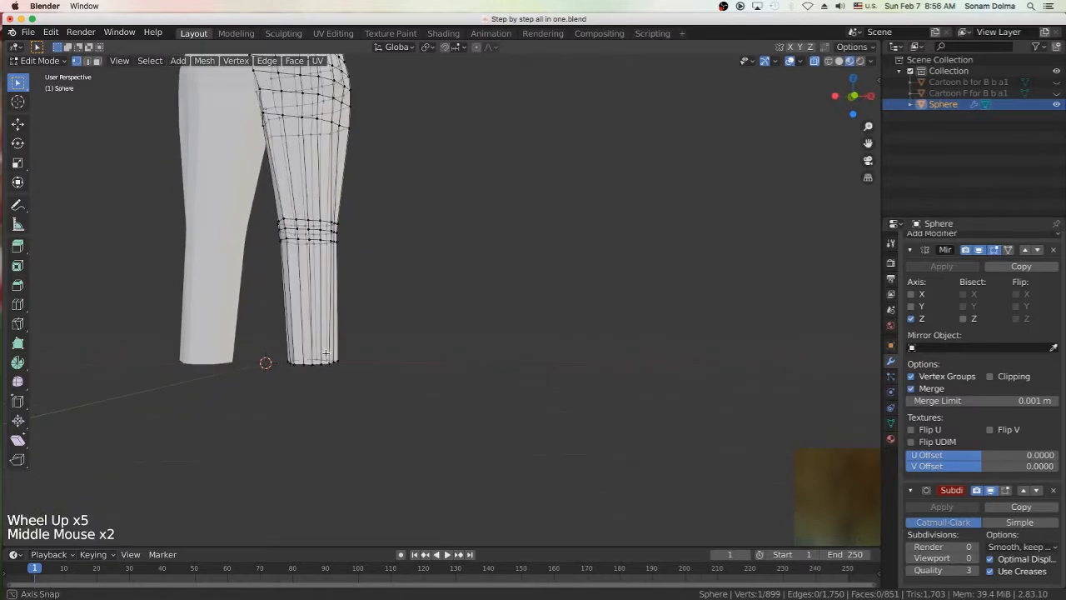
# Select the whole body mesh and raise it along Z by about 0.5 m to leave room below the legs.
pyautogui.scroll(-6, 336, 300)
pyautogui.scroll(-2, 407, 286)
pyautogui.moveTo(408, 286); pyautogui.dragTo(493, 297, button='middle')
pyautogui.press('a')
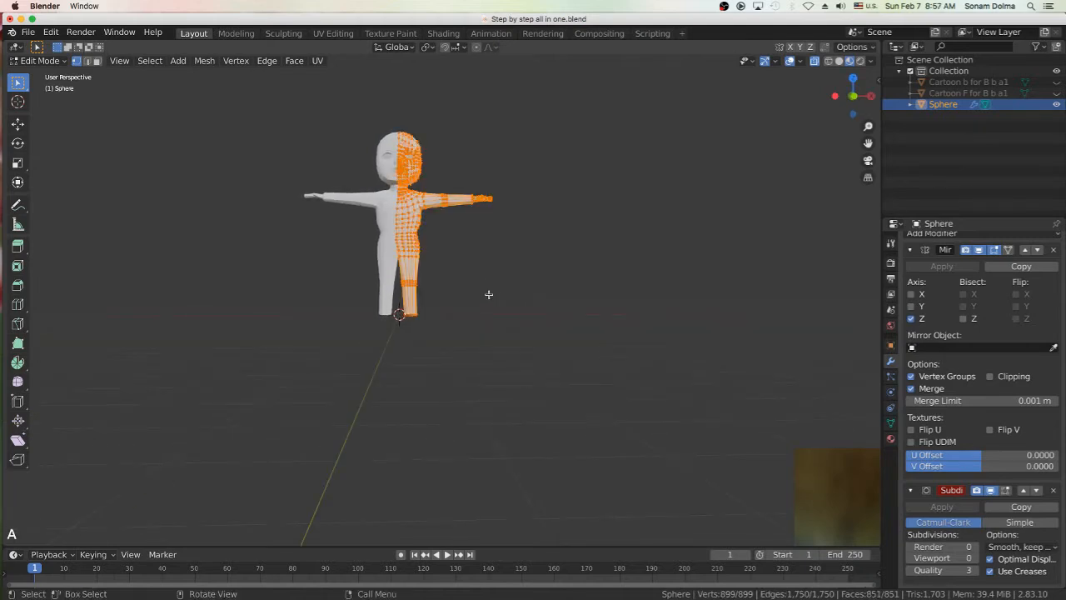
pyautogui.press('g')
pyautogui.press('z')
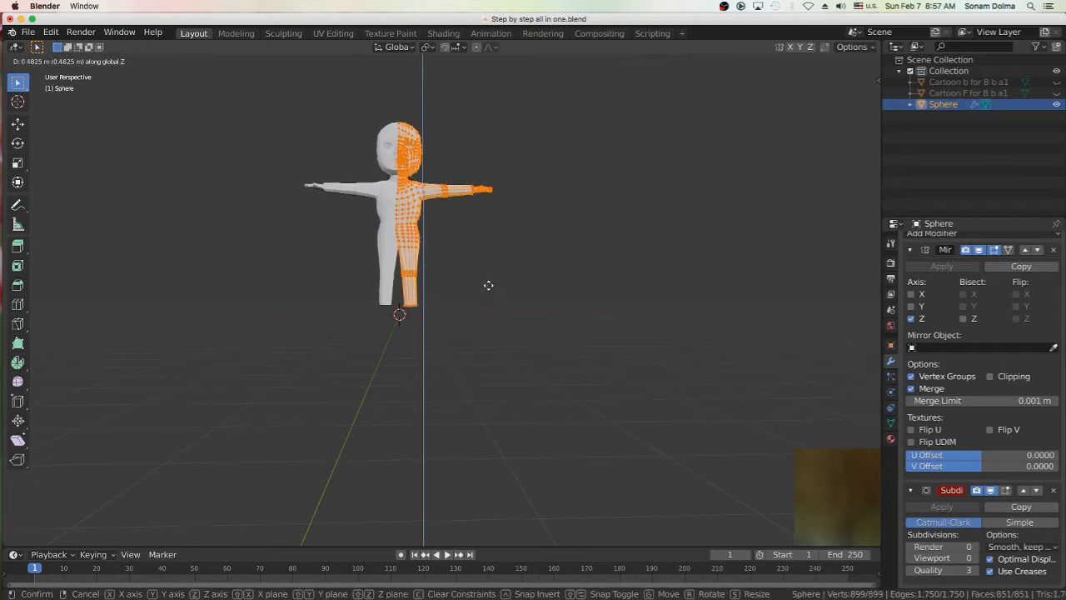
pyautogui.click(489, 287)
pyautogui.scroll(4, 504, 328)
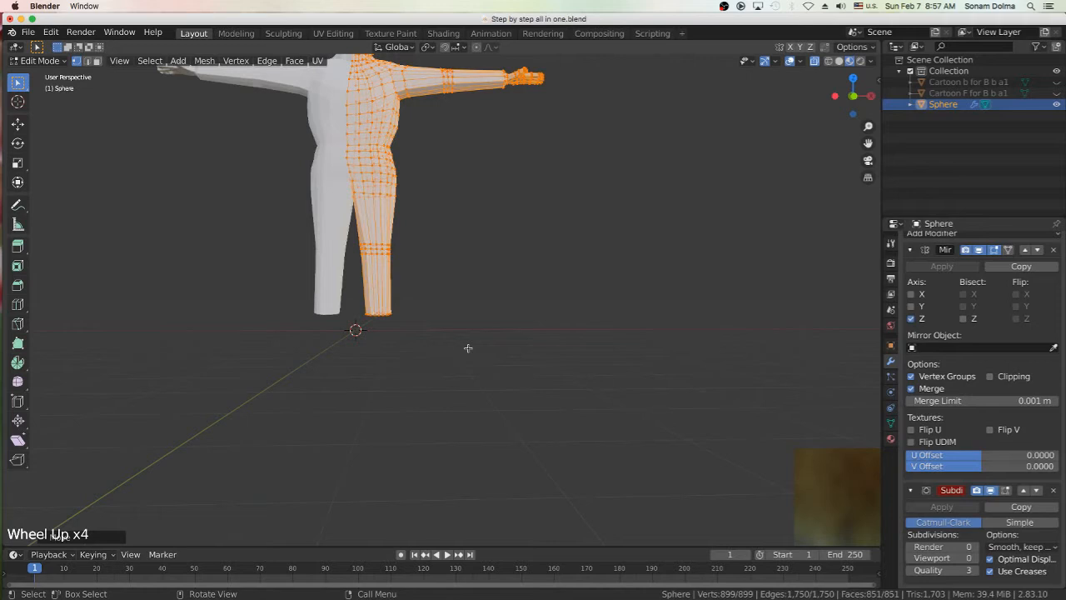
# Select the open edge loop at the bottom of the leg and extrude it down along Z by about 0.4 m.
pyautogui.moveTo(480, 352); pyautogui.dragTo(448, 330, button='middle')
pyautogui.scroll(4, 447, 329)
pyautogui.click(304, 334)
pyautogui.scroll(-3, 304, 334)
pyautogui.press('c')
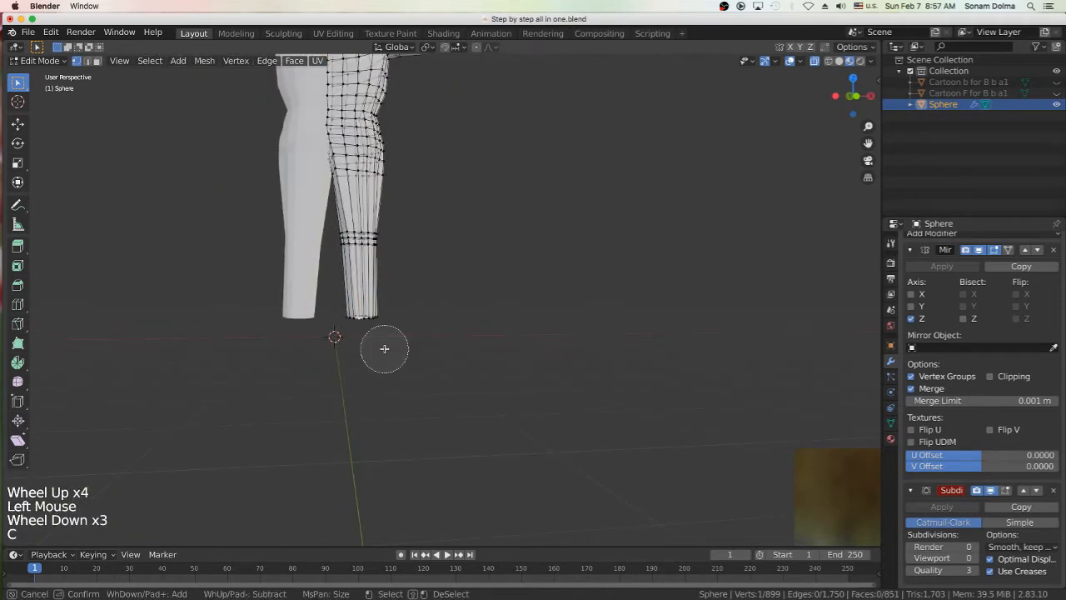
pyautogui.click(361, 331)
pyautogui.press('Escape')
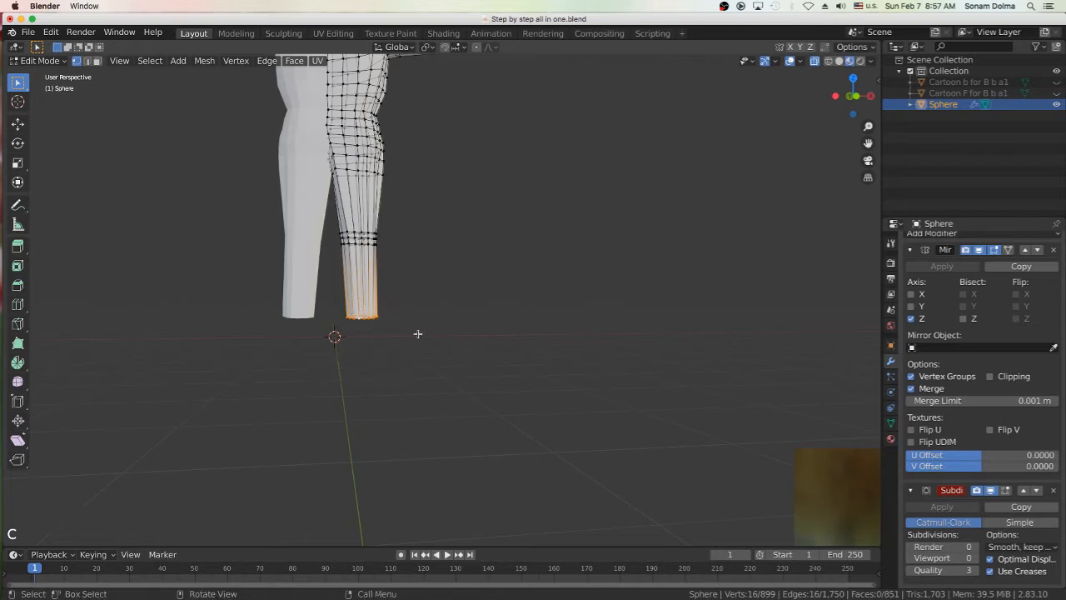
pyautogui.press('e')
pyautogui.rightClick(409, 334)
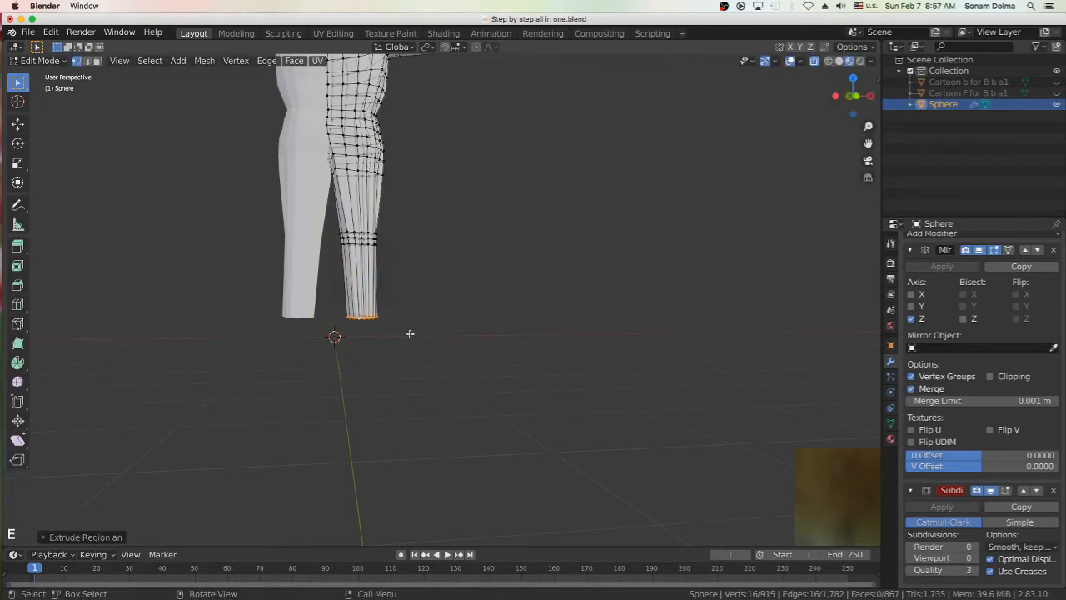
pyautogui.press('g')
pyautogui.press('z')
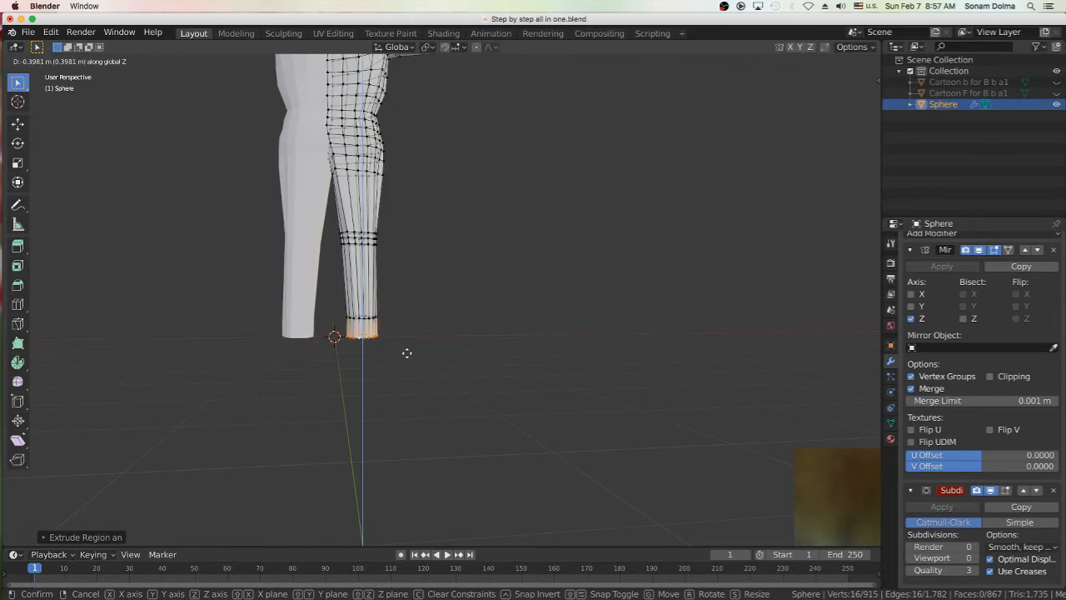
pyautogui.click(408, 353)
# Nudge the leg's bottom edge loop down along Z by about 0.01 m and fine-tune its position from the front.
pyautogui.moveTo(533, 355); pyautogui.dragTo(542, 378, button='middle')
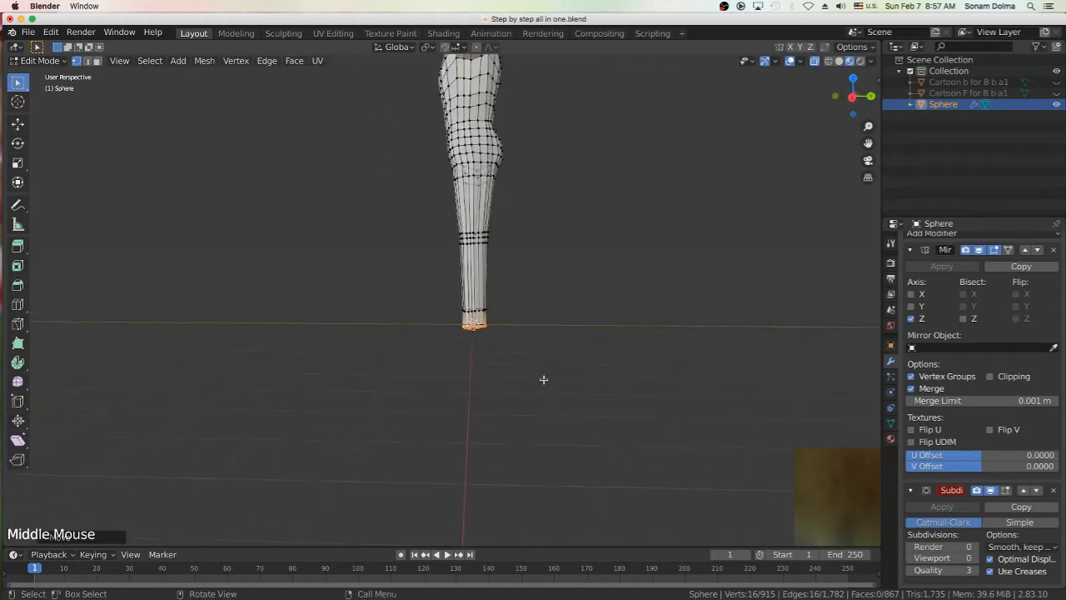
pyautogui.scroll(5, 566, 374)
pyautogui.scroll(2, 546, 366)
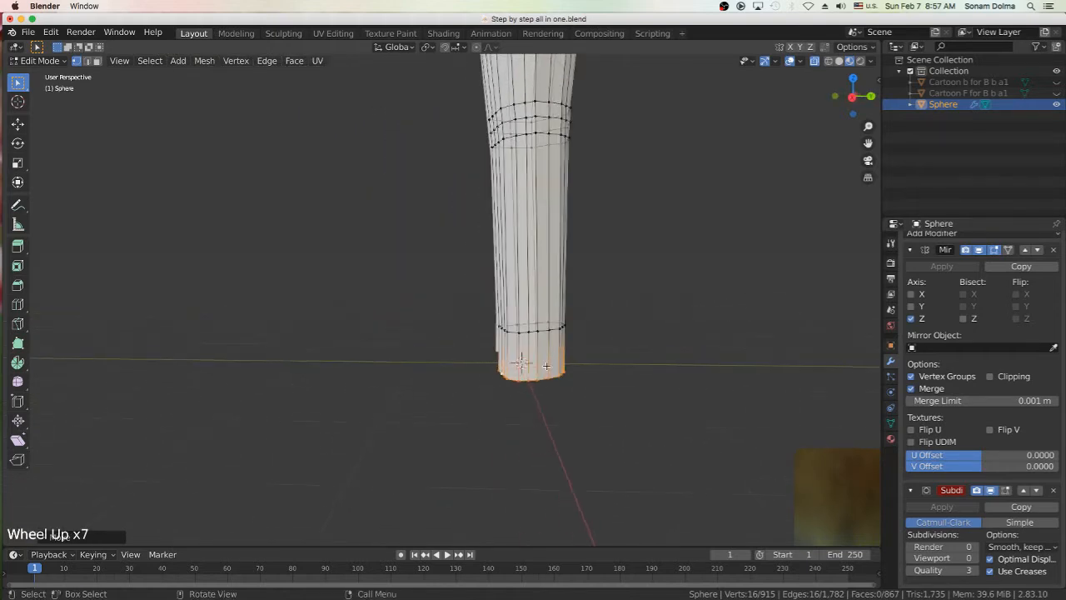
pyautogui.press('g')
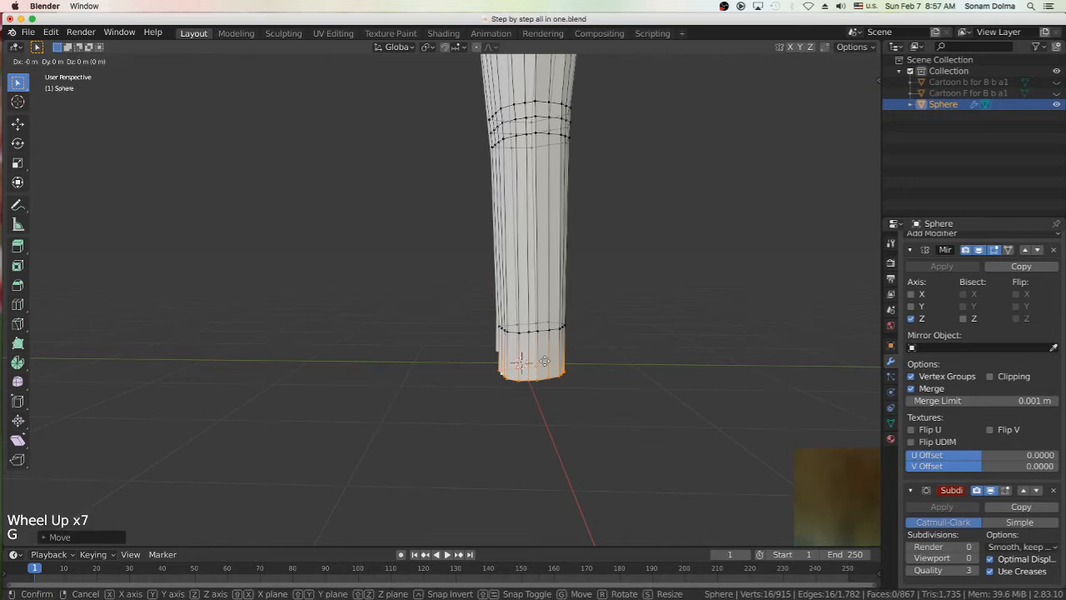
pyautogui.press('z')
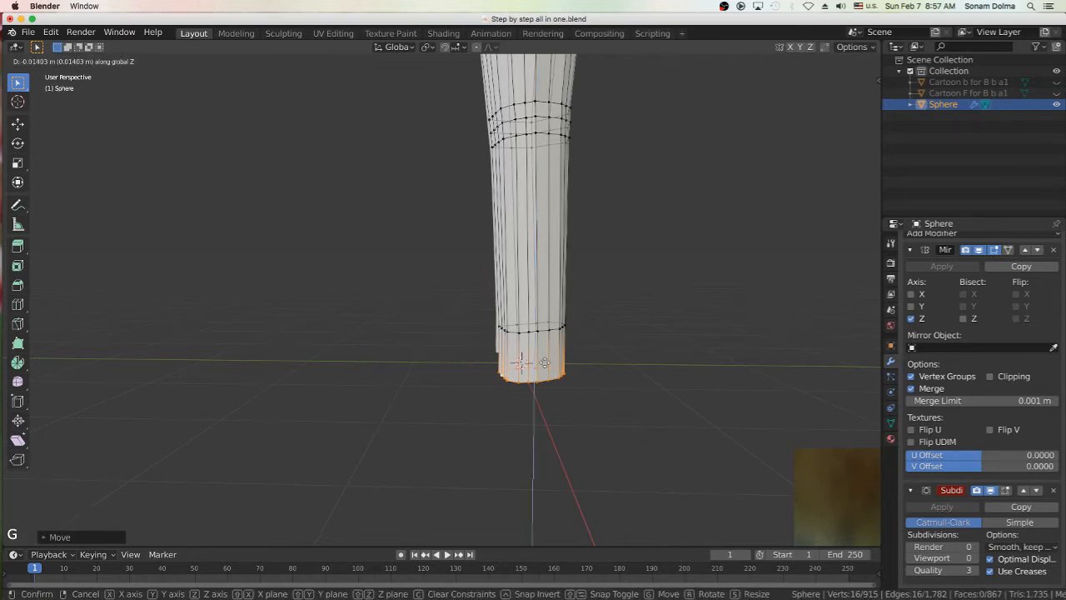
pyautogui.click(544, 363)
pyautogui.moveTo(579, 398); pyautogui.dragTo(675, 385, button='middle')
pyautogui.scroll(-2, 354, 390)
pyautogui.moveTo(373, 390); pyautogui.dragTo(361, 364, button='middle')
pyautogui.scroll(-4, 304, 372)
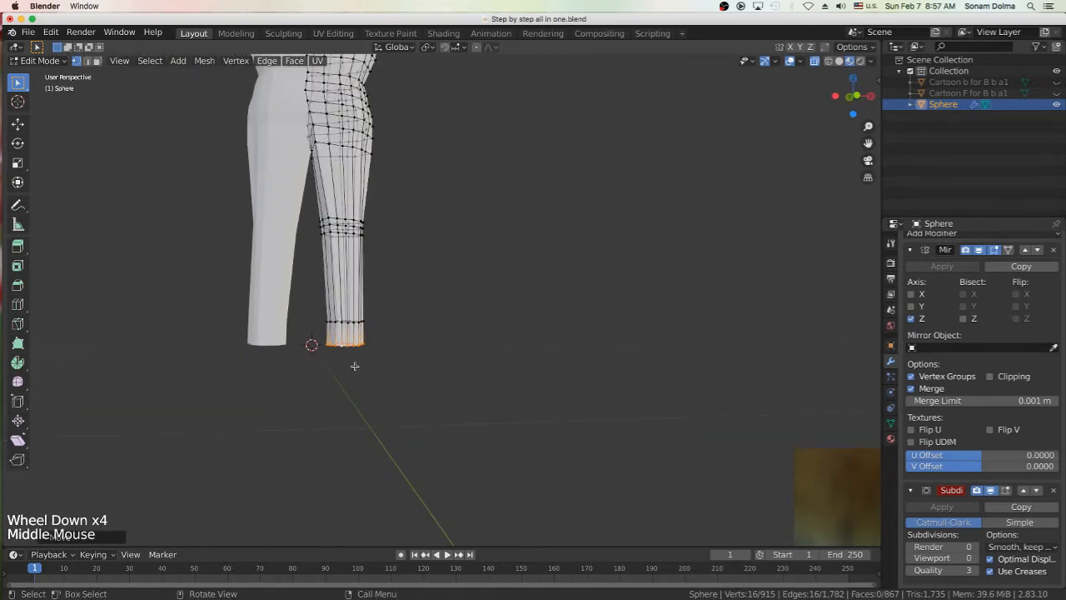
pyautogui.press('g')
pyautogui.click(357, 366)
# Turn off X-ray and select the eight front faces of the lowest ring around the ankle.
pyautogui.moveTo(386, 373); pyautogui.dragTo(381, 369, button='middle')
pyautogui.click(372, 353)
pyautogui.scroll(4, 369, 353)
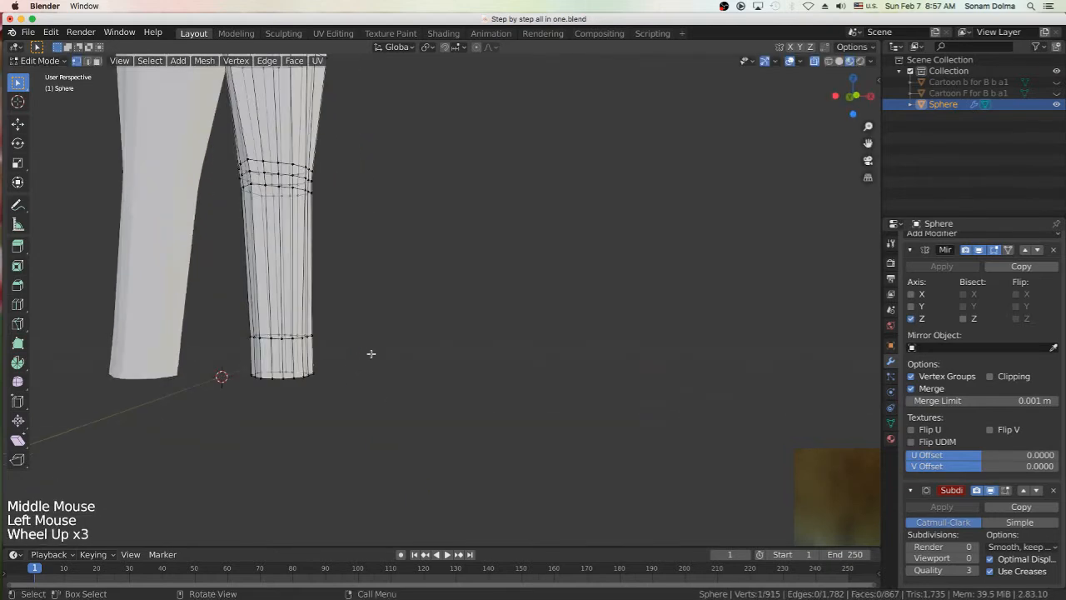
pyautogui.click(814, 61)
pyautogui.moveTo(315, 408); pyautogui.dragTo(334, 407, button='middle')
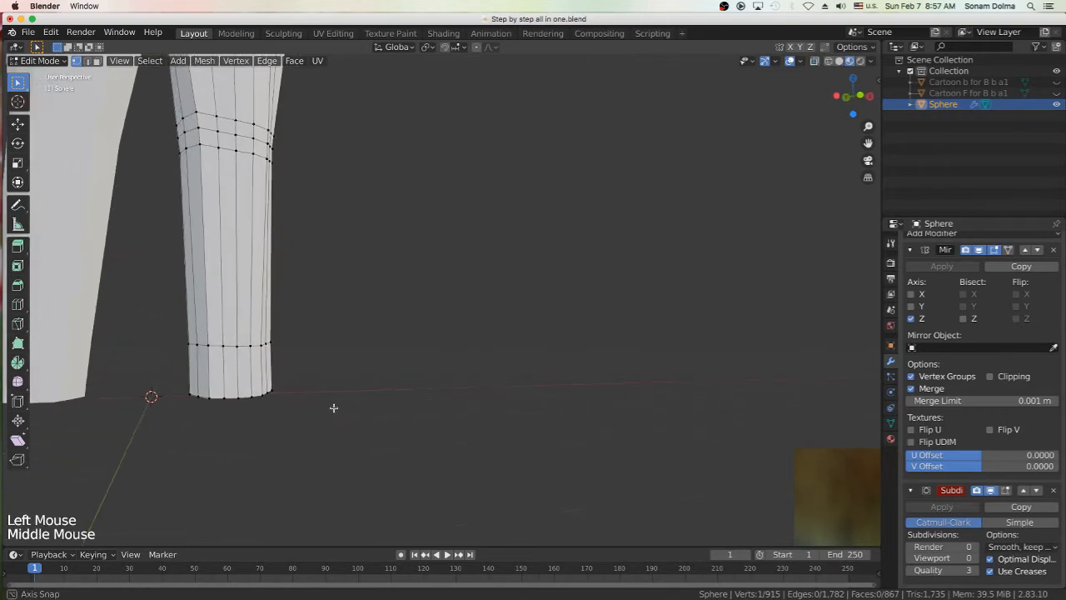
pyautogui.click(272, 379)
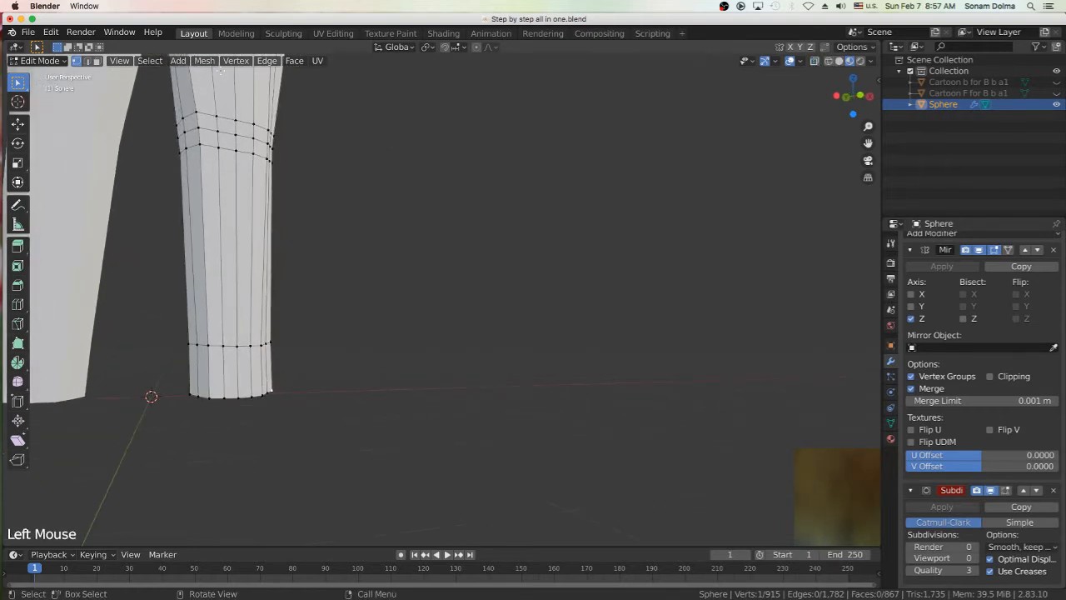
pyautogui.click(246, 383)
pyautogui.keyDown('shift'); pyautogui.click(261, 375); pyautogui.keyUp('shift')
pyautogui.keyDown('shift'); pyautogui.click(265, 375); pyautogui.keyUp('shift')
pyautogui.keyDown('shift'); pyautogui.click(228, 366); pyautogui.keyUp('shift')
pyautogui.keyDown('shift'); pyautogui.click(217, 368); pyautogui.keyUp('shift')
pyautogui.keyDown('shift'); pyautogui.click(205, 368); pyautogui.keyUp('shift')
pyautogui.keyDown('shift'); pyautogui.click(196, 369); pyautogui.keyUp('shift')
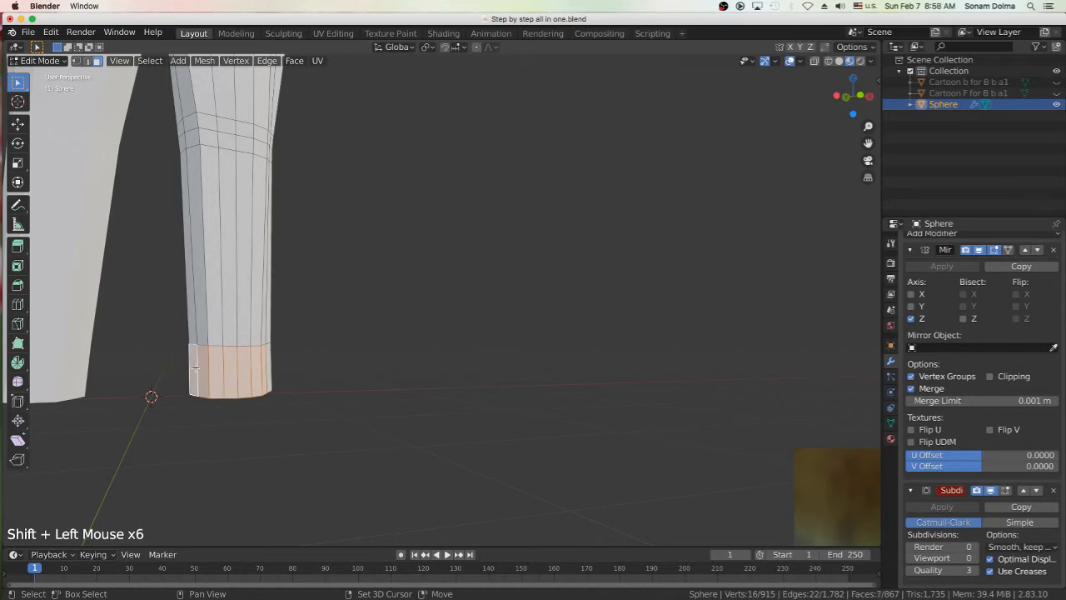
pyautogui.scroll(-4, 305, 351)
pyautogui.moveTo(305, 351); pyautogui.dragTo(333, 341, button='middle')
pyautogui.keyDown('shift'); pyautogui.click(455, 320); pyautogui.keyUp('shift')
# Extrude the selected ankle faces forward to form the block of the foot.
pyautogui.moveTo(455, 320)
pyautogui.mouseDown(button='middle')
pyautogui.moveTo(447, 325)
pyautogui.moveTo(475, 320)
pyautogui.mouseUp(button='middle')
pyautogui.scroll(1, 512, 381)
pyautogui.scroll(5, 512, 380)
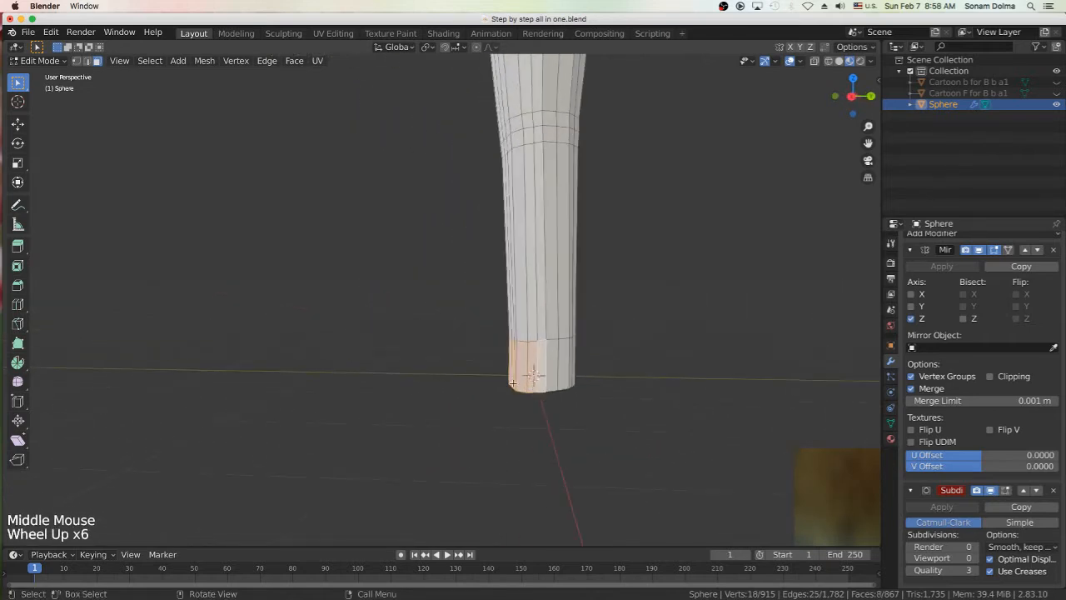
pyautogui.scroll(-2, 554, 395)
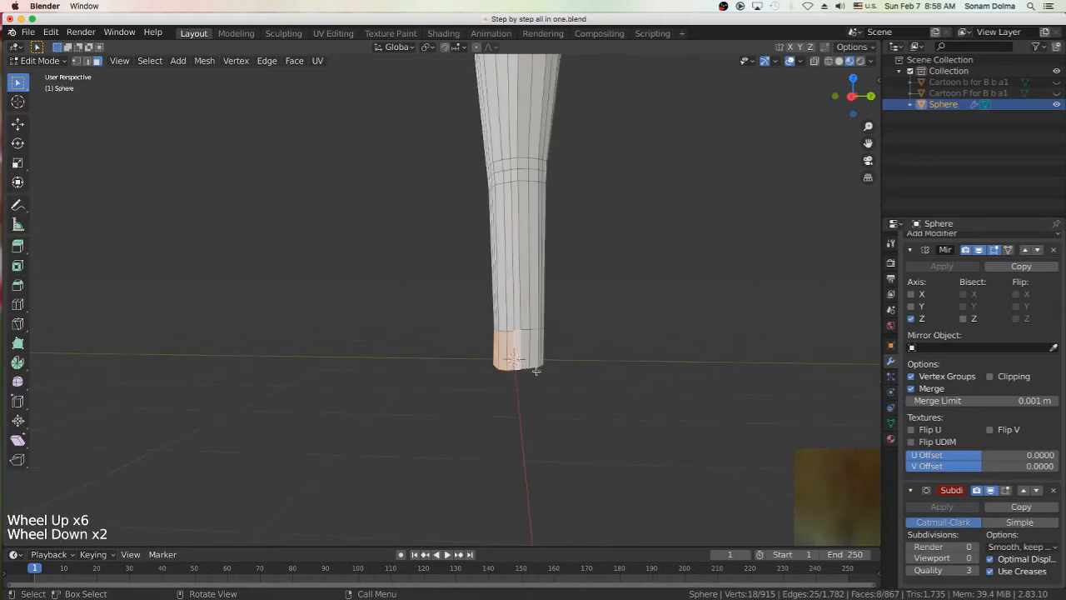
pyautogui.scroll(-2, 535, 370)
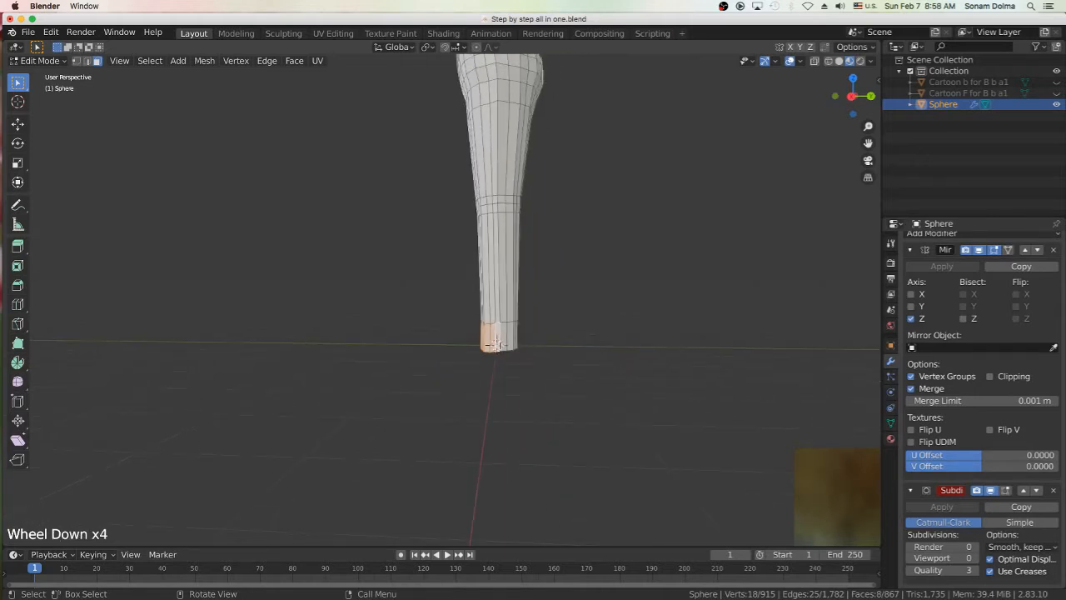
pyautogui.press('e')
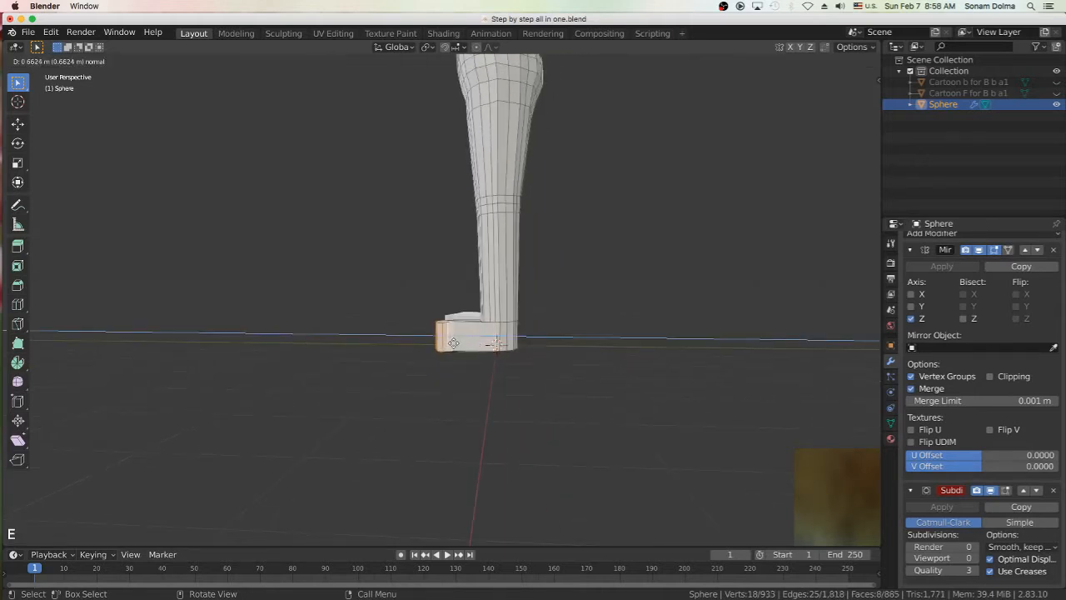
pyautogui.click(496, 343)
pyautogui.moveTo(367, 359); pyautogui.dragTo(512, 387, button='middle')
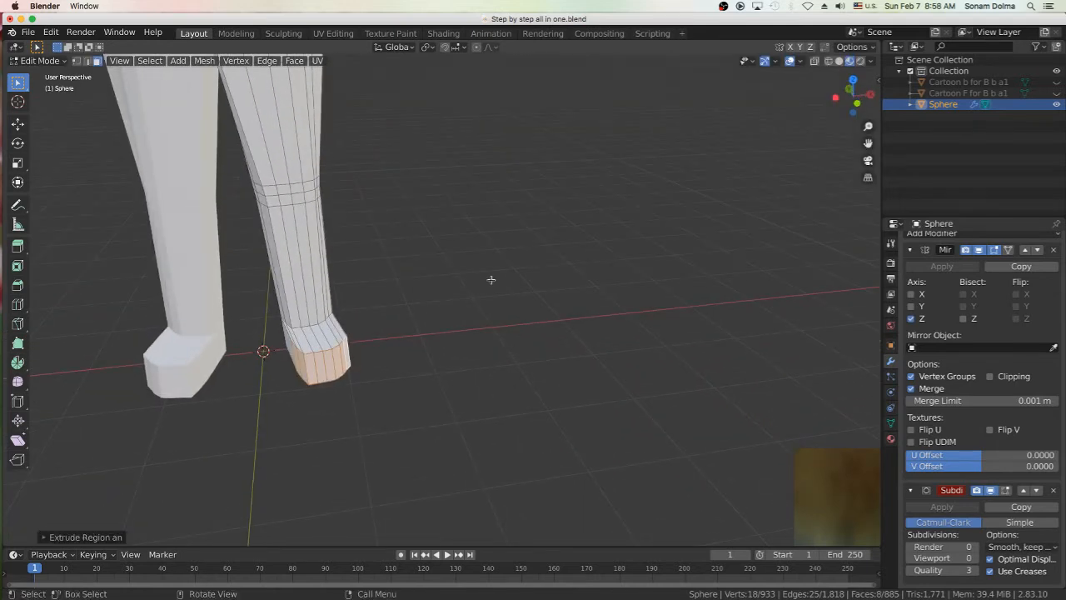
# Rotate the foot's front faces slightly and adjust their position while checking from above.
pyautogui.press('KP_7')
pyautogui.scroll(-3, 458, 295)
pyautogui.moveTo(397, 308); pyautogui.dragTo(410, 296, button='middle')
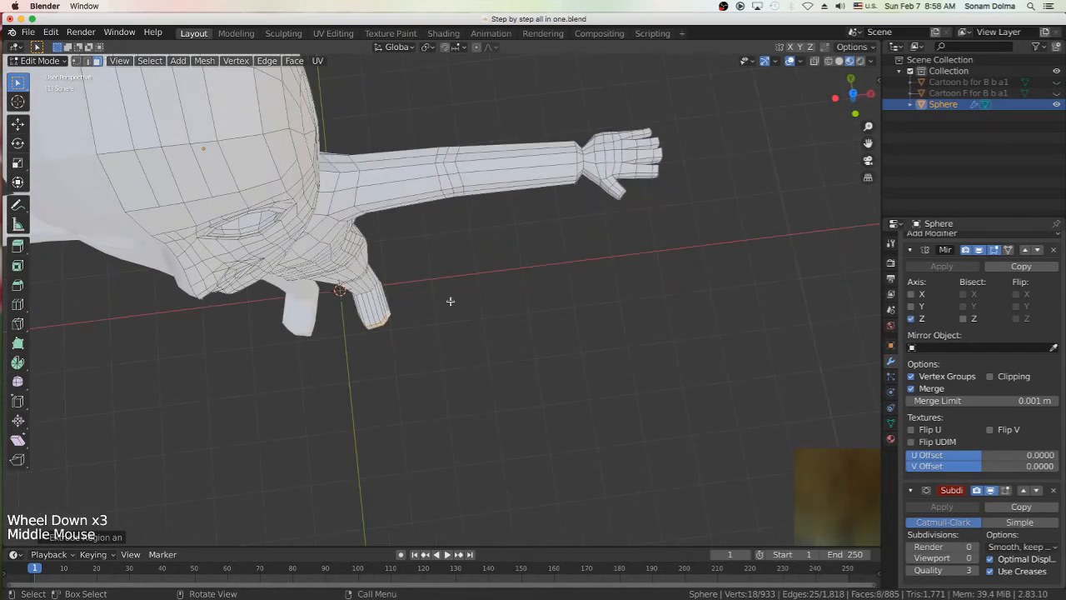
pyautogui.press('r')
pyautogui.click(439, 310)
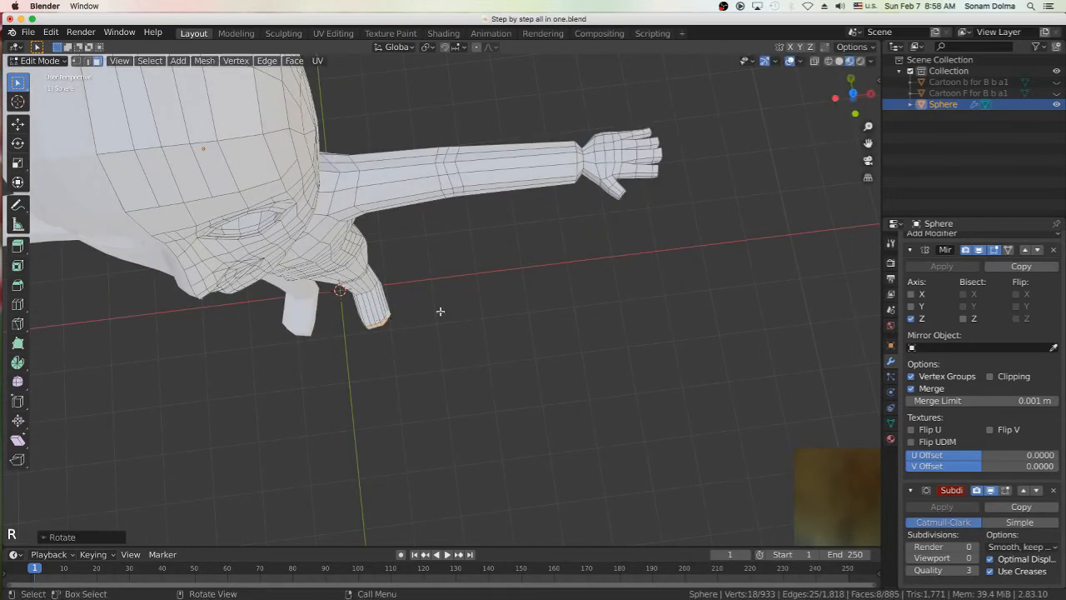
pyautogui.press('g')
pyautogui.click(438, 315)
# Scale the foot's front faces and fine-tune their position from the side.
pyautogui.moveTo(438, 315); pyautogui.dragTo(442, 200, button='middle')
pyautogui.scroll(3, 401, 310)
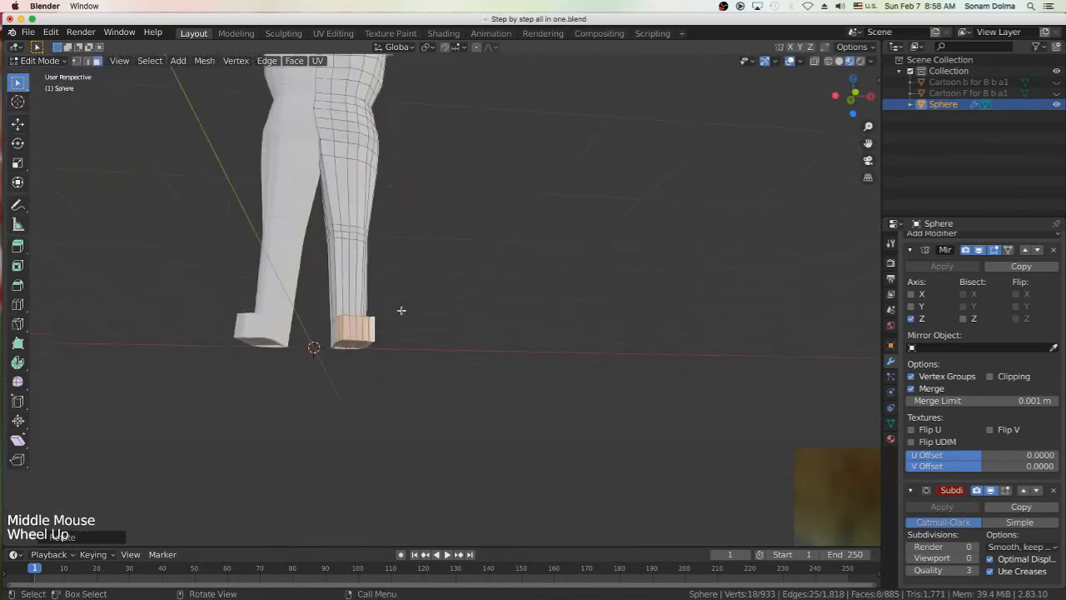
pyautogui.scroll(1, 400, 309)
pyautogui.moveTo(286, 357); pyautogui.dragTo(315, 339, button='middle')
pyautogui.press('s')
pyautogui.click(565, 388)
pyautogui.moveTo(490, 339); pyautogui.dragTo(488, 304, button='middle')
pyautogui.scroll(-8, 489, 335)
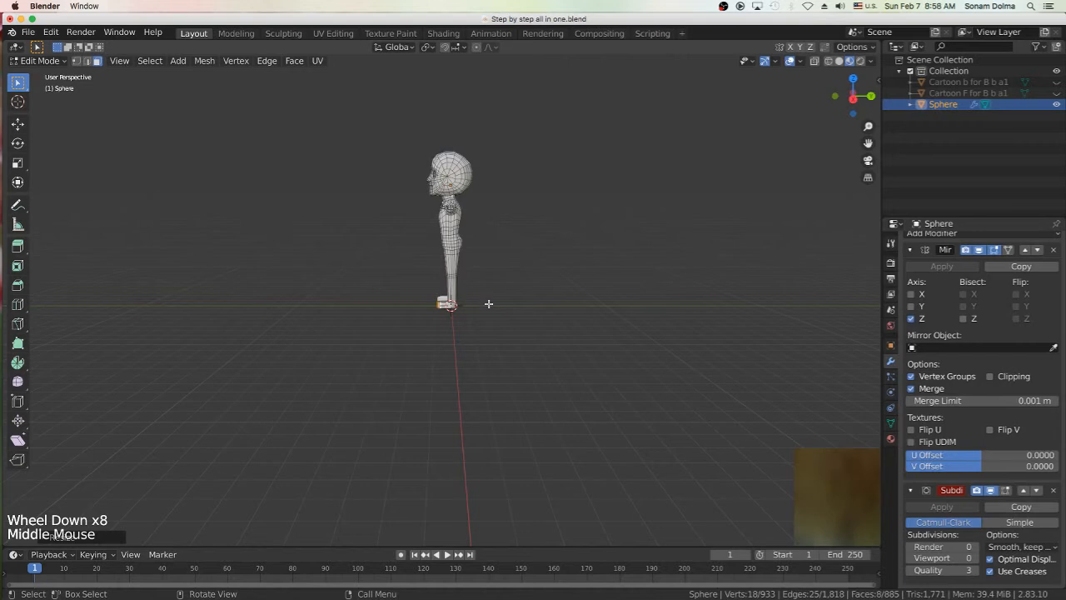
pyautogui.press('g')
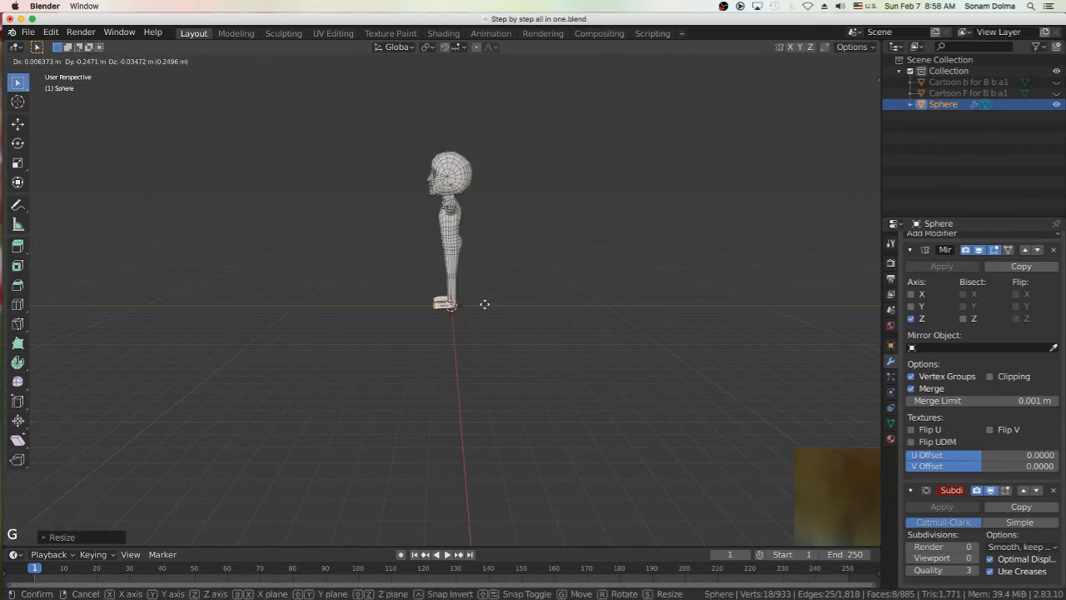
pyautogui.click(489, 304)
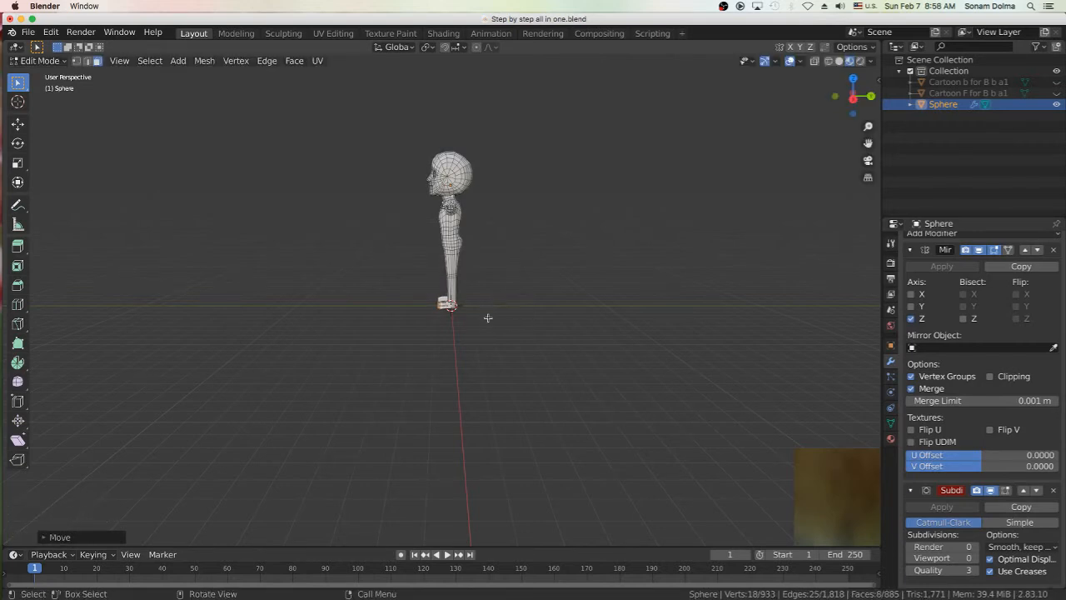
# Add two centred loop cuts across the foot between the ankle and the toe end.
pyautogui.scroll(10, 488, 313)
pyautogui.moveTo(487, 326); pyautogui.dragTo(595, 340, button='middle')
pyautogui.moveTo(360, 344); pyautogui.dragTo(439, 372, button='middle')
pyautogui.click(450, 361)
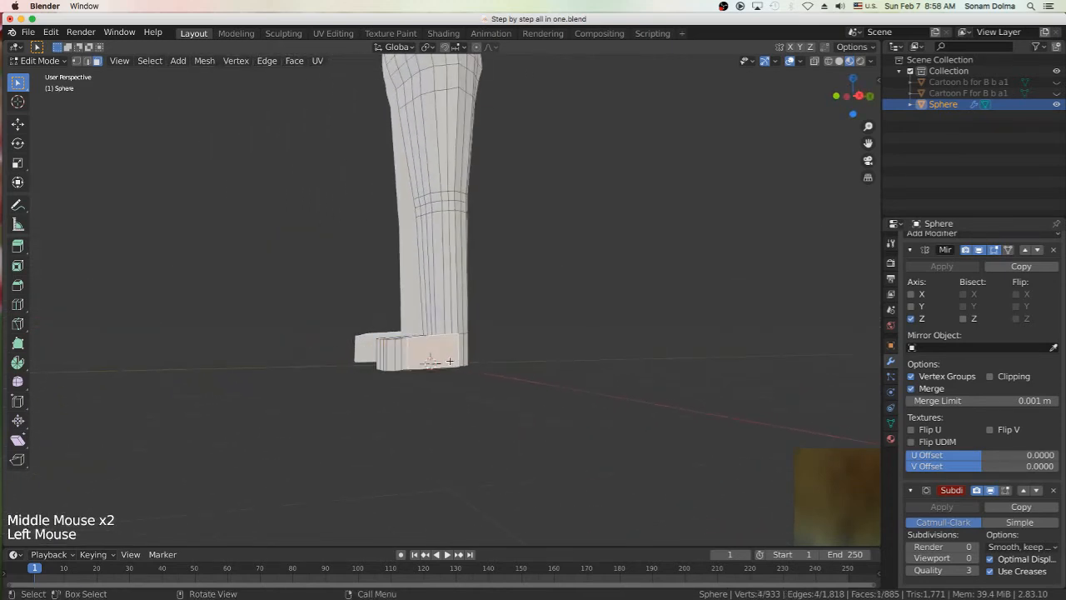
pyautogui.hotkey('ctrl', 'r')
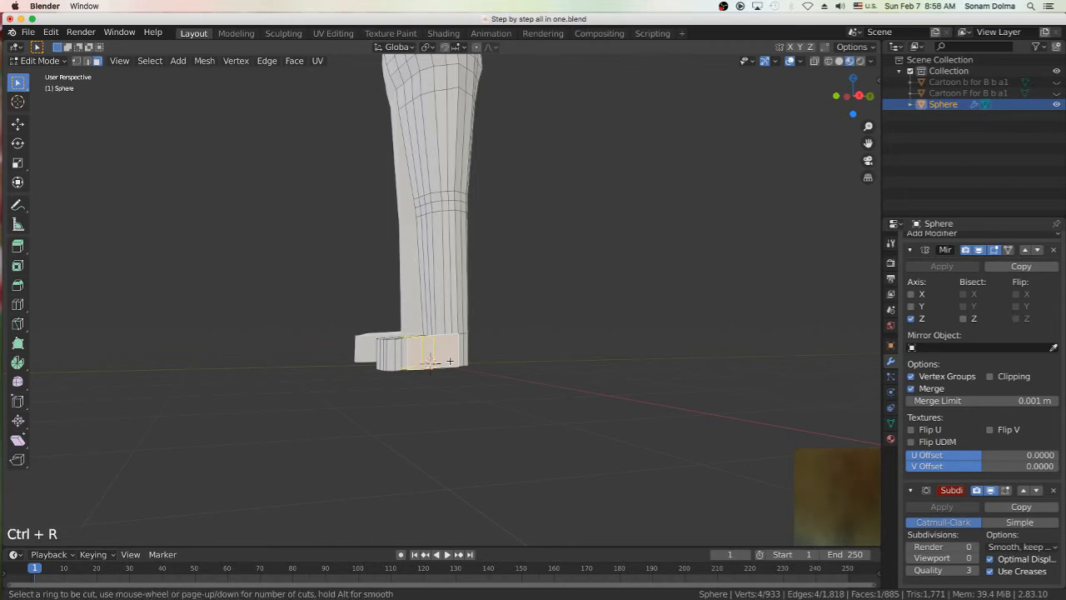
pyautogui.scroll(1, 450, 360)
pyautogui.click(450, 360)
pyautogui.rightClick(450, 361)
pyautogui.scroll(7, 448, 383)
pyautogui.moveTo(437, 408); pyautogui.dragTo(250, 389, button='middle')
pyautogui.scroll(-2, 450, 415)
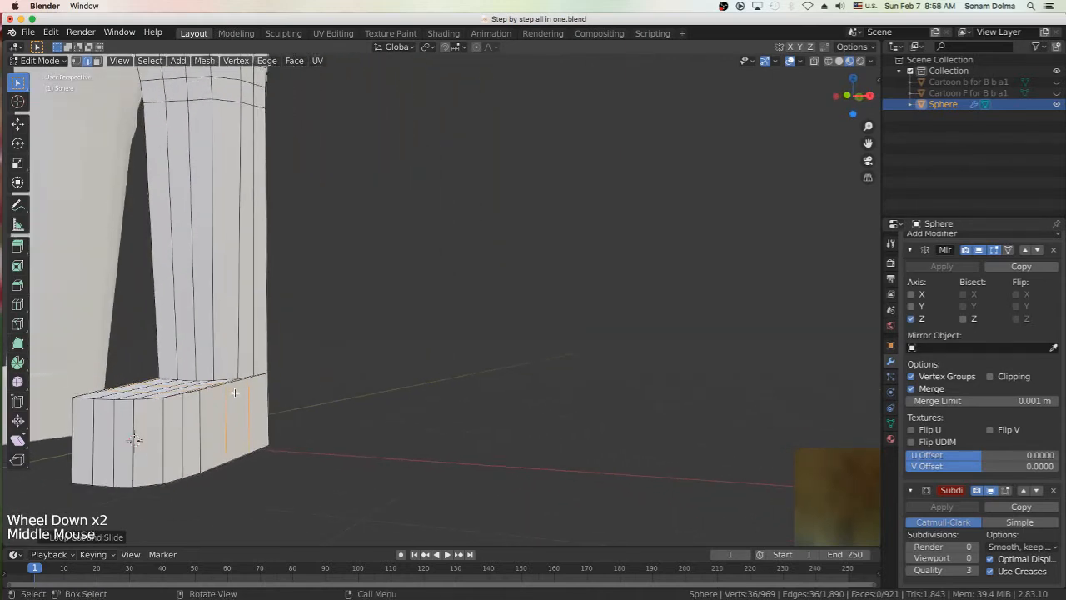
pyautogui.keyDown('shift'); pyautogui.moveTo(133, 440); pyautogui.dragTo(495, 352, button='middle'); pyautogui.keyUp('shift')
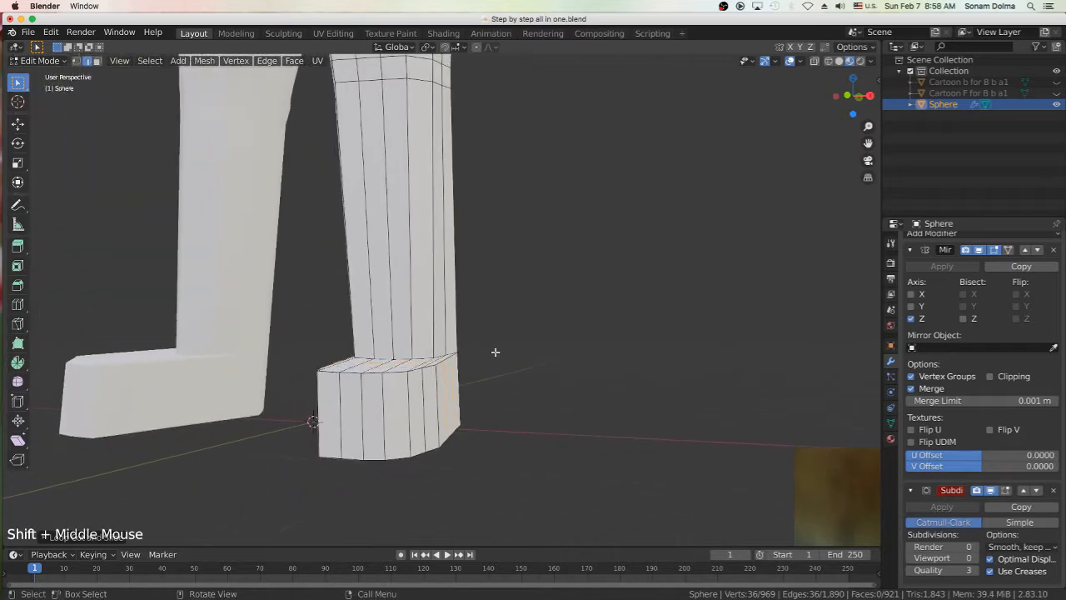
# Select the open edge loop on the underside of the heel and fill it with a single face.
pyautogui.click(790, 62)
pyautogui.moveTo(476, 350); pyautogui.dragTo(614, 385, button='middle')
pyautogui.scroll(-1, 741, 404)
pyautogui.scroll(-1, 666, 367)
pyautogui.click(567, 233)
pyautogui.click(570, 232)
pyautogui.keyDown('alt'); pyautogui.click(570, 233); pyautogui.keyUp('alt')
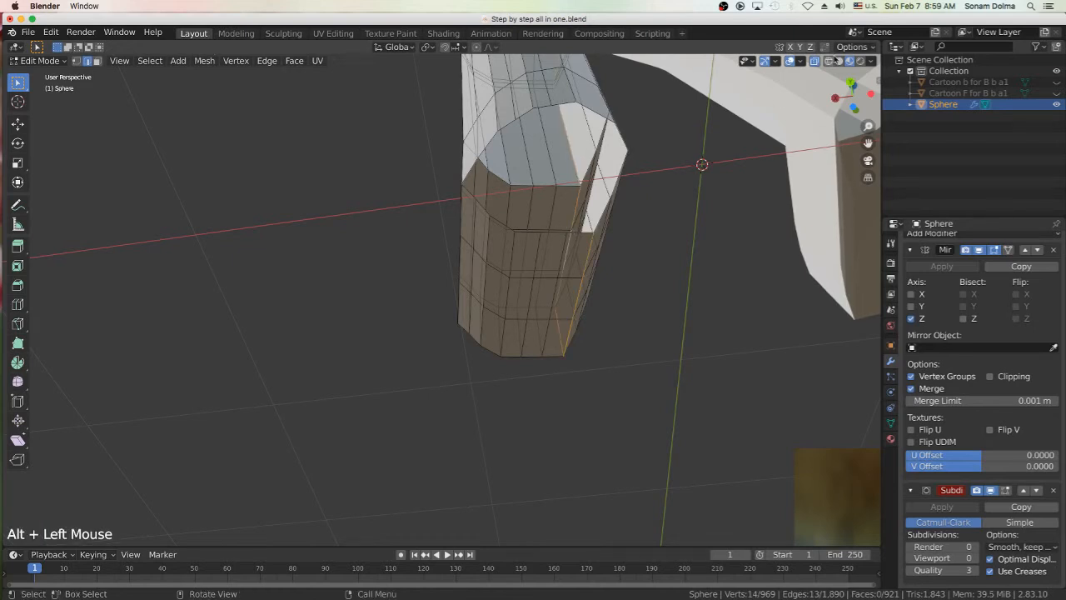
pyautogui.click(815, 61)
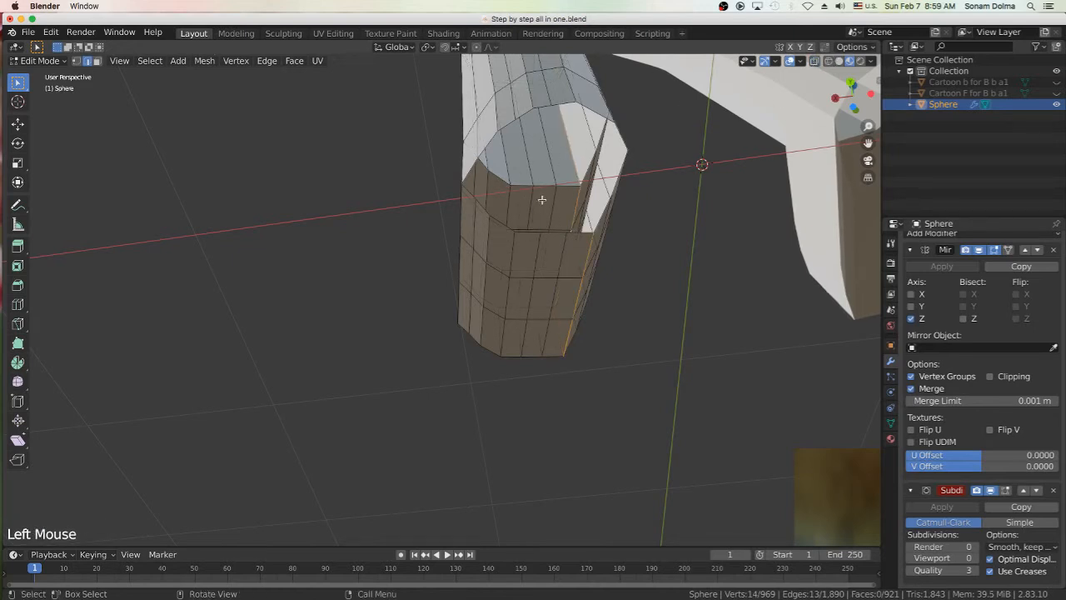
pyautogui.keyDown('alt'); pyautogui.click(562, 101); pyautogui.keyUp('alt')
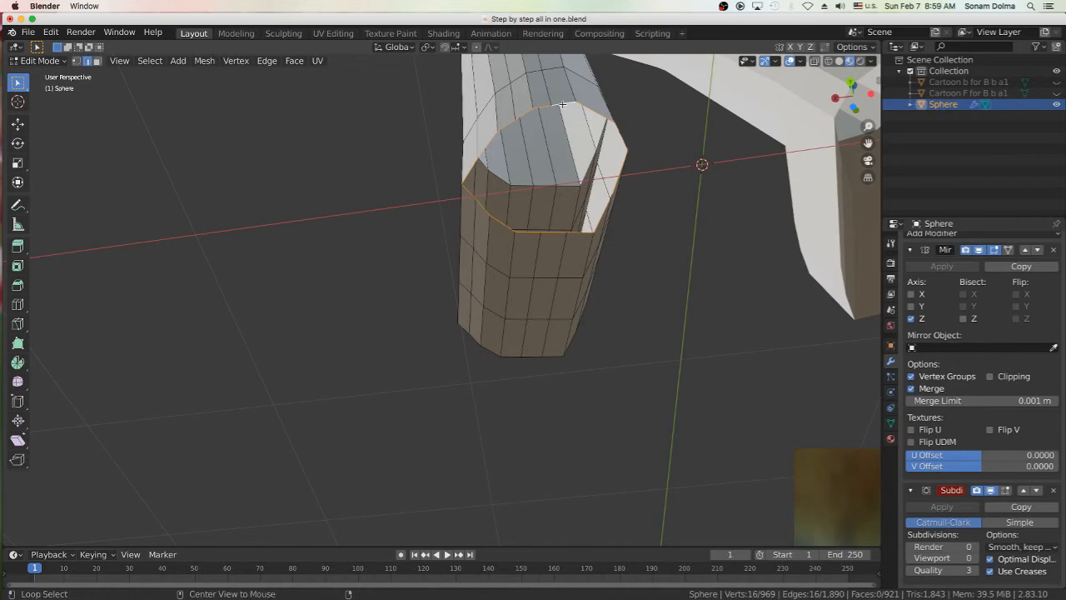
pyautogui.keyDown('alt'); pyautogui.click(563, 104); pyautogui.keyUp('alt')
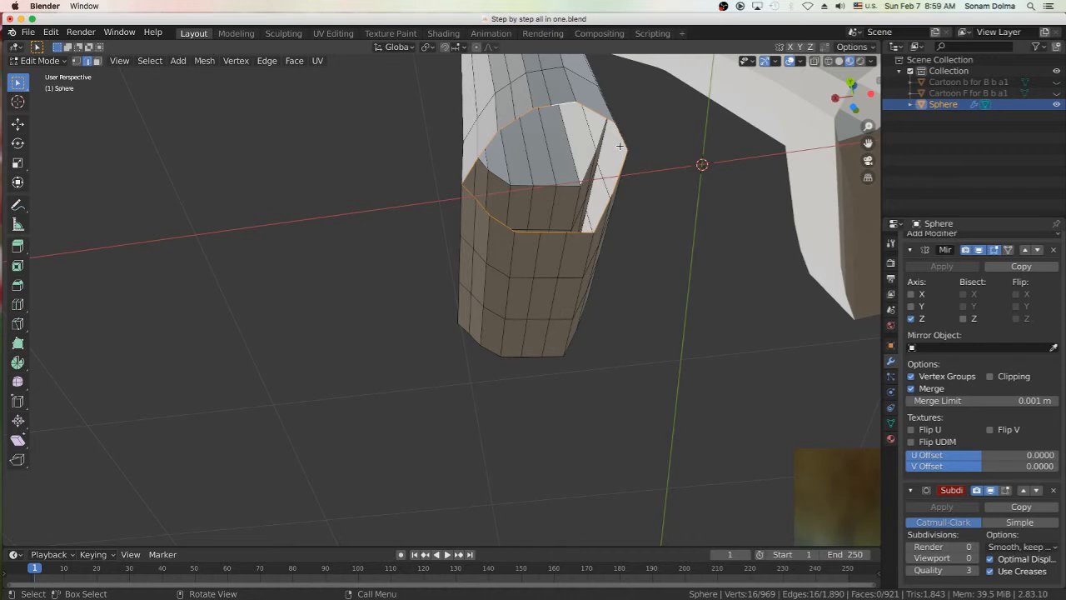
pyautogui.press('f')
# Try knife-cutting the filled sole face lengthwise, linking the heel's back edge to the foot's existing lengthwise edges.
pyautogui.moveTo(557, 177); pyautogui.dragTo(518, 135, button='middle')
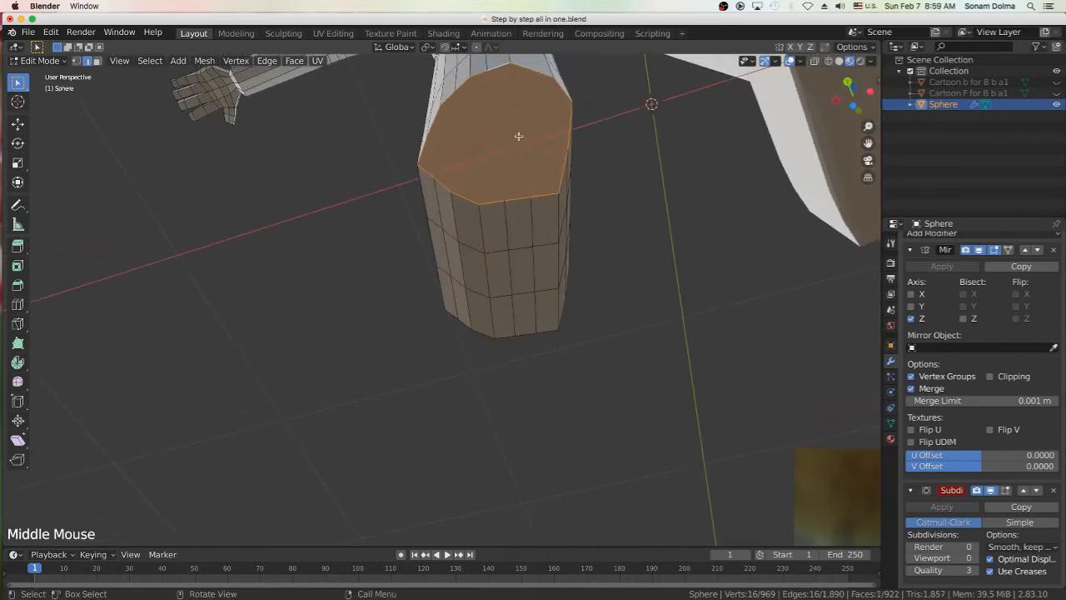
pyautogui.click(505, 71)
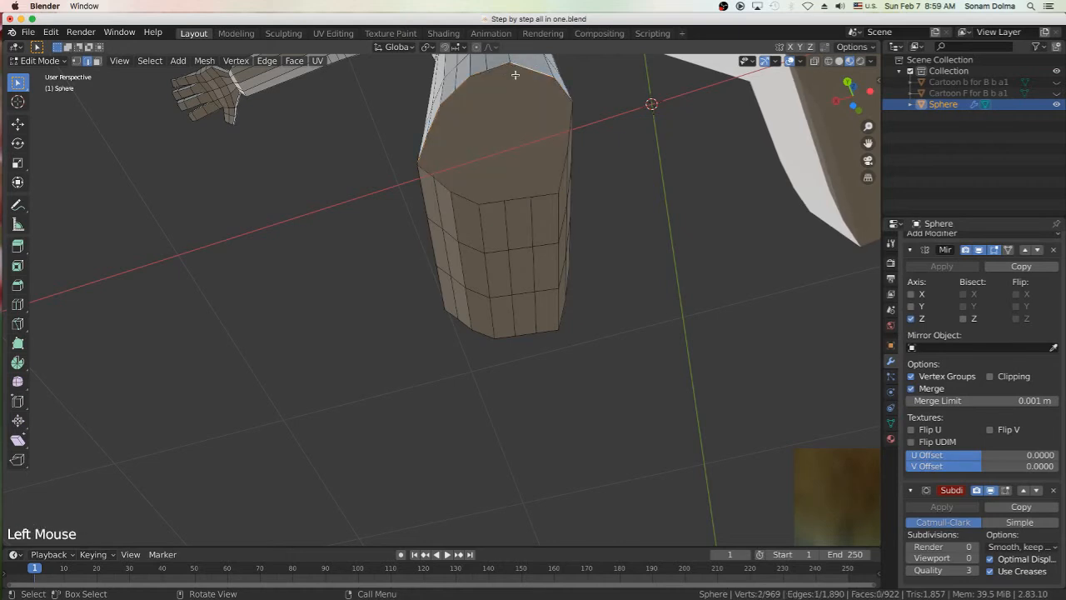
pyautogui.press('k')
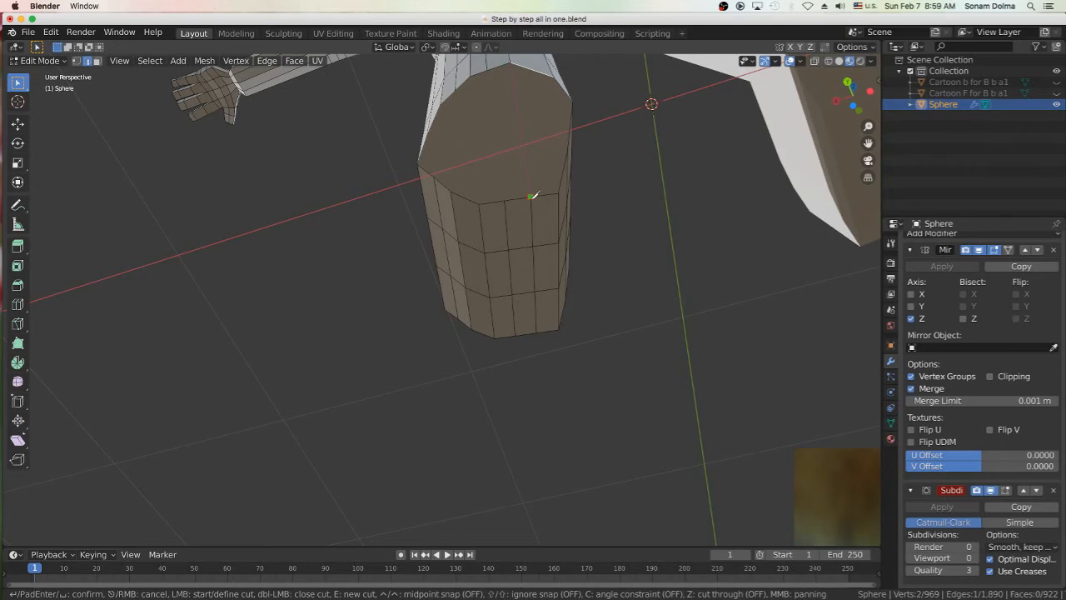
pyautogui.click(503, 200)
pyautogui.click(470, 76)
pyautogui.click(479, 203)
pyautogui.click(451, 191)
pyautogui.click(455, 91)
pyautogui.press('Return')
pyautogui.click(581, 147)
pyautogui.moveTo(567, 144); pyautogui.dragTo(557, 142, button='middle')
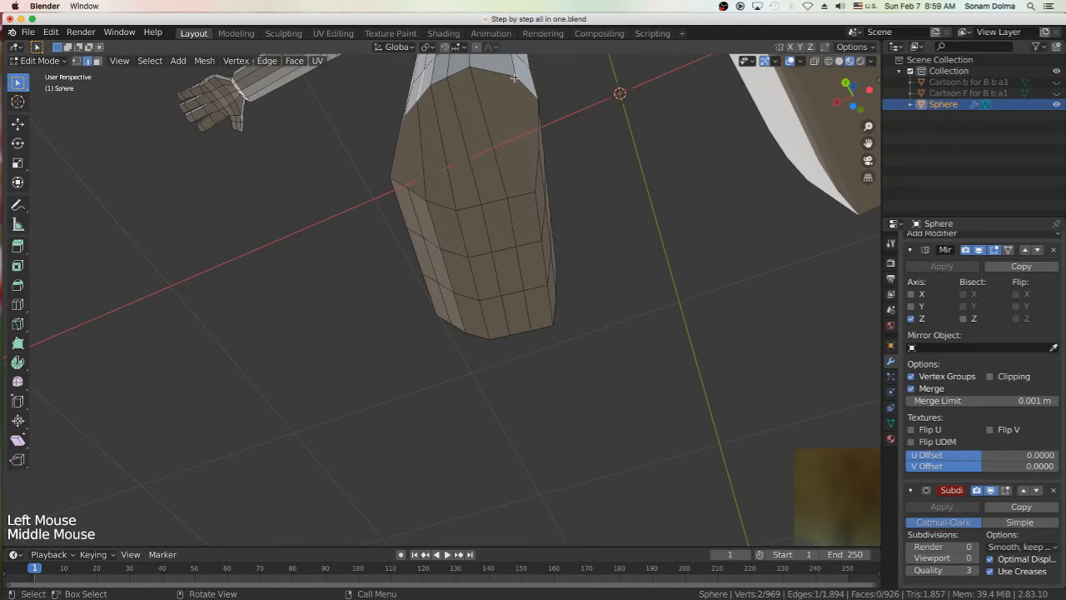
# Try one more lengthwise knife cut along the inner side of the sole, from the heel's back edge to the front corner.
pyautogui.click(515, 78)
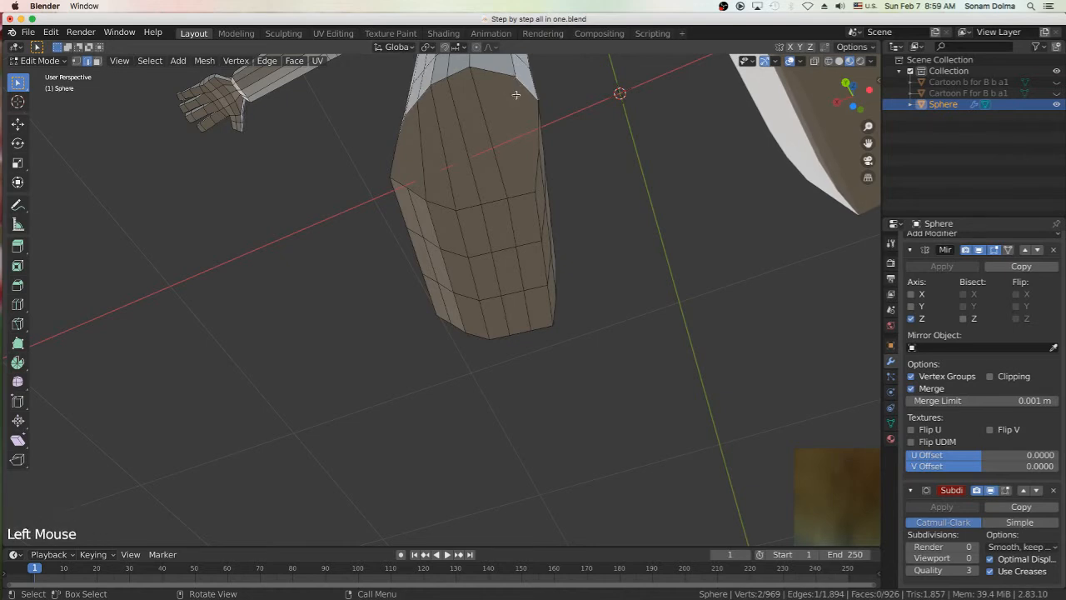
pyautogui.press('k')
pyautogui.click(516, 76)
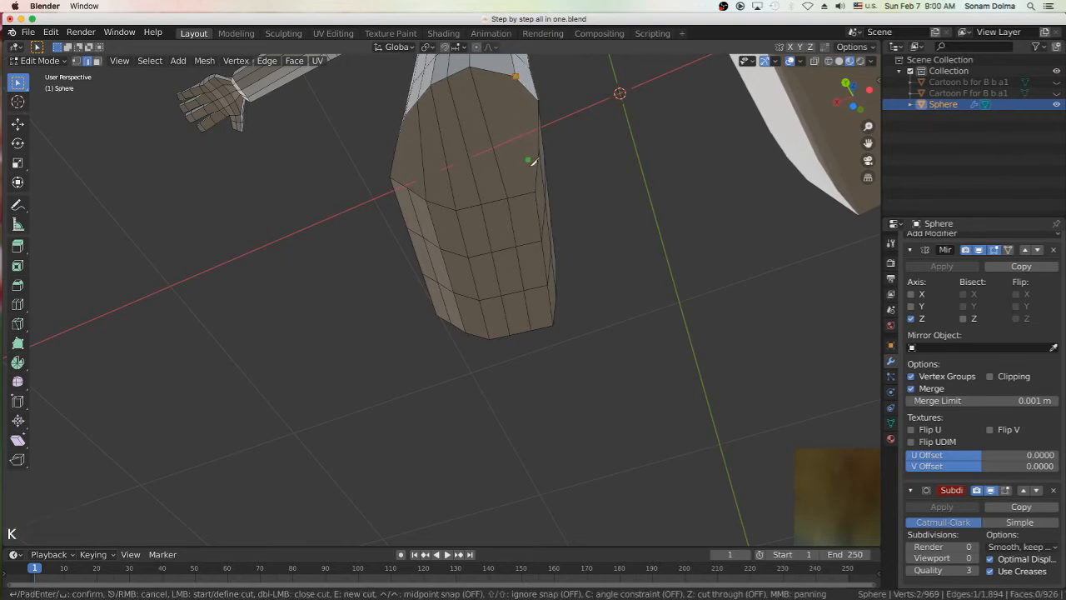
pyautogui.click(536, 193)
pyautogui.click(535, 193)
pyautogui.click(533, 191)
pyautogui.moveTo(524, 188); pyautogui.dragTo(546, 192, button='middle')
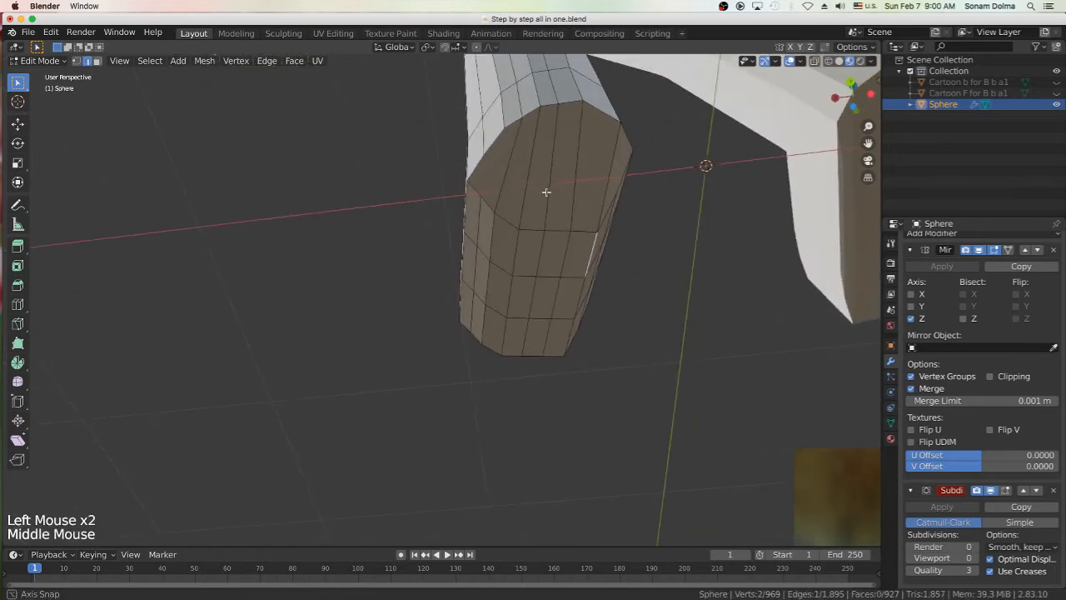
pyautogui.click(488, 162)
pyautogui.moveTo(487, 160); pyautogui.dragTo(483, 157, button='middle')
pyautogui.press('k')
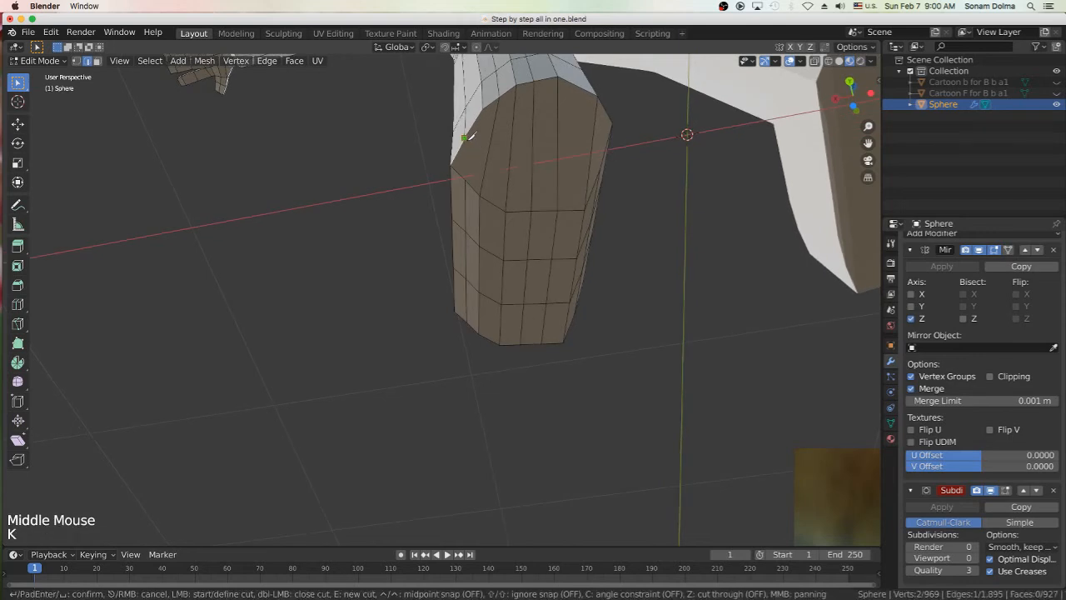
pyautogui.click(465, 178)
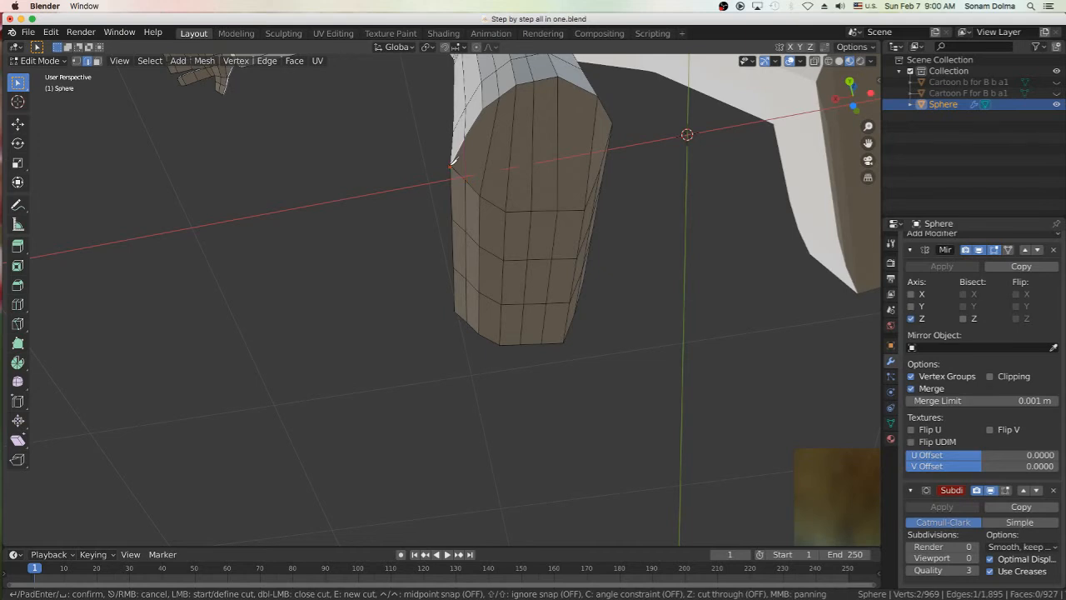
pyautogui.click(600, 169)
pyautogui.press('Escape')
pyautogui.moveTo(608, 167); pyautogui.dragTo(592, 164, button='middle')
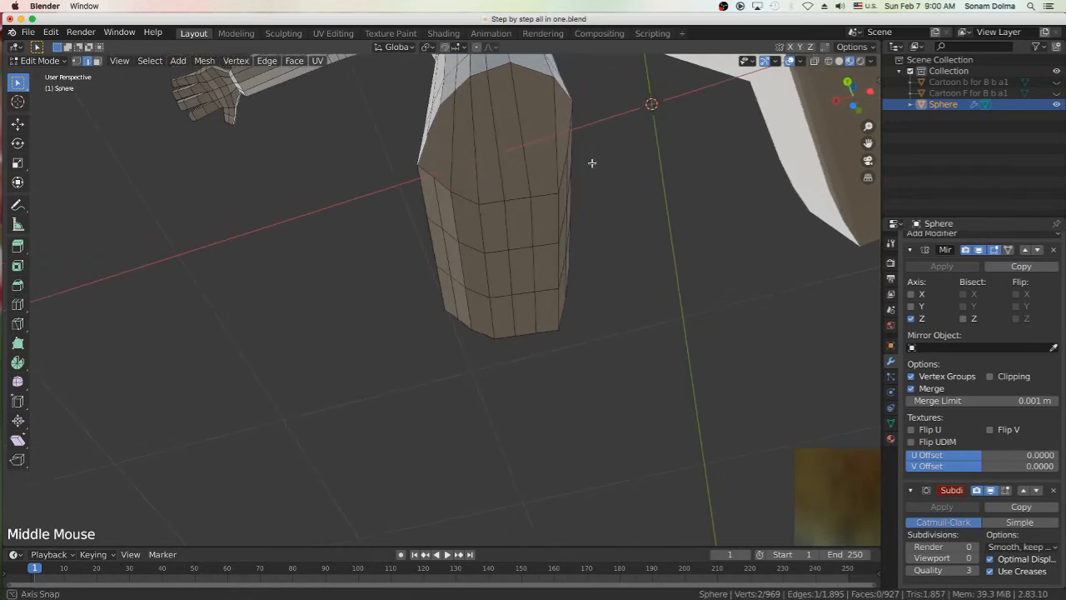
# Undo the knife cuts on the heel's underside back to the single filled face.
pyautogui.hotkey('ctrl', 'z')
pyautogui.hotkey('ctrl', 'z')
pyautogui.hotkey('ctrl', 'z')
pyautogui.hotkey('ctrl', 'z')
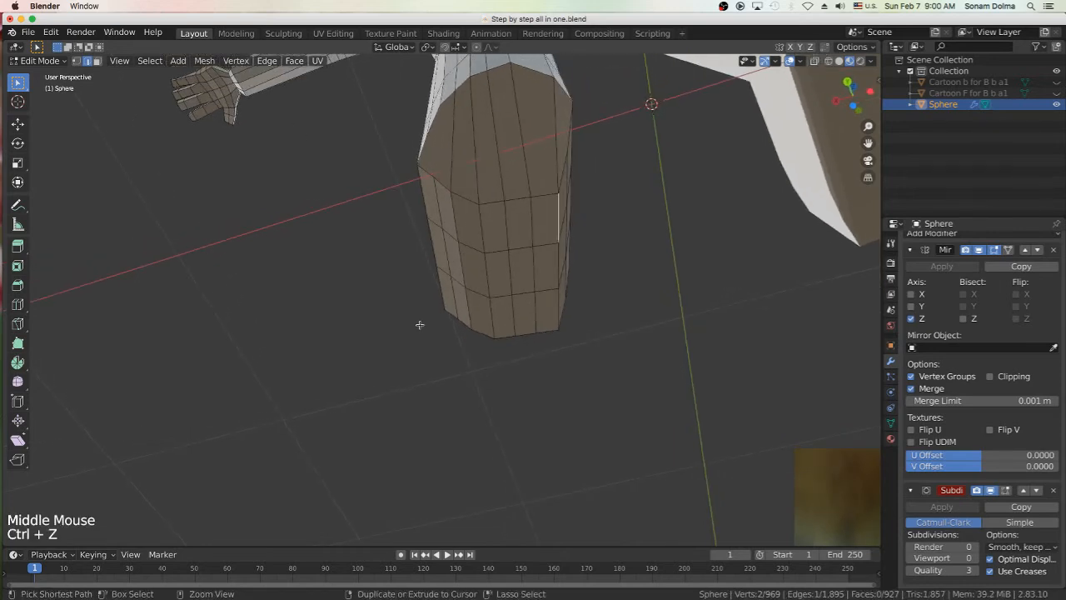
pyautogui.hotkey('ctrl', 'z')
pyautogui.hotkey('ctrl', 'z')
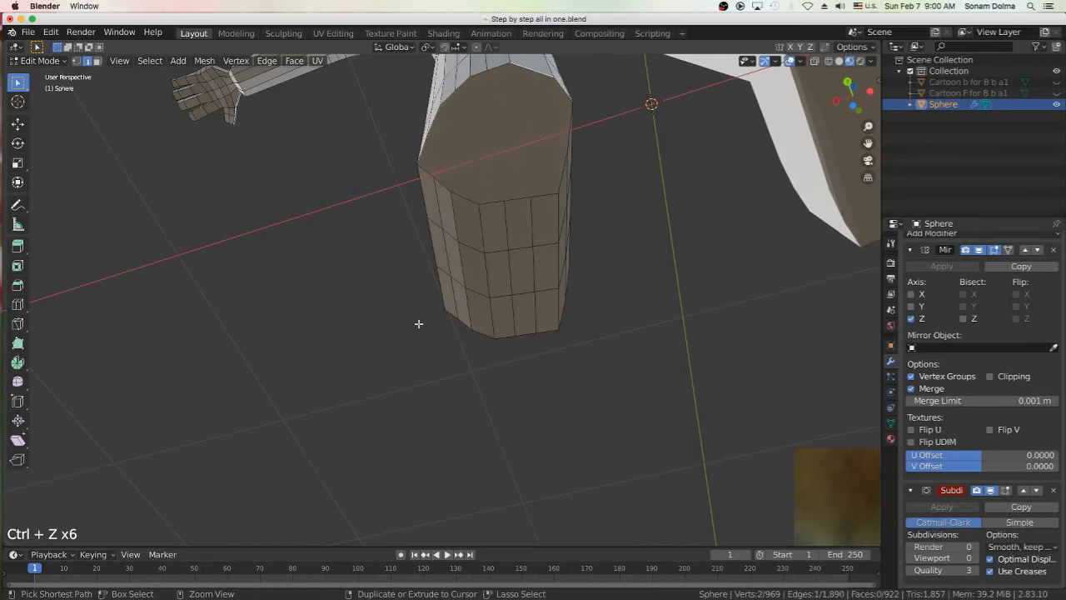
pyautogui.scroll(-1, 514, 111)
pyautogui.click(499, 125)
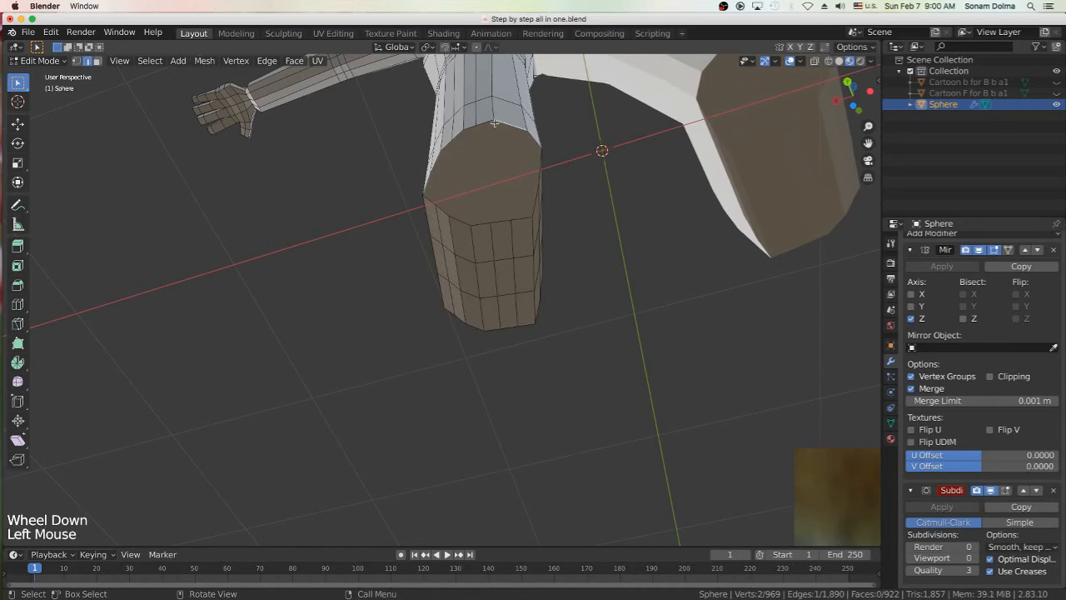
pyautogui.press('k')
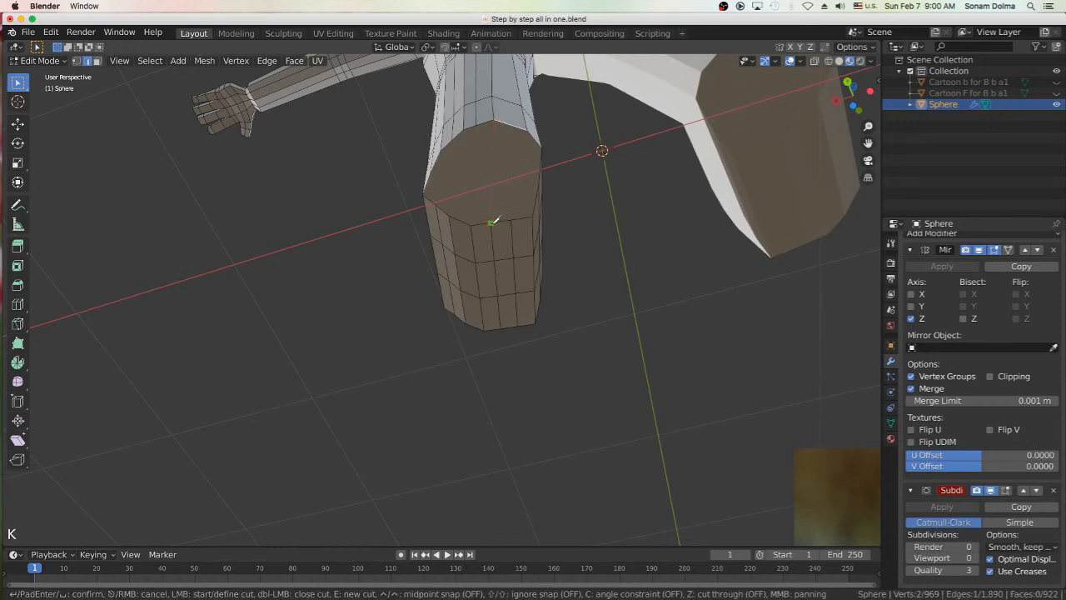
pyautogui.click(490, 222)
pyautogui.press('Escape')
# Knife a lengthwise cut through the middle of the sole face, from the foot's central underside edge to the heel's back edge.
pyautogui.moveTo(519, 174); pyautogui.dragTo(555, 252, button='middle')
pyautogui.scroll(1, 555, 252)
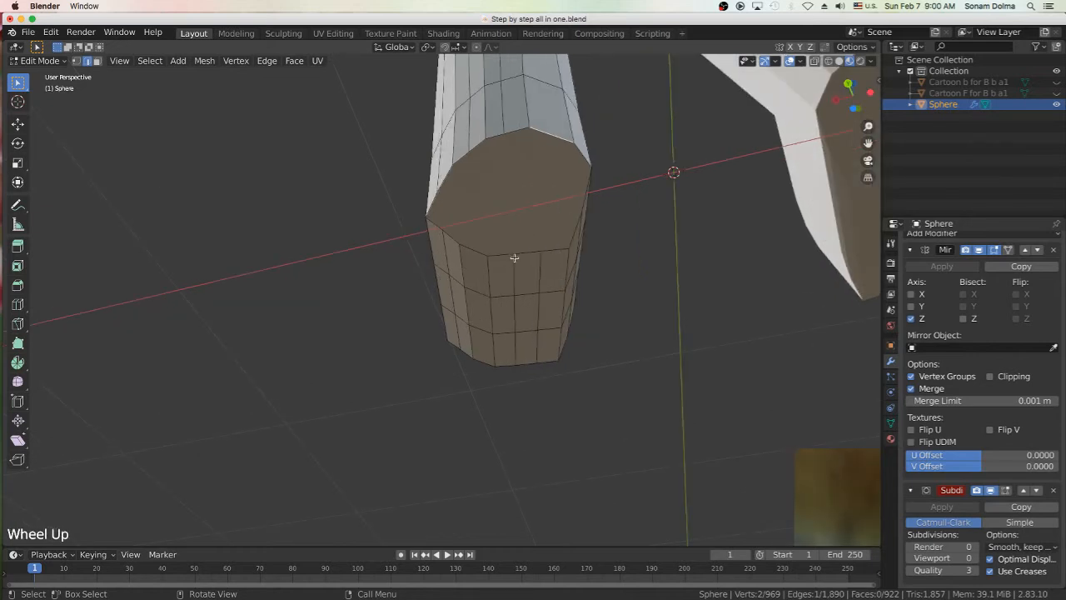
pyautogui.click(517, 253)
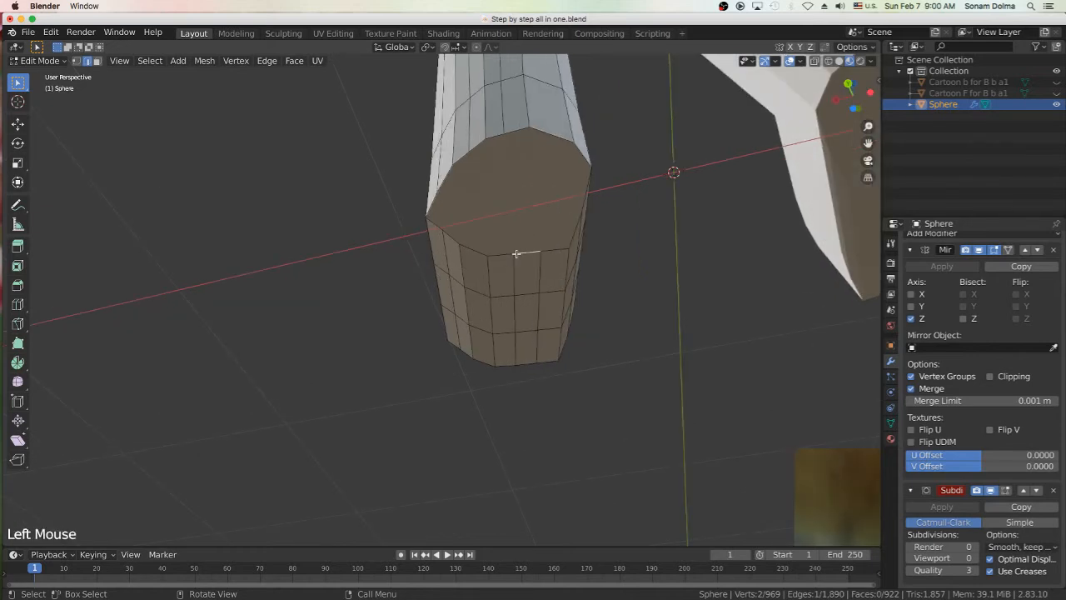
pyautogui.press('k')
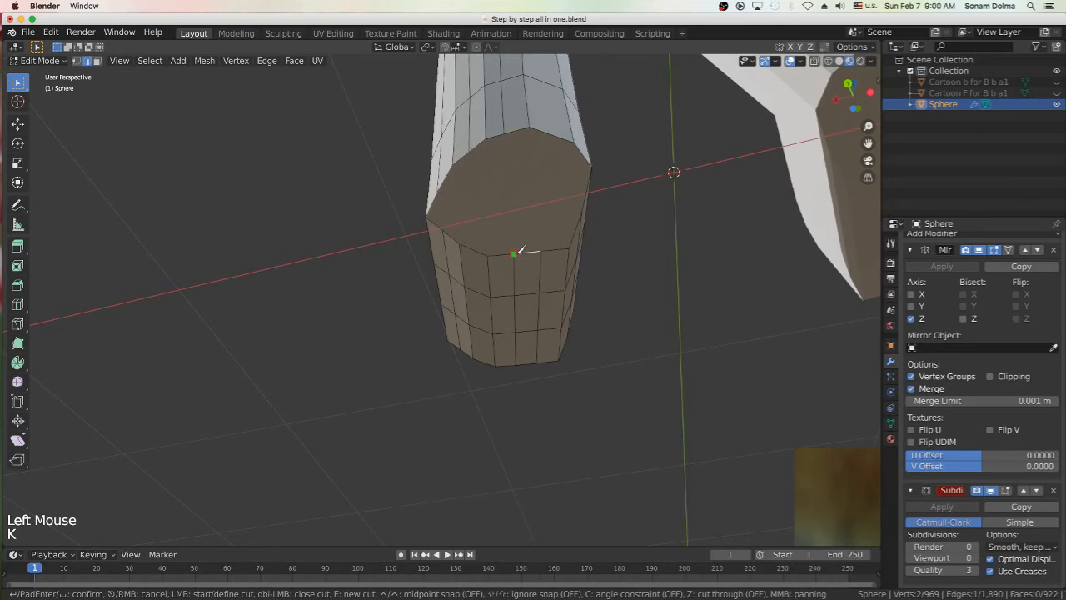
pyautogui.click(508, 131)
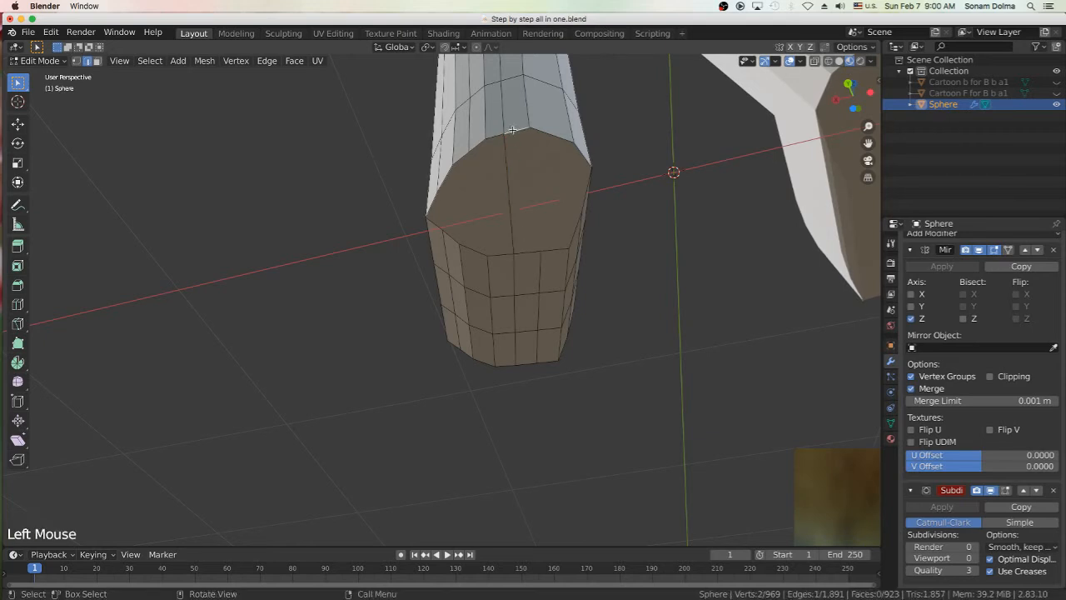
# Knife a parallel cut on the inner side of the middle one, from the heel's rearmost vertex to the adjoining foot edge.
pyautogui.click(528, 125)
pyautogui.click(530, 127)
pyautogui.press('k')
pyautogui.click(530, 126)
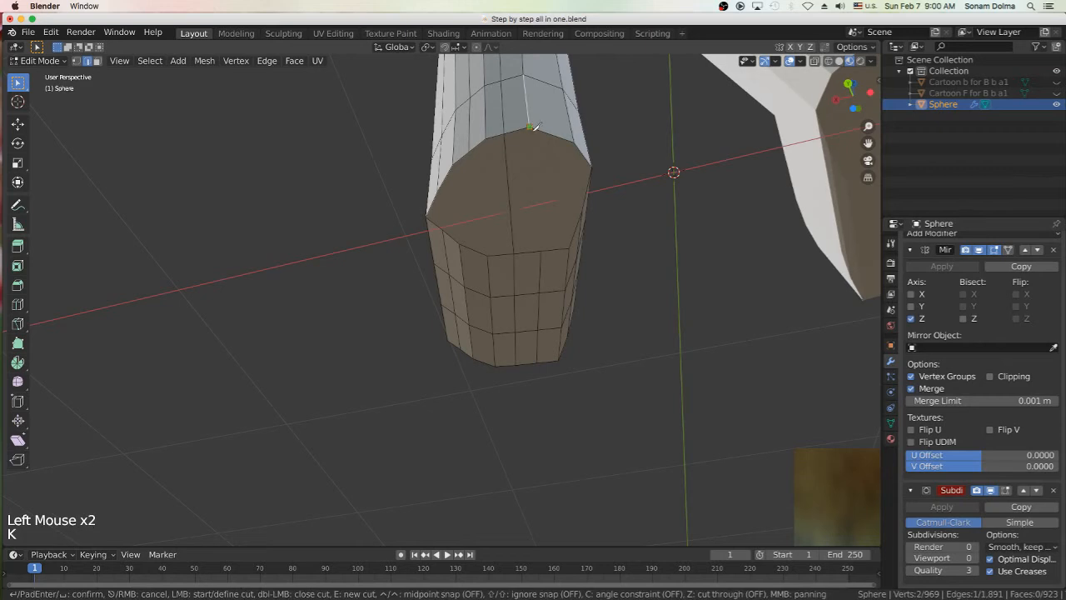
pyautogui.click(543, 249)
pyautogui.press('Return')
pyautogui.click(541, 252)
# Knife a lengthwise cut on the outer side of the middle one, joining the heel's back vertex to the sole's front corner vertex.
pyautogui.click(484, 141)
pyautogui.press('k')
pyautogui.click(486, 138)
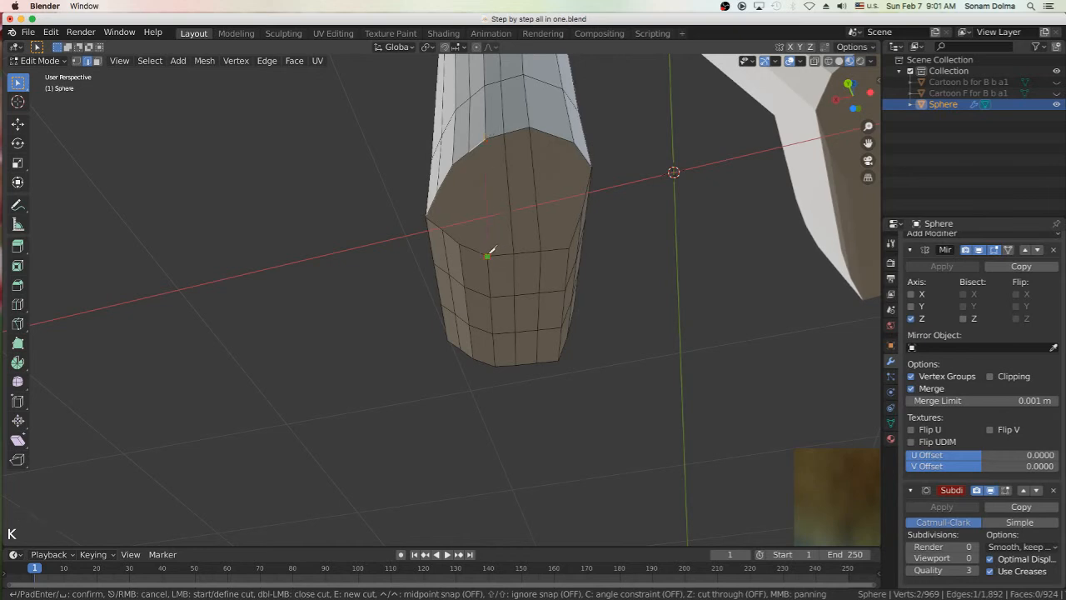
pyautogui.click(487, 254)
# Knife a fourth lengthwise cut further towards the sole's outer side, ending at the next vertex of the slanted front edge.
pyautogui.moveTo(586, 231)
pyautogui.mouseDown(button='middle')
pyautogui.moveTo(576, 231)
pyautogui.moveTo(584, 228)
pyautogui.mouseUp(button='middle')
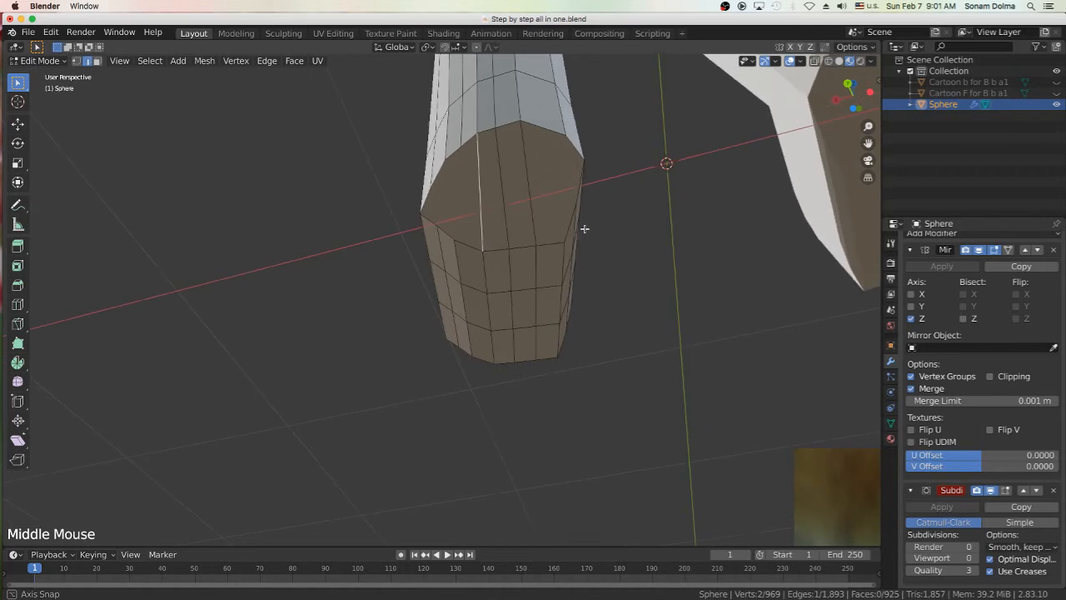
pyautogui.click(460, 151)
pyautogui.press('k')
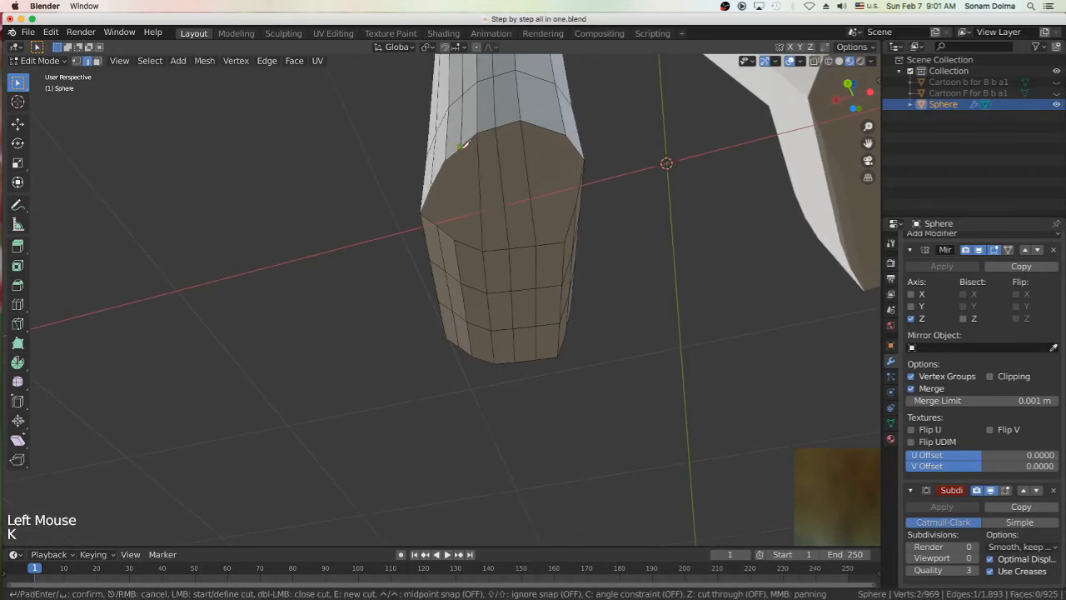
pyautogui.click(454, 240)
pyautogui.press('Return')
pyautogui.click(457, 241)
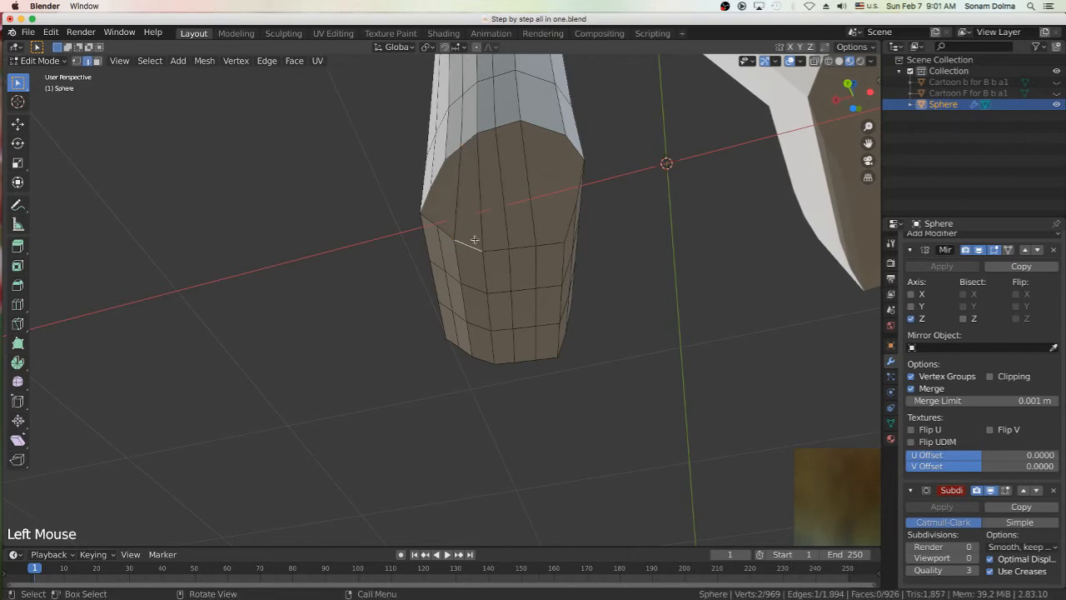
# Knife a crosswise cut through the lengthwise strips, from the sole's outer corner vertex to the opposite vertex on the inner side.
pyautogui.moveTo(485, 238); pyautogui.dragTo(486, 232, button='middle')
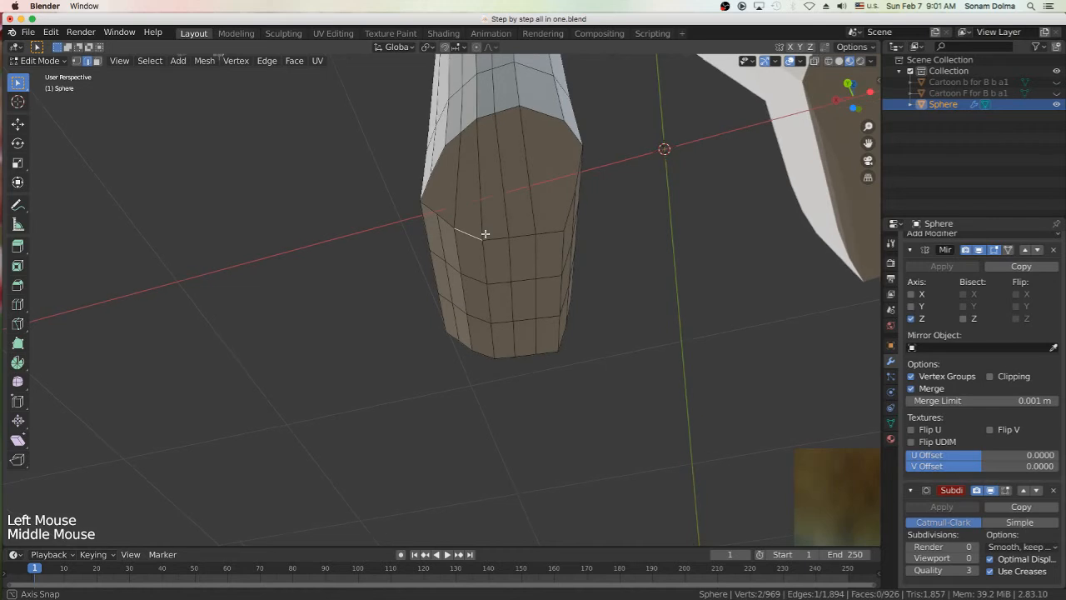
pyautogui.scroll(-2, 444, 223)
pyautogui.scroll(1, 442, 212)
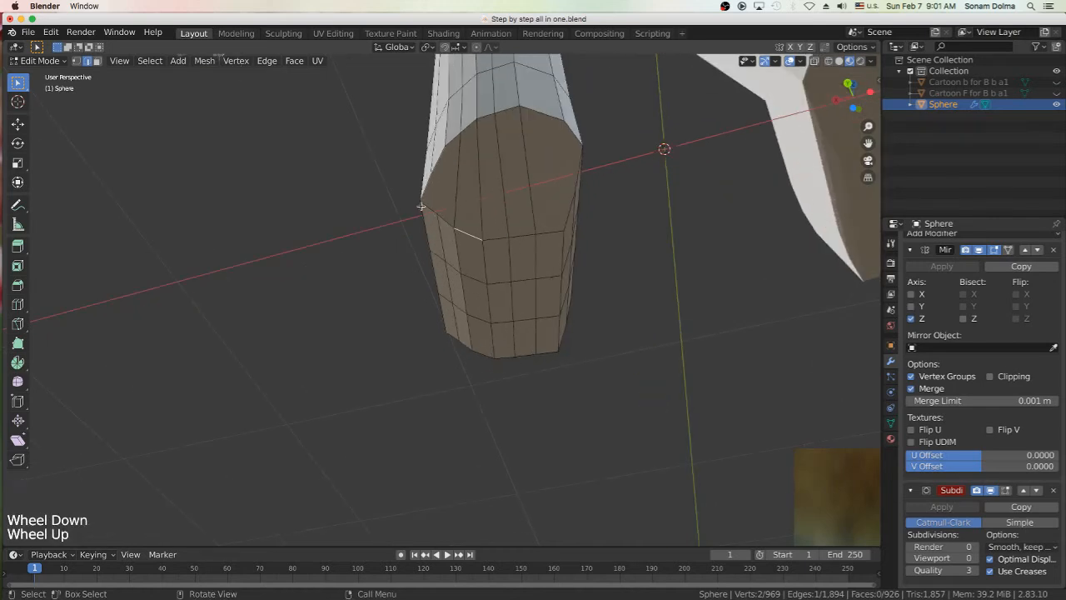
pyautogui.click(421, 206)
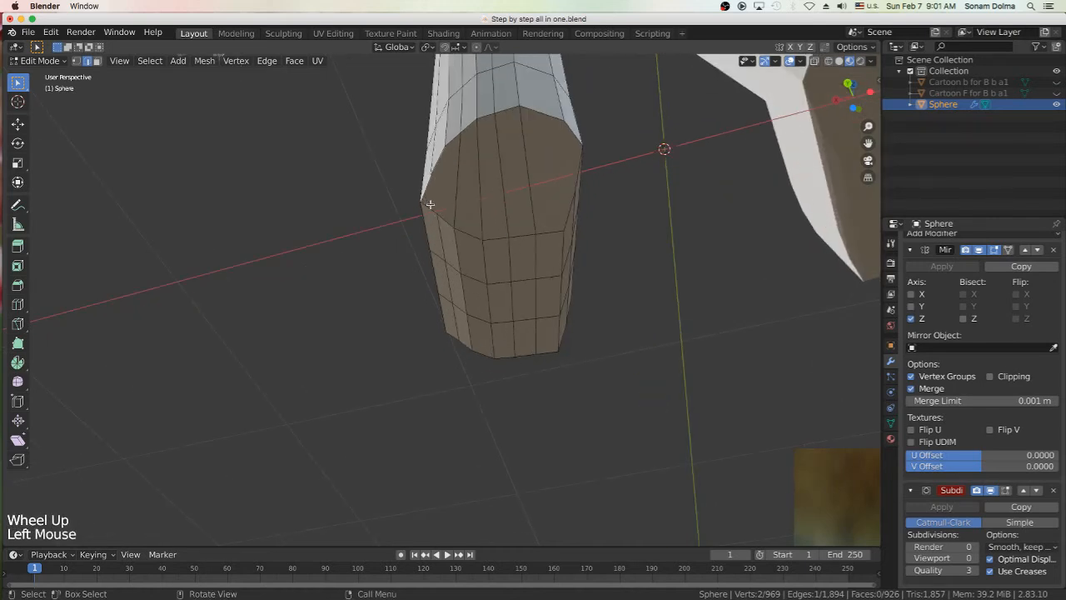
pyautogui.press('k')
pyautogui.click(421, 200)
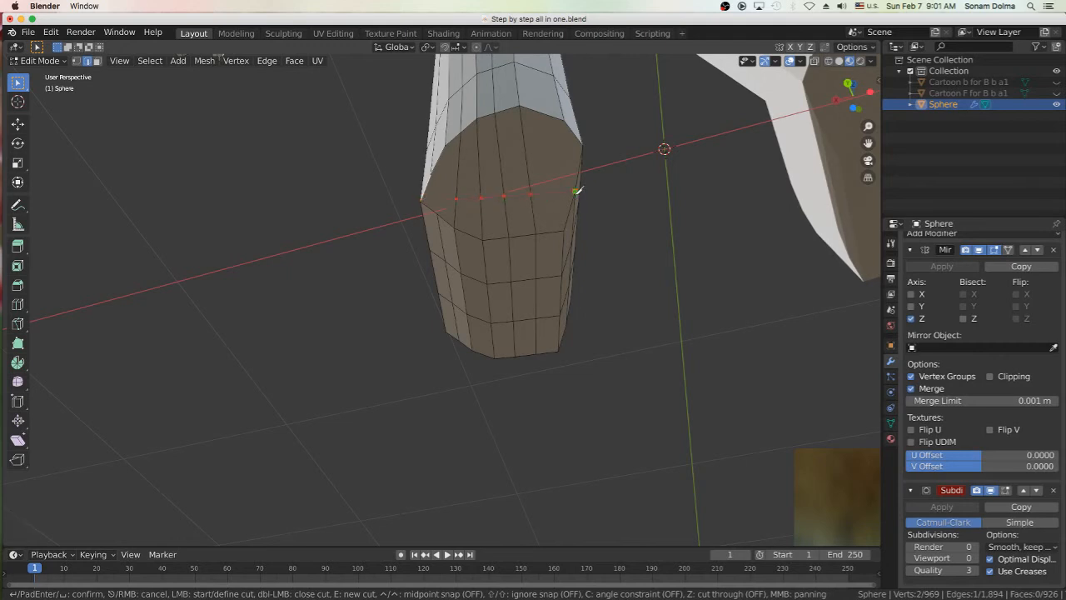
pyautogui.press('Return')
pyautogui.click(574, 194)
pyautogui.click(574, 195)
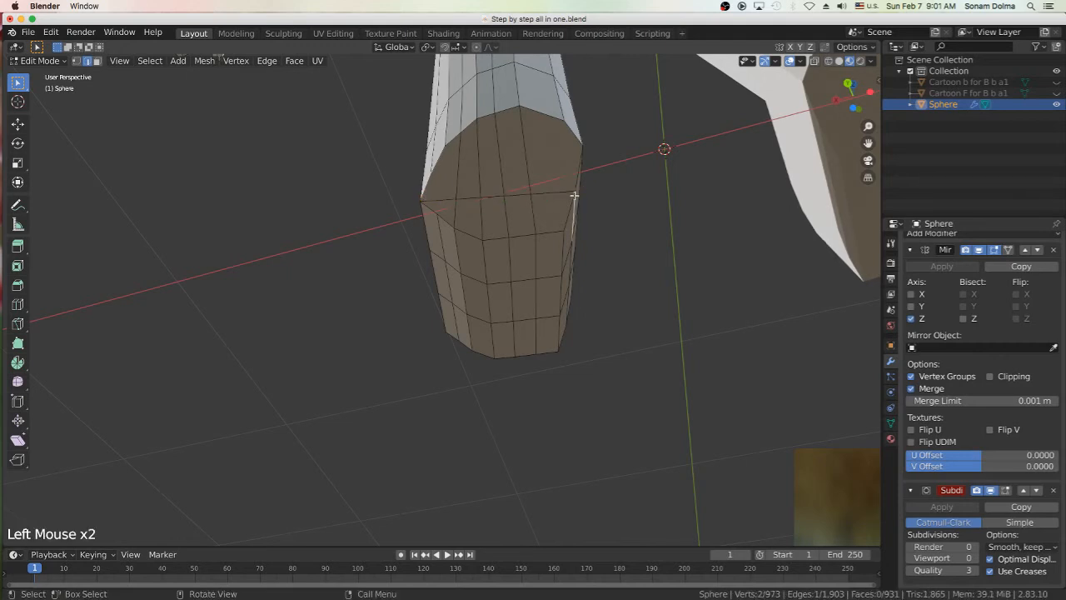
pyautogui.moveTo(528, 237); pyautogui.dragTo(533, 233, button='middle')
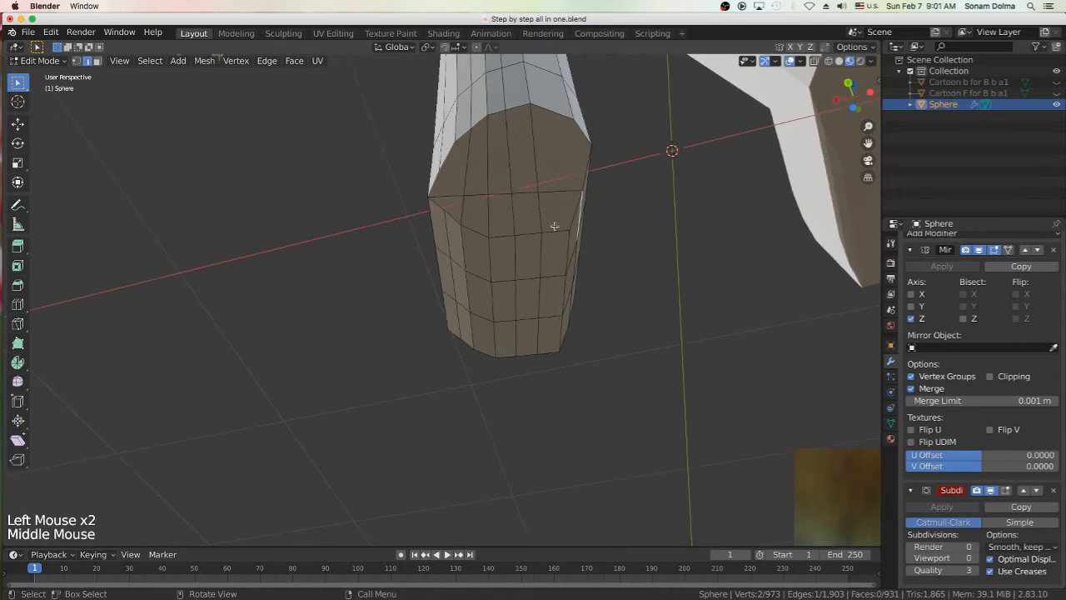
# Knife a short lengthwise cut near the sole's outer rim, from the heel's outer back vertex to the slanted front edge.
pyautogui.click(459, 149)
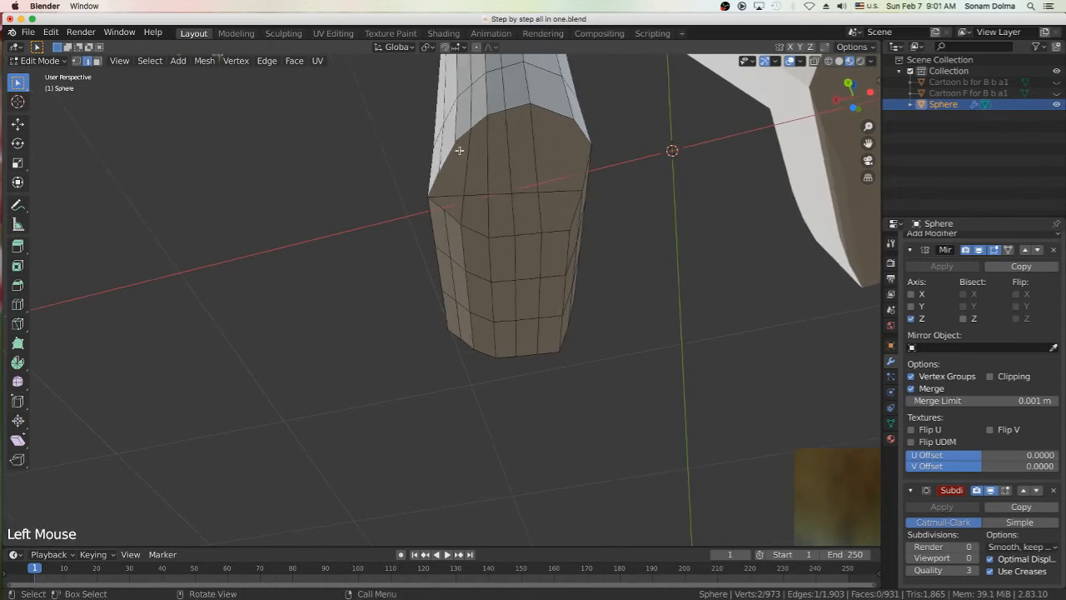
pyautogui.press('k')
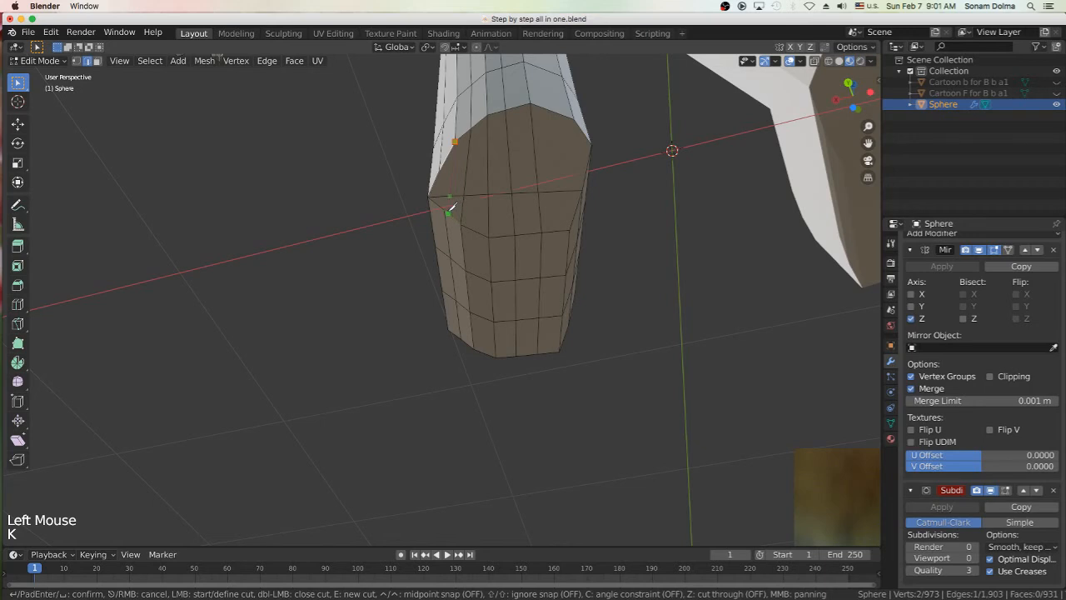
pyautogui.click(444, 209)
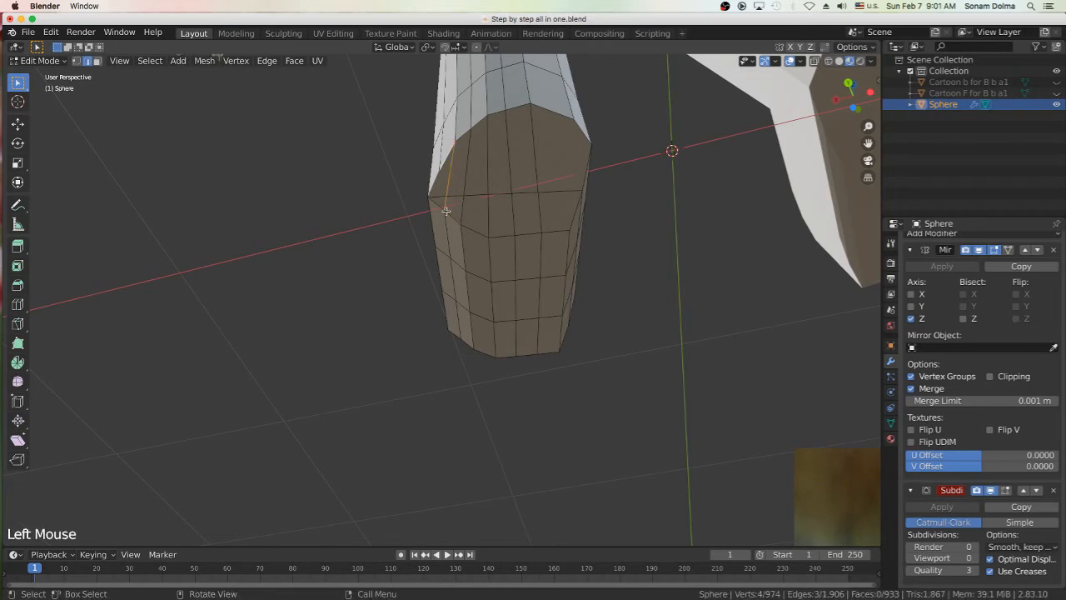
pyautogui.moveTo(581, 192); pyautogui.dragTo(581, 194, button='middle')
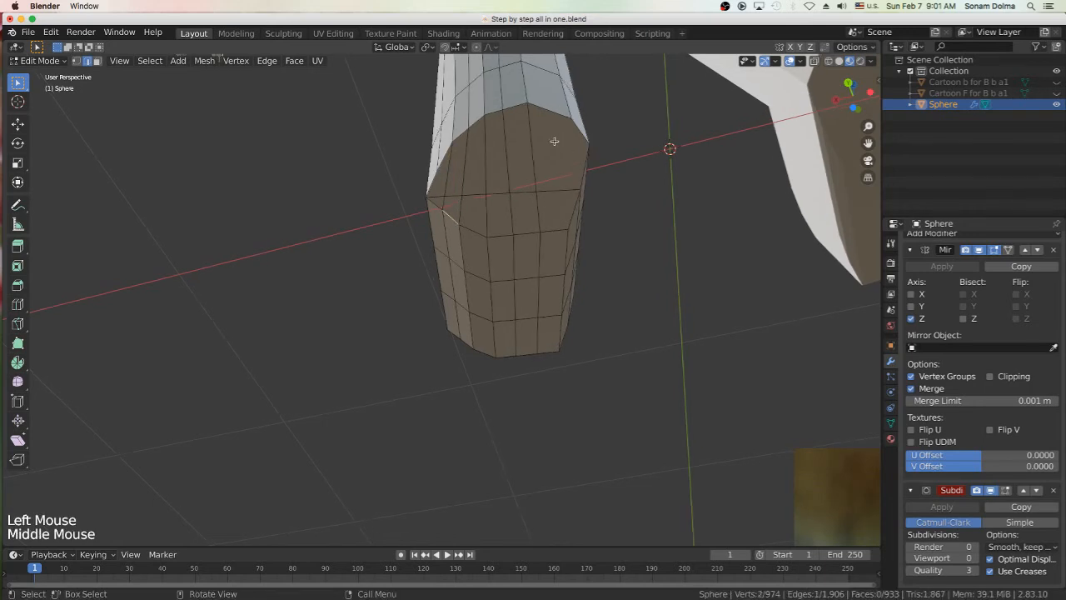
# Knife a crosswise cut over the heel part of the sole, from the next inner rim vertex to the outer rim.
pyautogui.click(596, 142)
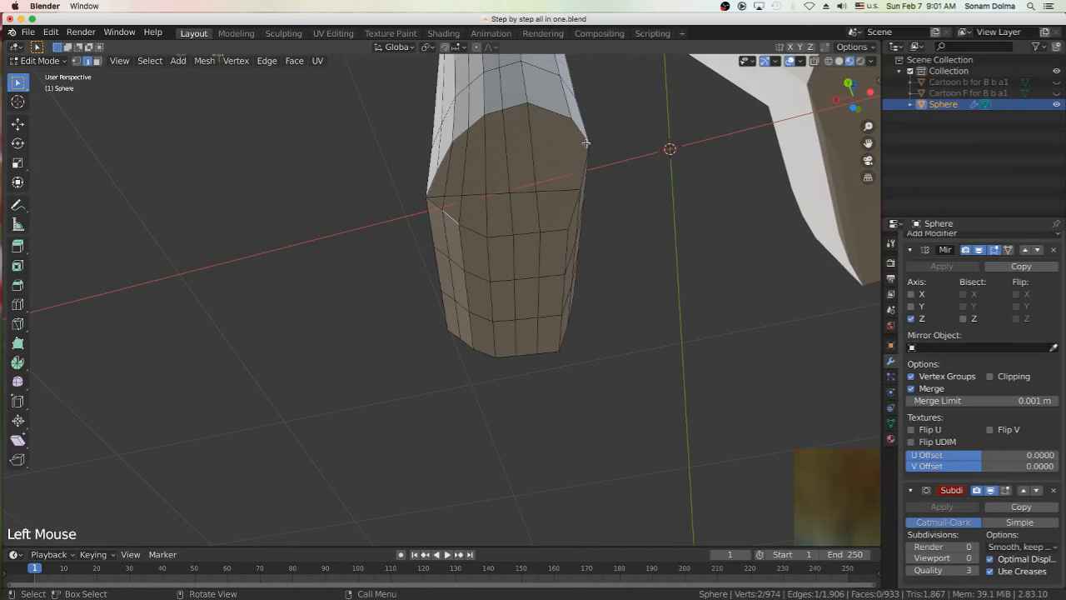
pyautogui.click(589, 148)
pyautogui.press('k')
pyautogui.click(589, 145)
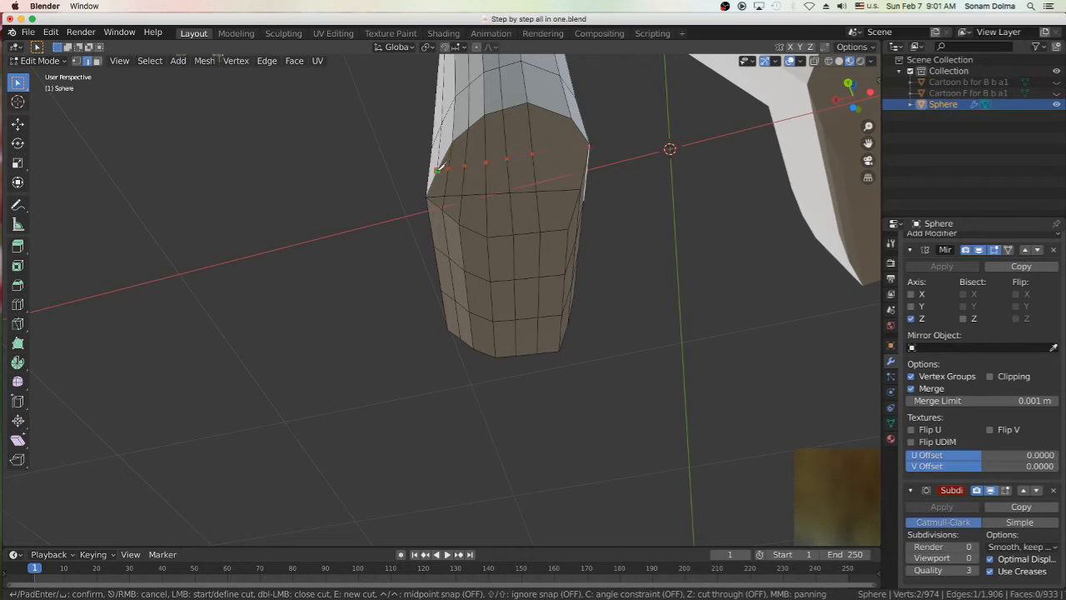
pyautogui.press('Return')
# Knife another crosswise cut closer to the heel's back, starting from the following vertex on the inner rim.
pyautogui.click(514, 123)
pyautogui.click(580, 124)
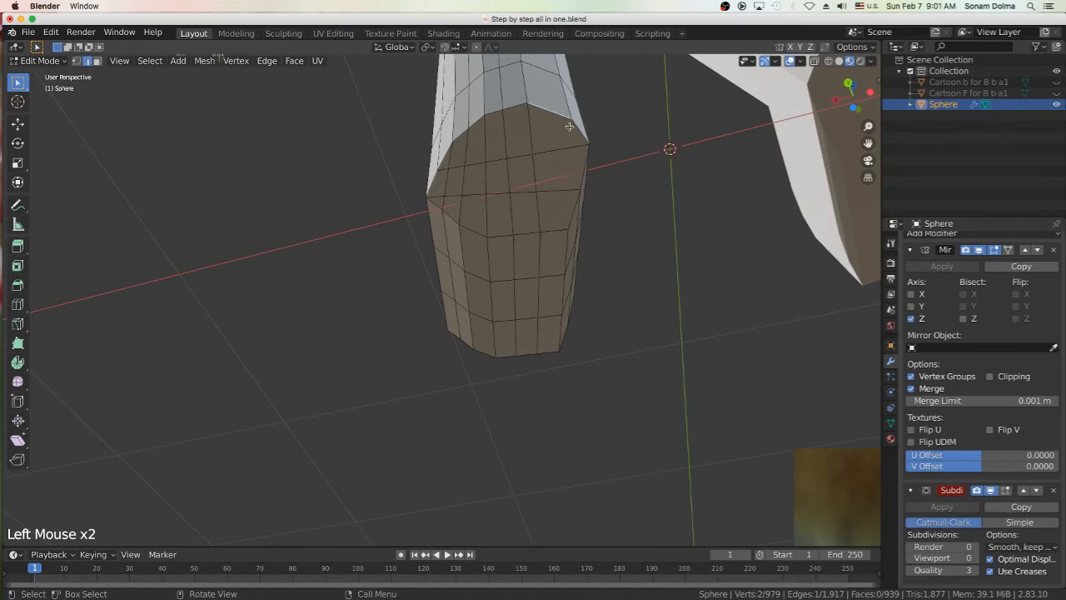
pyautogui.press('k')
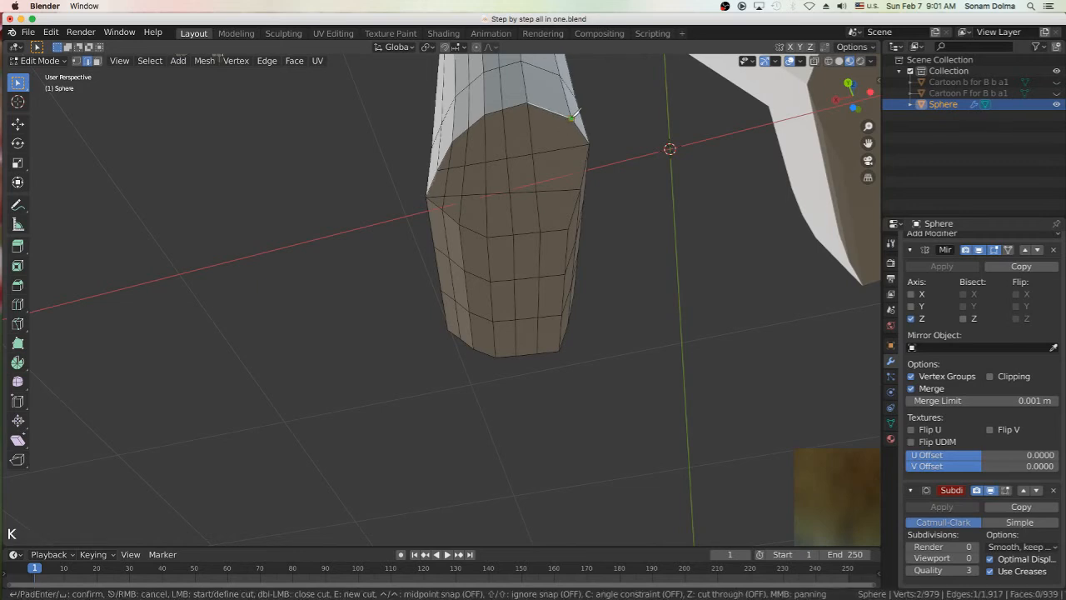
pyautogui.click(571, 118)
pyautogui.press('Return')
pyautogui.click(570, 227)
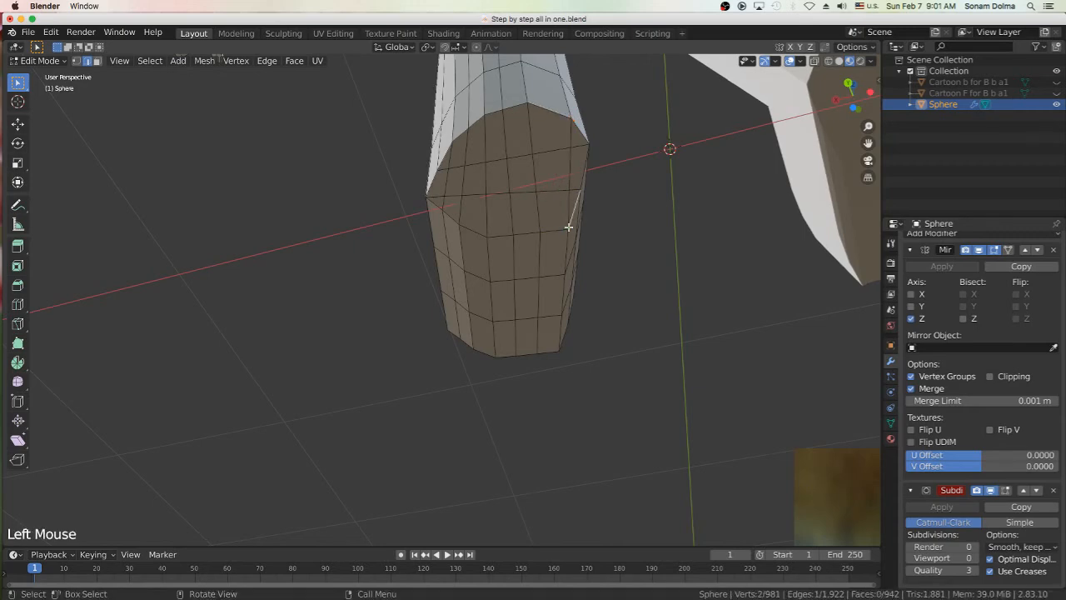
pyautogui.scroll(-1, 513, 174)
pyautogui.moveTo(596, 207); pyautogui.dragTo(471, 337, button='middle')
pyautogui.scroll(3, 569, 311)
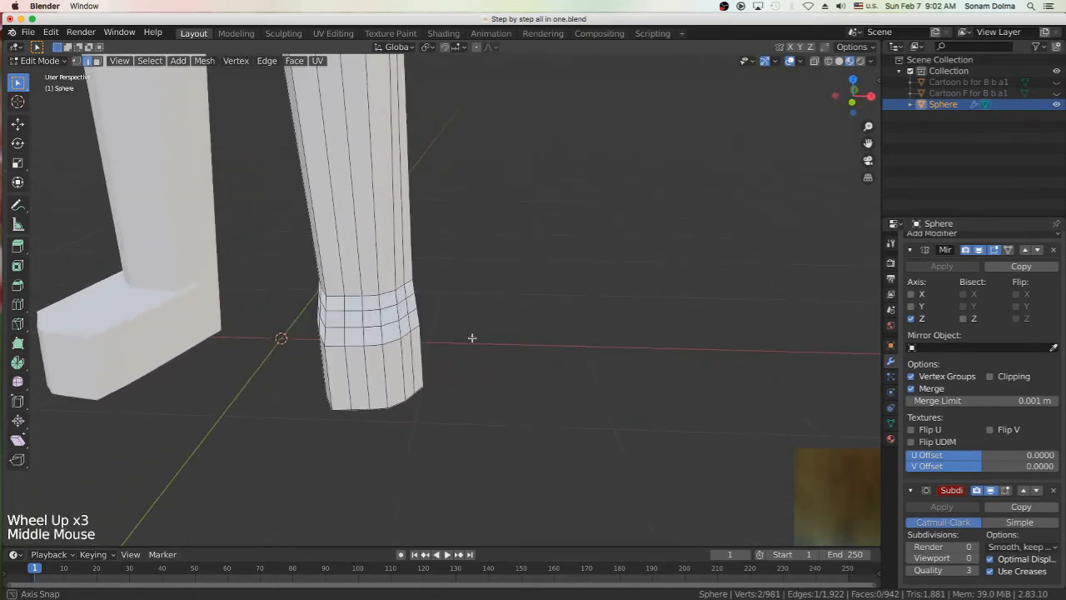
pyautogui.click(415, 360)
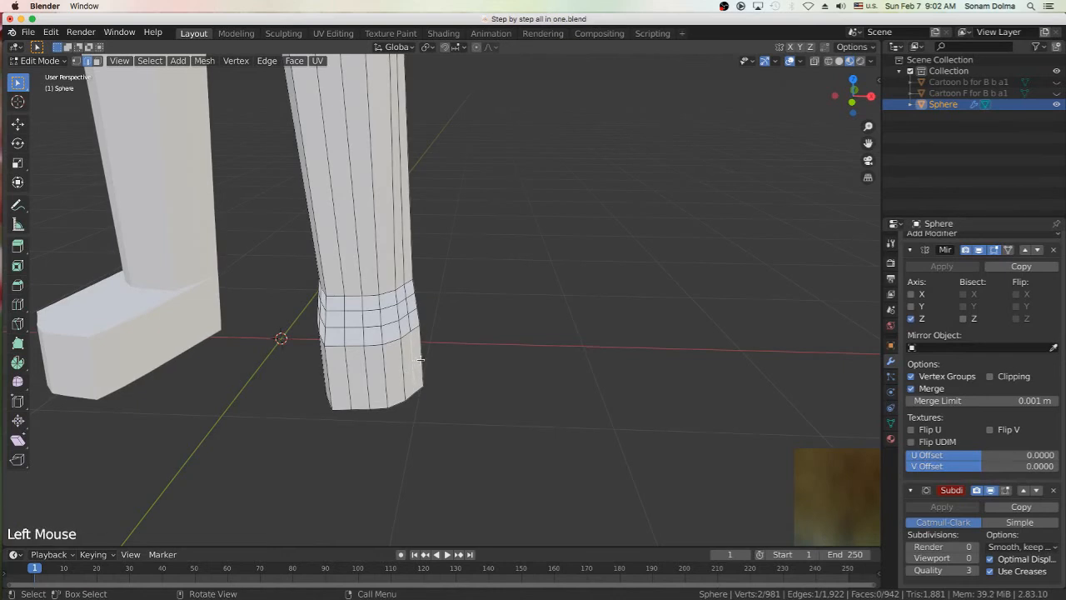
pyautogui.press('space')
pyautogui.click(421, 360)
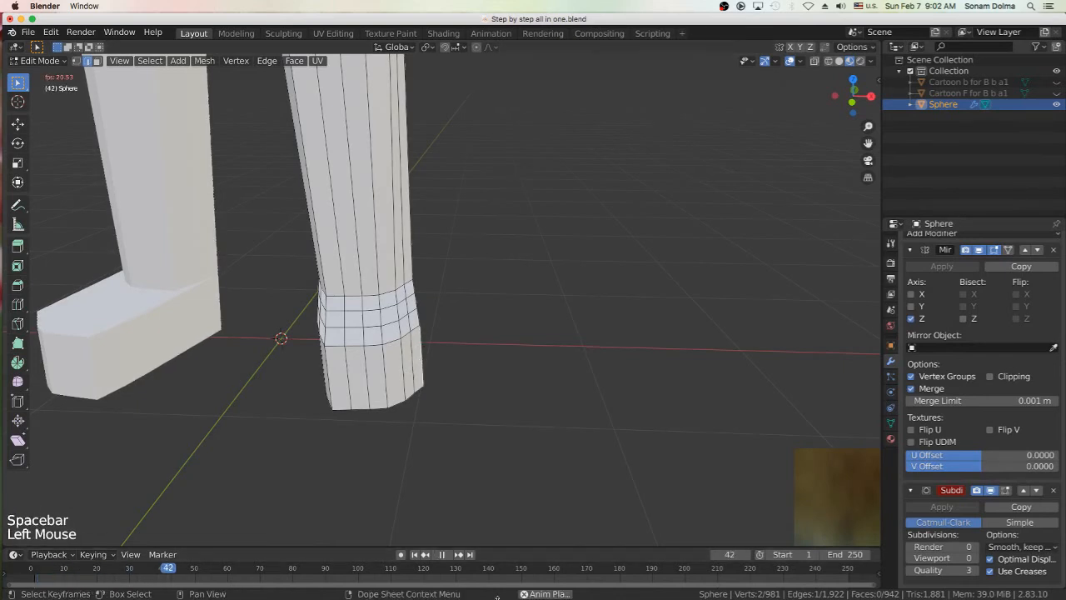
pyautogui.click(446, 556)
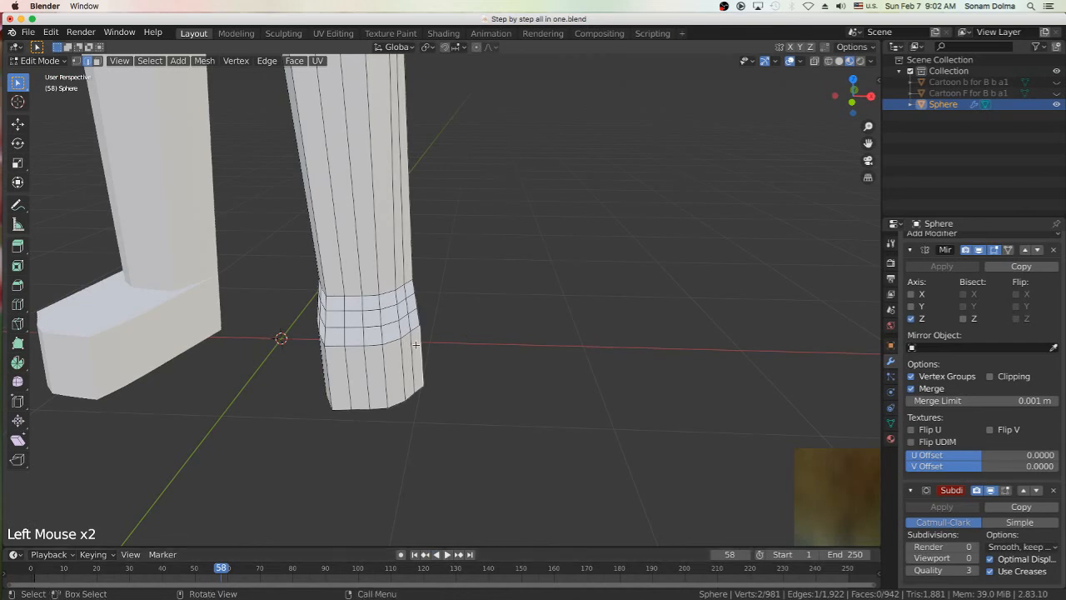
# Select the upright faces around the toe tip in face mode and scale them along Z to about 0.6.
pyautogui.click(96, 61)
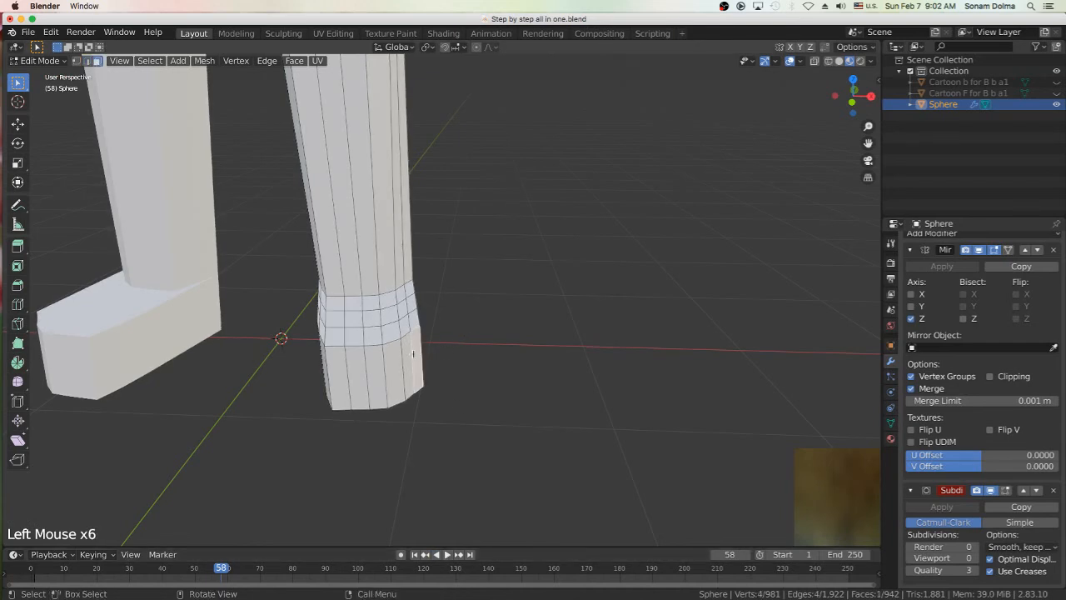
pyautogui.keyDown('shift'); pyautogui.click(406, 354); pyautogui.keyUp('shift')
pyautogui.keyDown('shift'); pyautogui.click(381, 360); pyautogui.keyUp('shift')
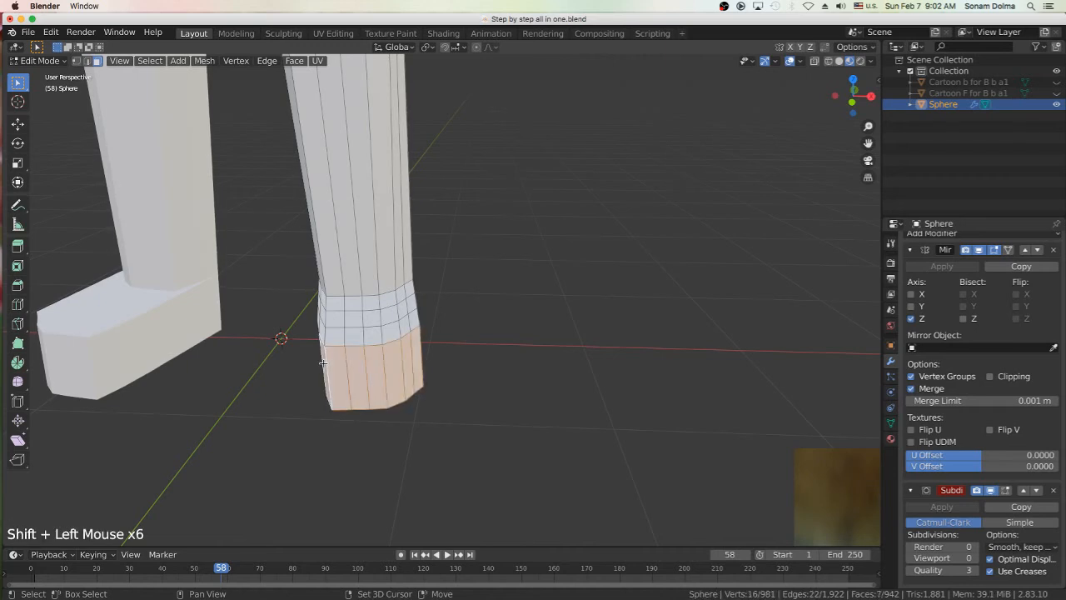
pyautogui.moveTo(350, 348); pyautogui.dragTo(420, 354, button='middle')
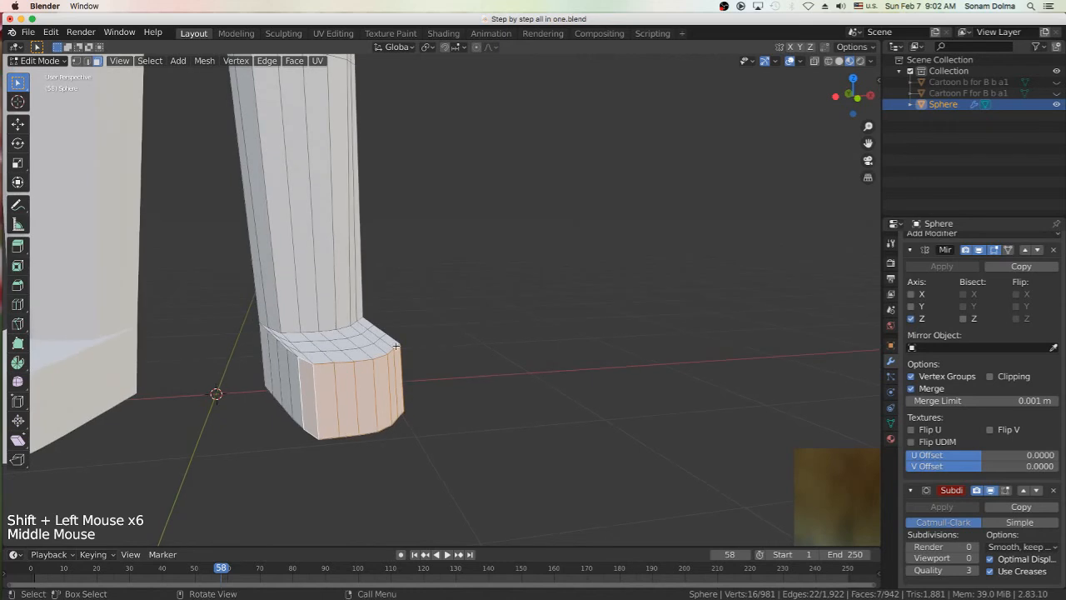
pyautogui.scroll(-2, 420, 354)
pyautogui.press('s')
pyautogui.press('z')
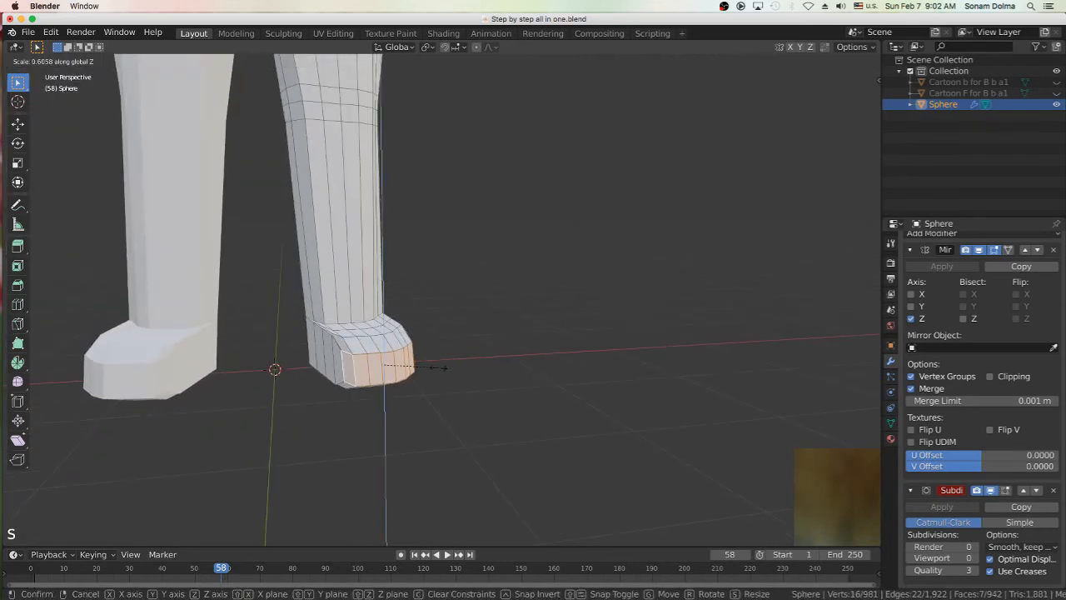
pyautogui.click(439, 366)
# Rotate the toe-tip faces slightly in a side view and shift them to adjust the toe's slope.
pyautogui.moveTo(463, 367); pyautogui.dragTo(298, 345, button='middle')
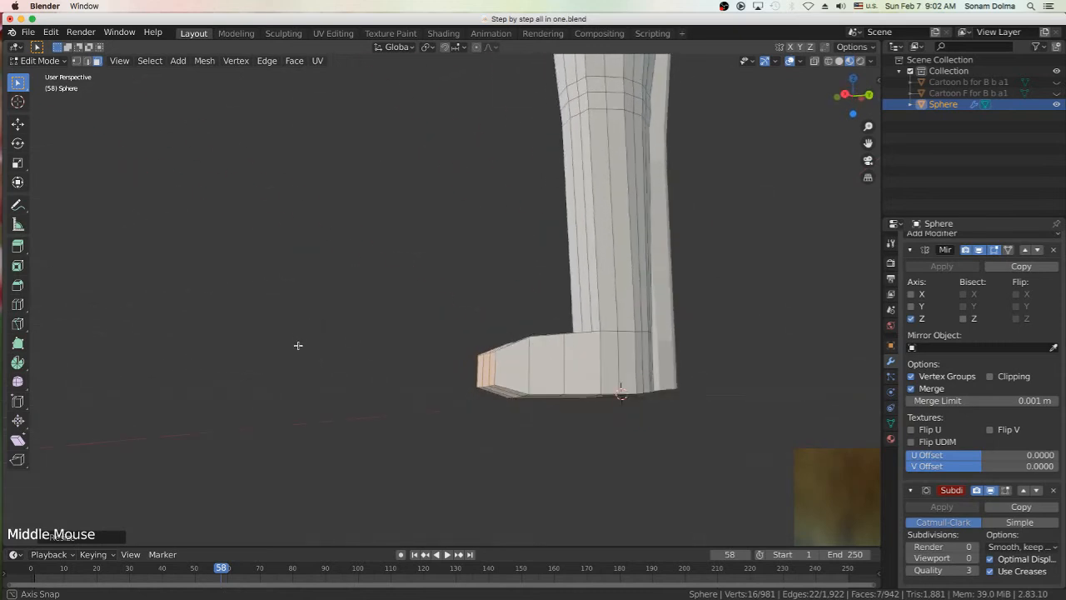
pyautogui.press('r')
pyautogui.click(601, 360)
pyautogui.press('g')
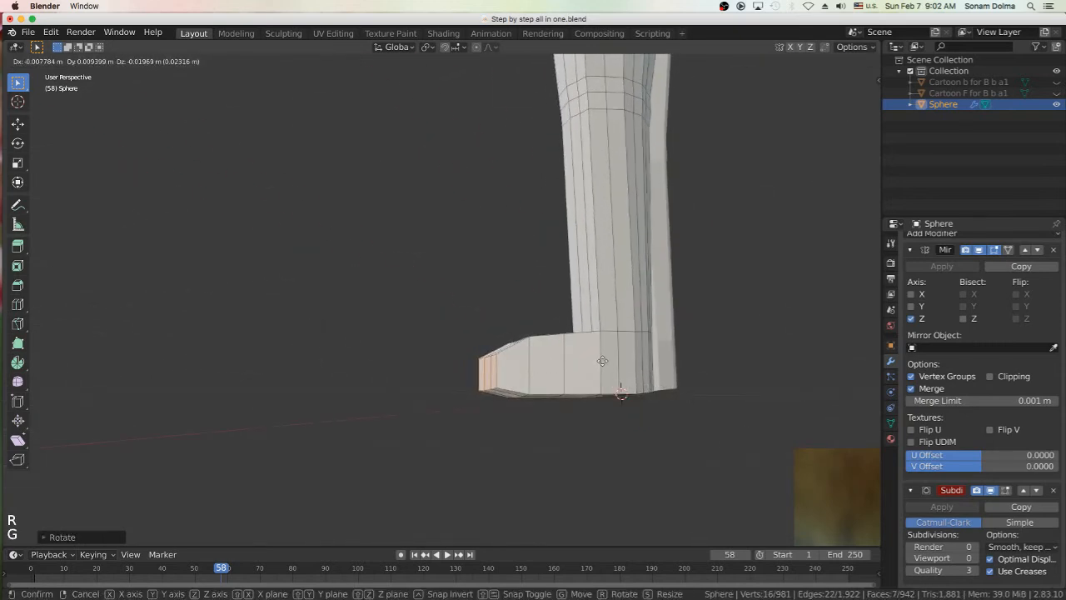
pyautogui.click(602, 361)
# Fine-tune the size of the toe-tip faces with several scalings, including one along Z to about 0.9.
pyautogui.moveTo(541, 360); pyautogui.dragTo(673, 359, button='middle')
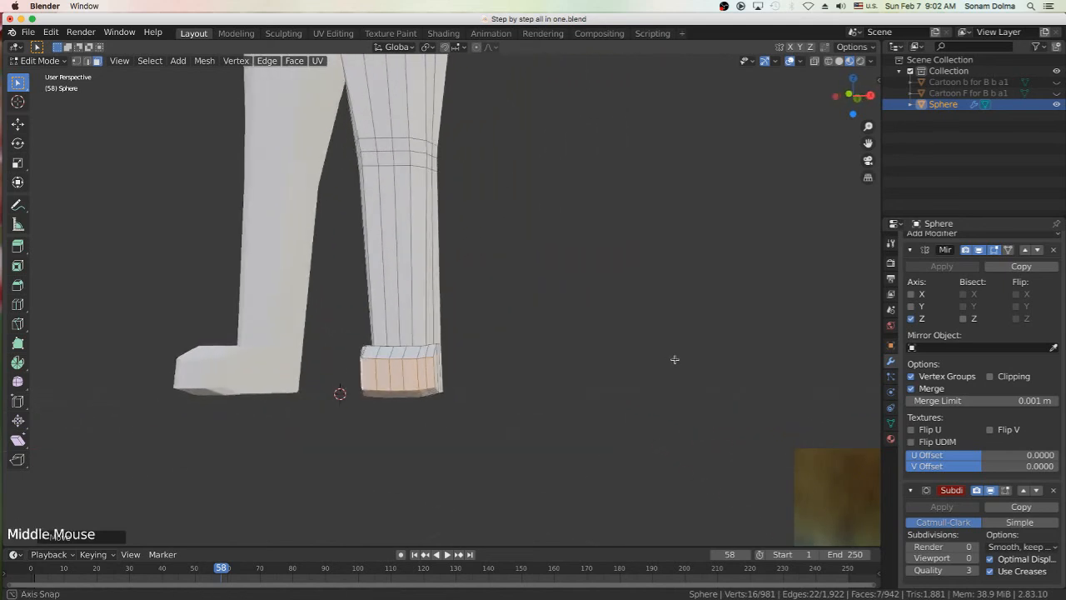
pyautogui.press('s')
pyautogui.click(571, 399)
pyautogui.moveTo(571, 400); pyautogui.dragTo(536, 379, button='middle')
pyautogui.press('s')
pyautogui.click(489, 347)
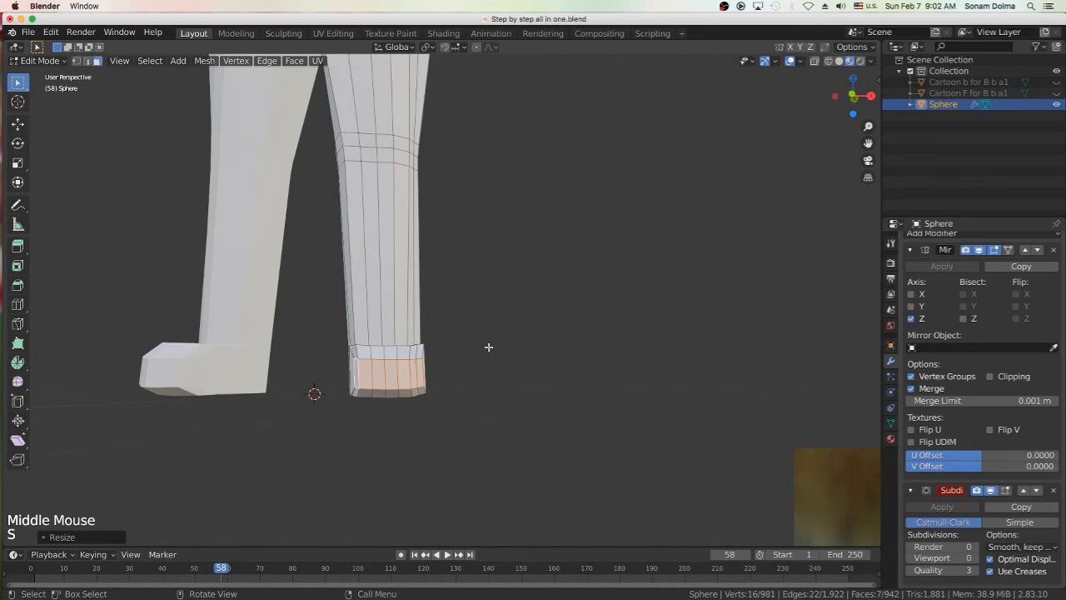
pyautogui.press('s')
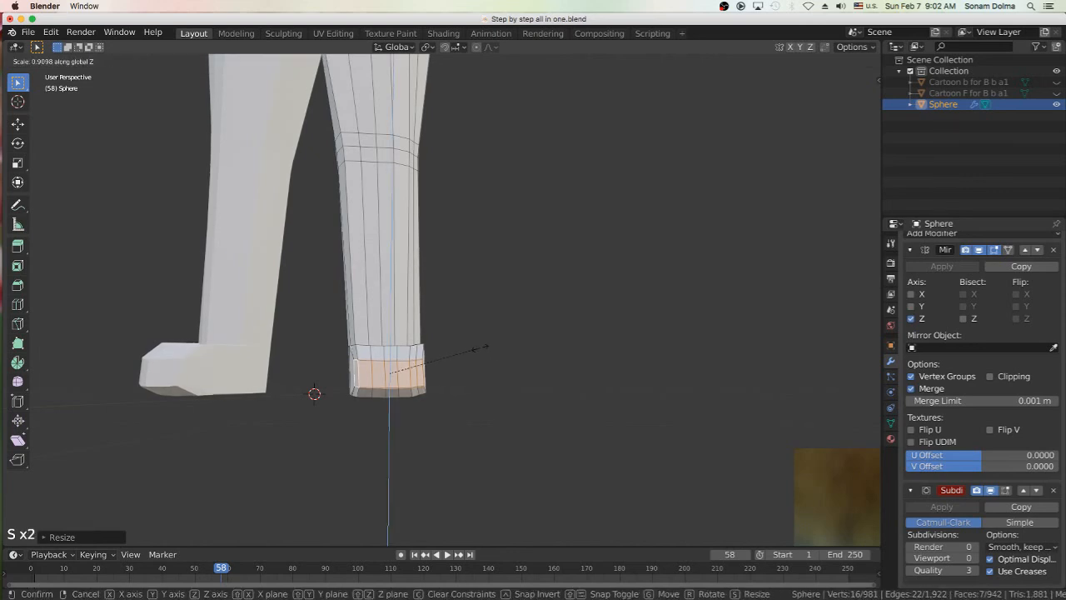
pyautogui.click(477, 347)
pyautogui.moveTo(477, 348); pyautogui.dragTo(409, 370, button='middle')
pyautogui.press('s')
pyautogui.click(605, 435)
# Move the toe-tip faces slightly to adjust their position at the front of the foot.
pyautogui.moveTo(555, 380); pyautogui.dragTo(531, 376, button='middle')
pyautogui.scroll(-1, 525, 373)
pyautogui.press('g')
pyautogui.click(518, 368)
pyautogui.rightClick(526, 384)
# Scale the toe-tip faces once more while checking the foot from the front.
pyautogui.moveTo(561, 334); pyautogui.dragTo(466, 359, button='middle')
pyautogui.scroll(-1, 494, 371)
pyautogui.scroll(3, 485, 356)
pyautogui.press('s')
pyautogui.click(475, 382)
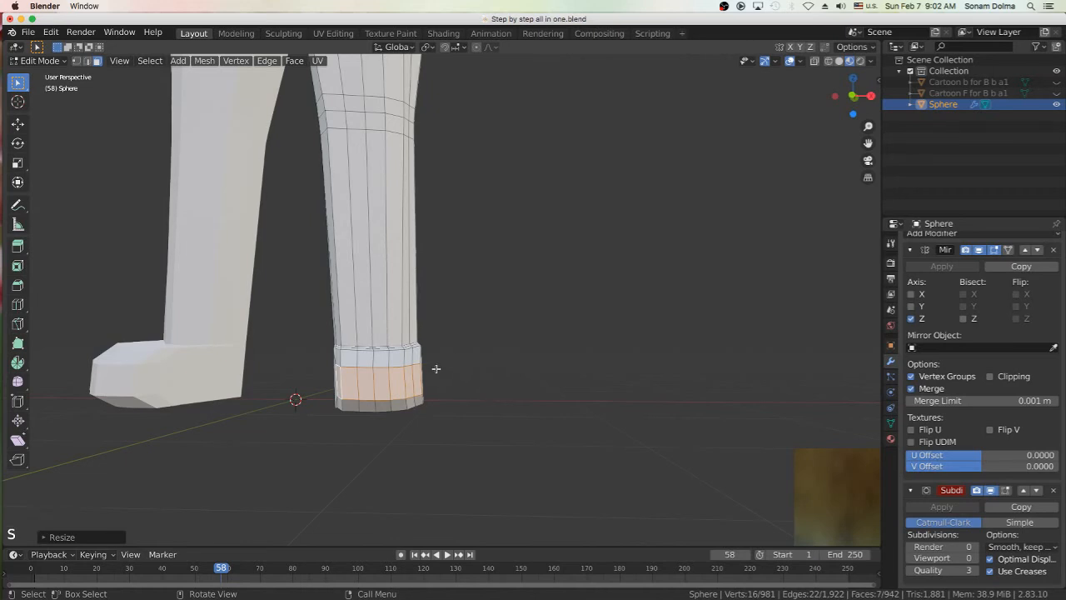
# Try to move single faces on the foot's outer side, one beside the ankle and one on the side wall.
pyautogui.scroll(3, 436, 368)
pyautogui.click(399, 381)
pyautogui.press('g')
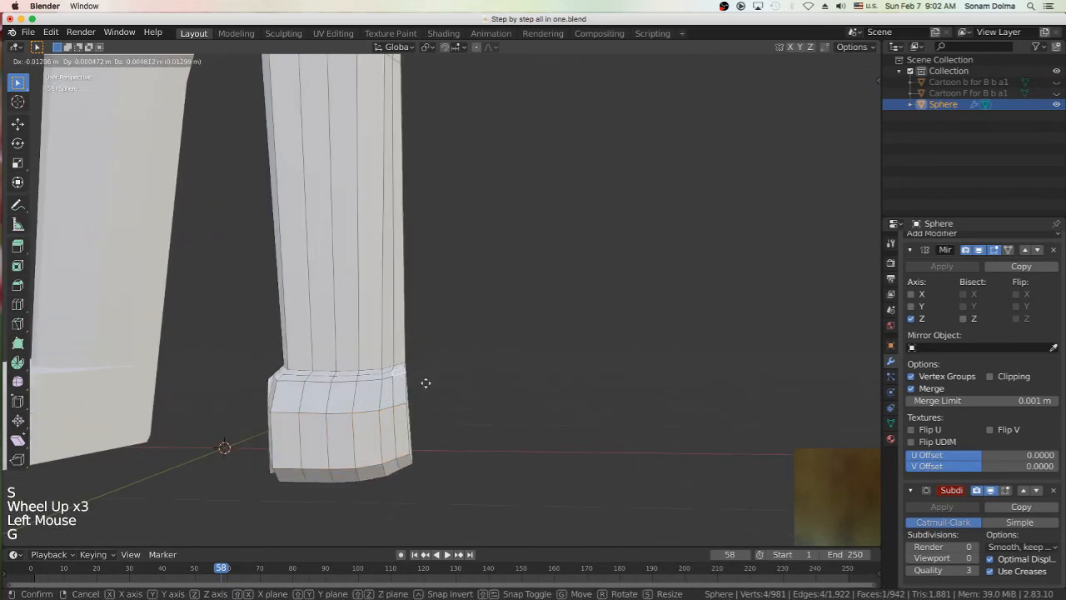
pyautogui.click(429, 384)
pyautogui.moveTo(423, 394); pyautogui.dragTo(444, 405, button='middle')
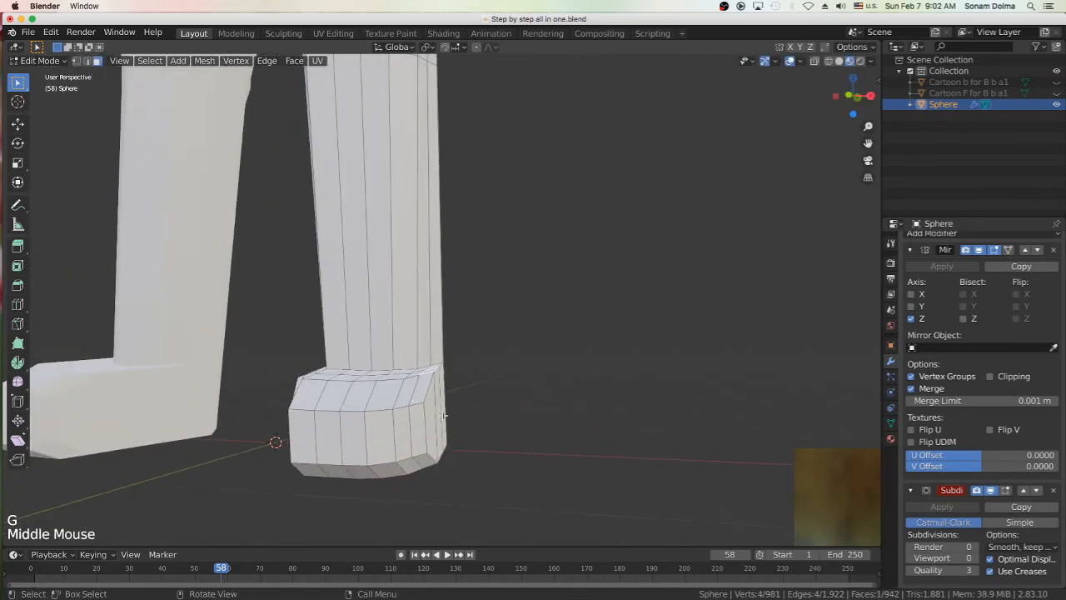
pyautogui.click(445, 413)
pyautogui.press('g')
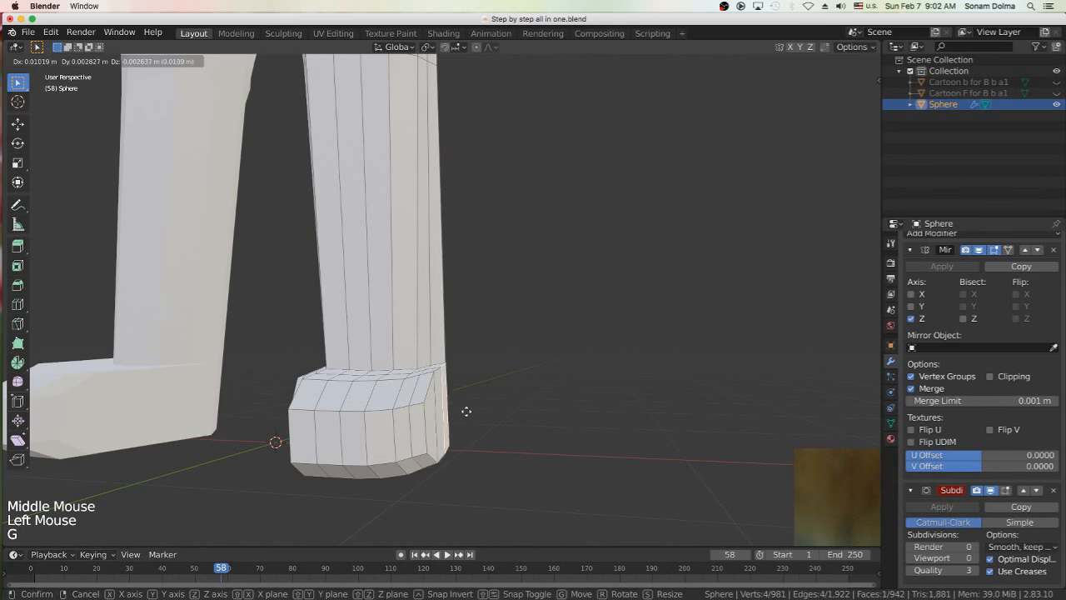
pyautogui.click(472, 414)
# Add two evenly spaced horizontal loop cuts around the side walls of the foot.
pyautogui.click(422, 405)
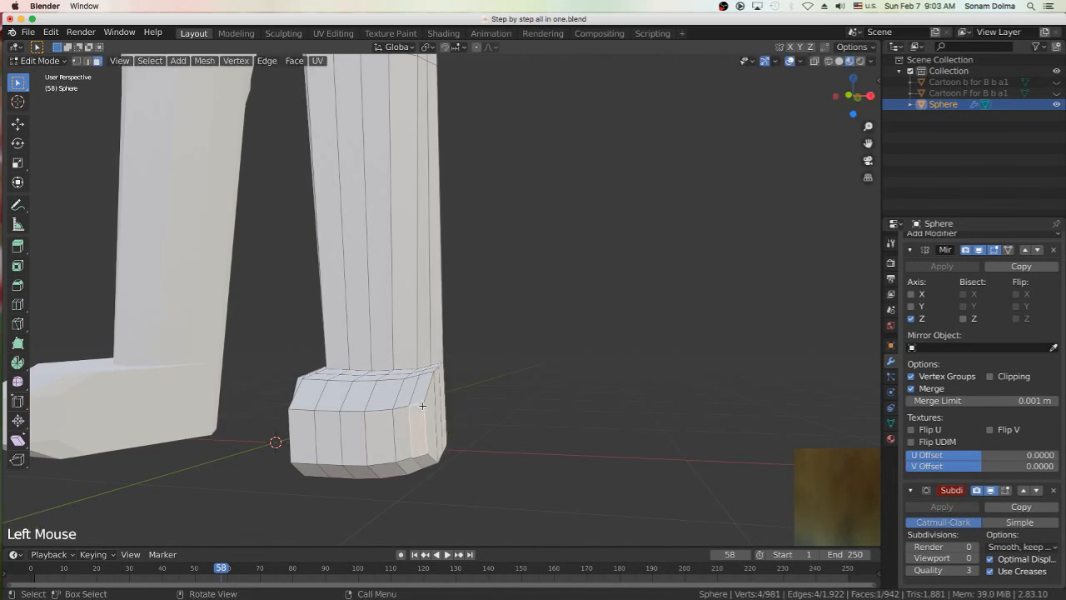
pyautogui.hotkey('ctrl', 'r')
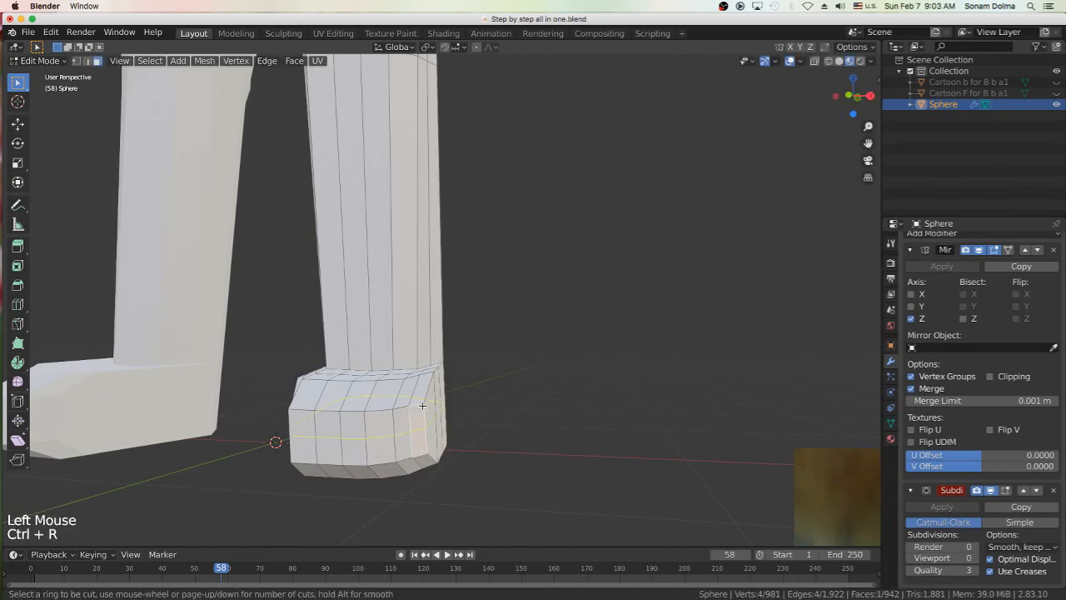
pyautogui.click(423, 405)
pyautogui.click(422, 406)
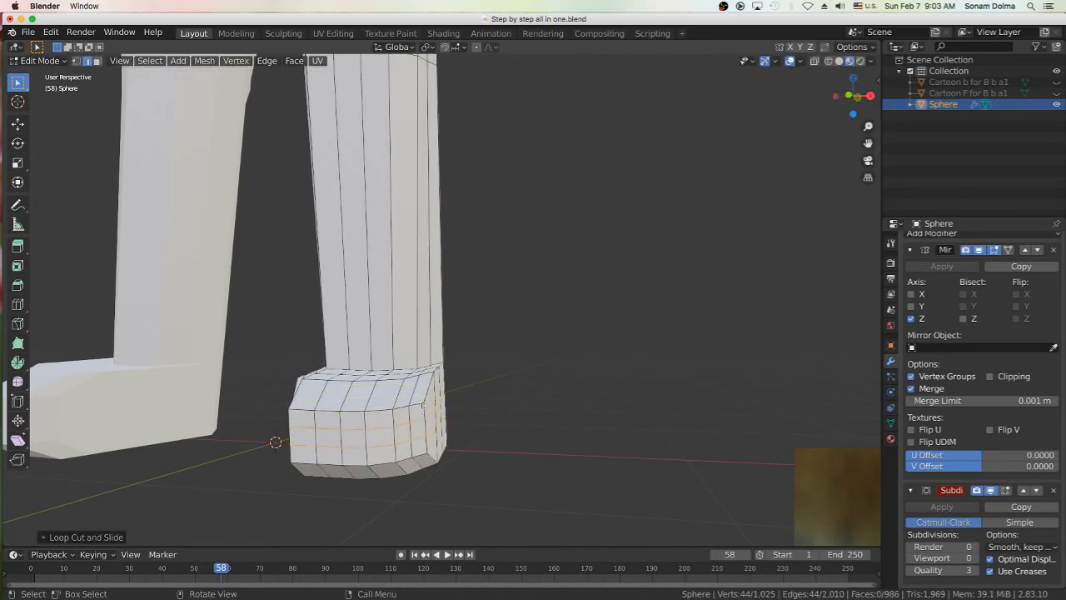
# Examine the foot's shape and its side-wall loops from several angles.
pyautogui.moveTo(498, 464); pyautogui.dragTo(438, 457, button='middle')
pyautogui.scroll(-1, 438, 458)
pyautogui.rightClick(438, 457)
pyautogui.moveTo(528, 442); pyautogui.dragTo(459, 438, button='middle')
pyautogui.scroll(-2, 533, 445)
pyautogui.moveTo(570, 437)
pyautogui.mouseDown(button='middle')
pyautogui.moveTo(569, 425)
pyautogui.moveTo(560, 429)
pyautogui.mouseUp(button='middle')
pyautogui.scroll(-1, 682, 411)
pyautogui.moveTo(682, 410); pyautogui.dragTo(445, 419, button='middle')
pyautogui.scroll(3, 445, 419)
# Select the lowest row of toe-tip faces, lower it about 0.025 m along Z and nudge it freely into place.
pyautogui.click(445, 429)
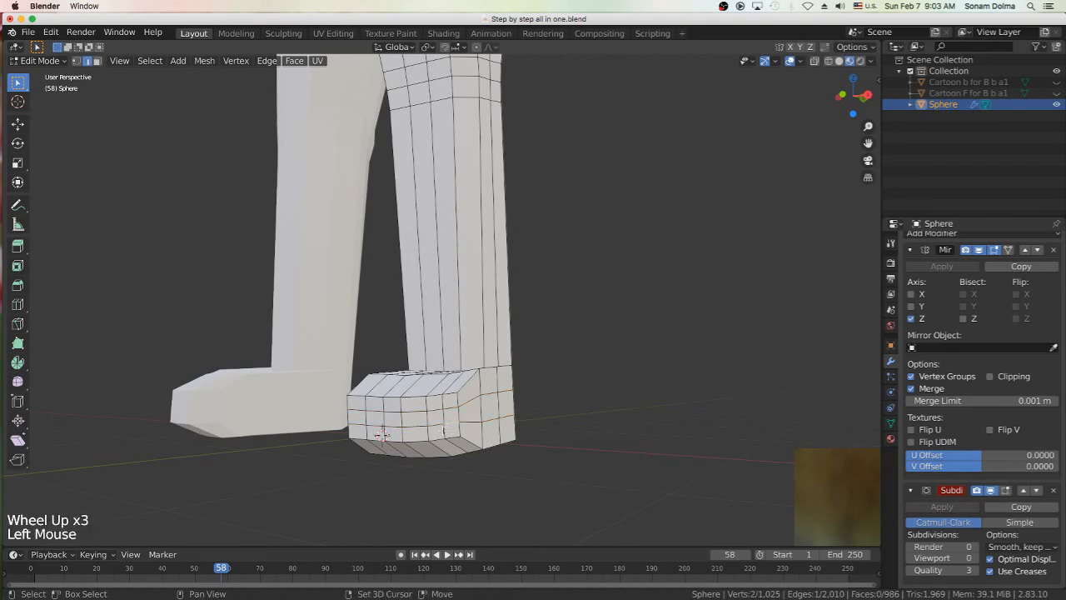
pyautogui.click(97, 61)
pyautogui.click(482, 443)
pyautogui.click(455, 431)
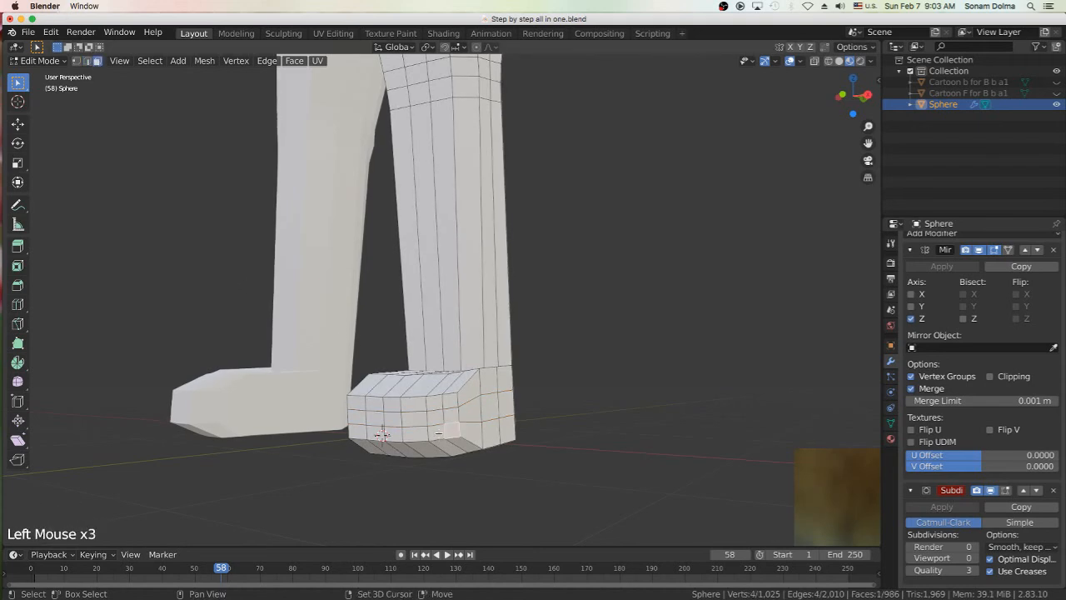
pyautogui.keyDown('shift'); pyautogui.click(434, 432); pyautogui.keyUp('shift')
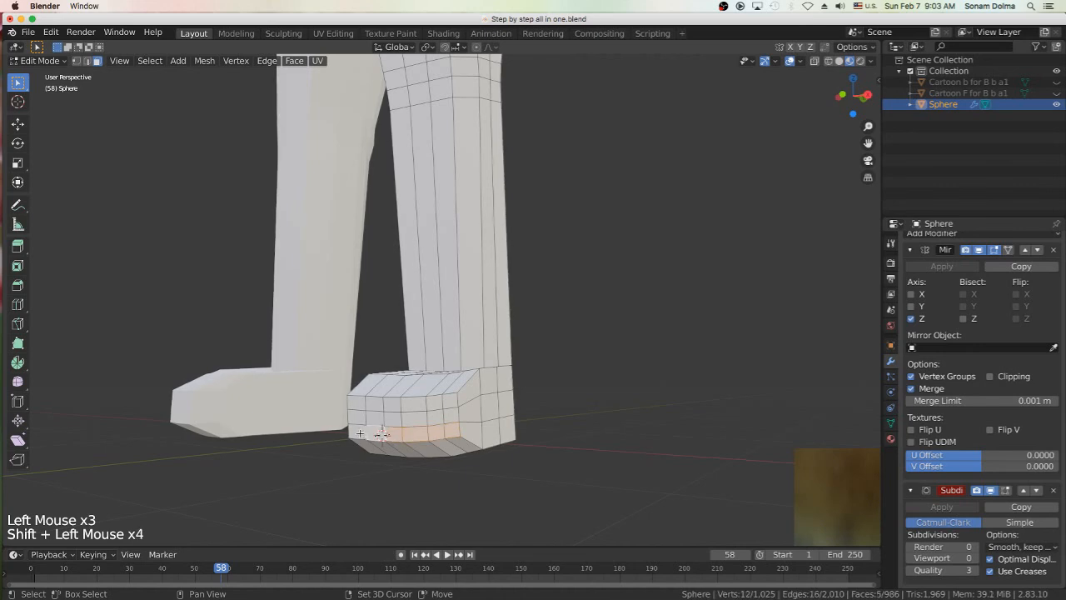
pyautogui.moveTo(382, 434); pyautogui.dragTo(479, 403, button='middle')
pyautogui.press('g')
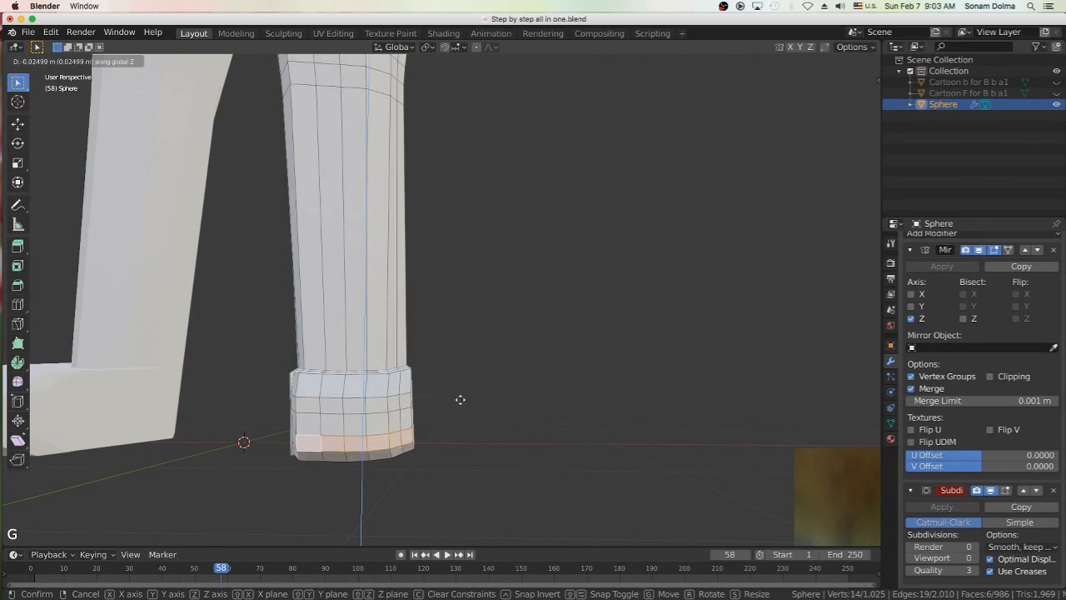
pyautogui.click(461, 403)
pyautogui.moveTo(417, 411)
pyautogui.mouseDown(button='middle')
pyautogui.moveTo(450, 409)
pyautogui.moveTo(415, 404)
pyautogui.mouseUp(button='middle')
pyautogui.press('g')
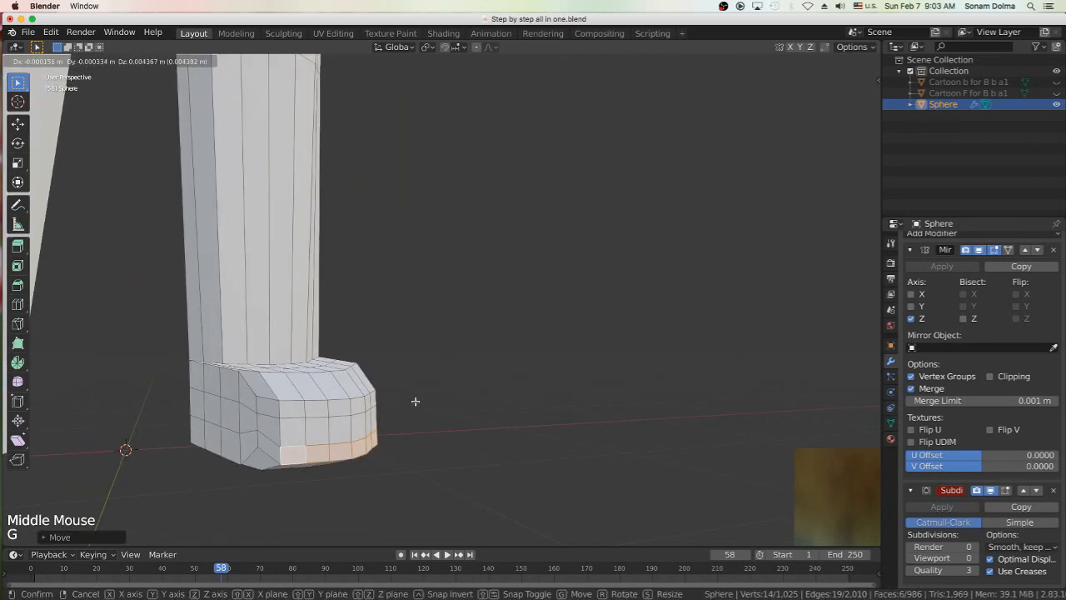
pyautogui.click(416, 400)
# Select a single face on the top of the foot and move it slightly to reshape the instep.
pyautogui.scroll(-1, 416, 400)
pyautogui.moveTo(417, 400); pyautogui.dragTo(334, 398, button='middle')
pyautogui.scroll(-1, 414, 397)
pyautogui.moveTo(414, 397); pyautogui.dragTo(446, 369, button='middle')
pyautogui.scroll(1, 418, 366)
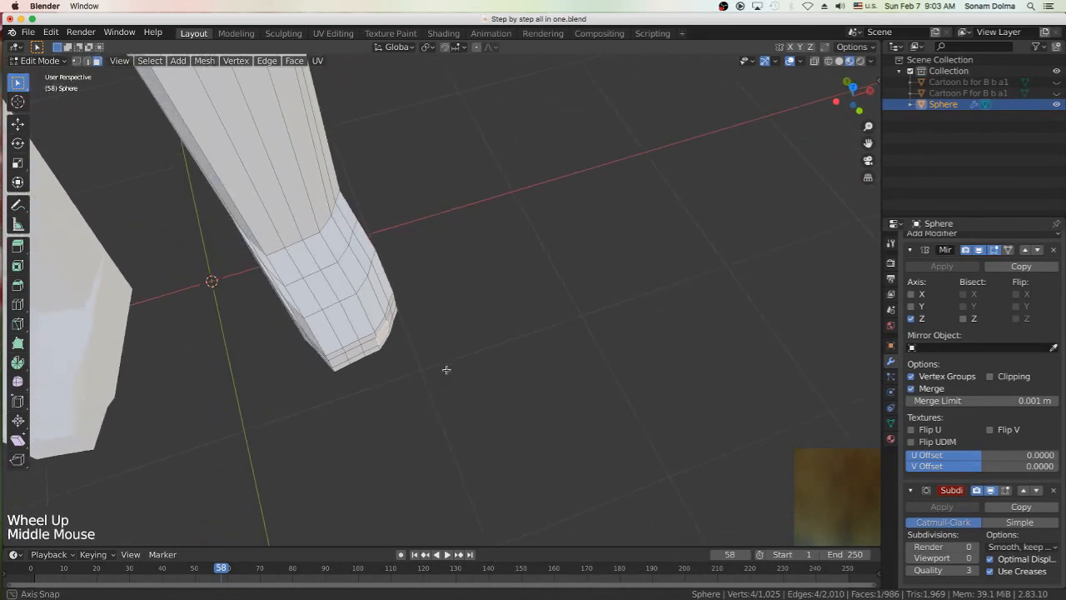
pyautogui.click(361, 348)
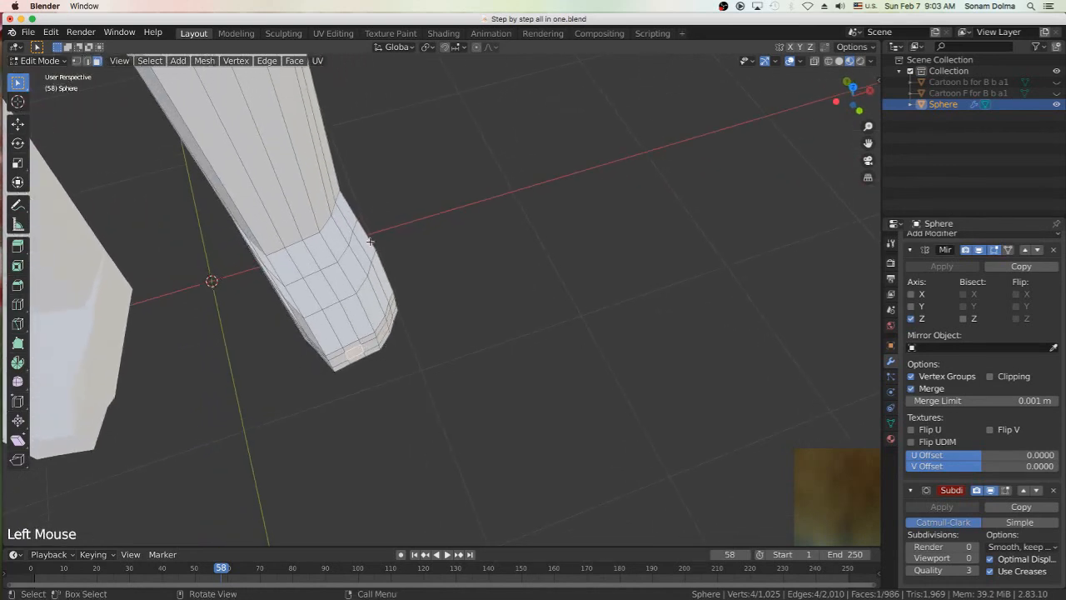
pyautogui.press('g')
pyautogui.click(362, 297)
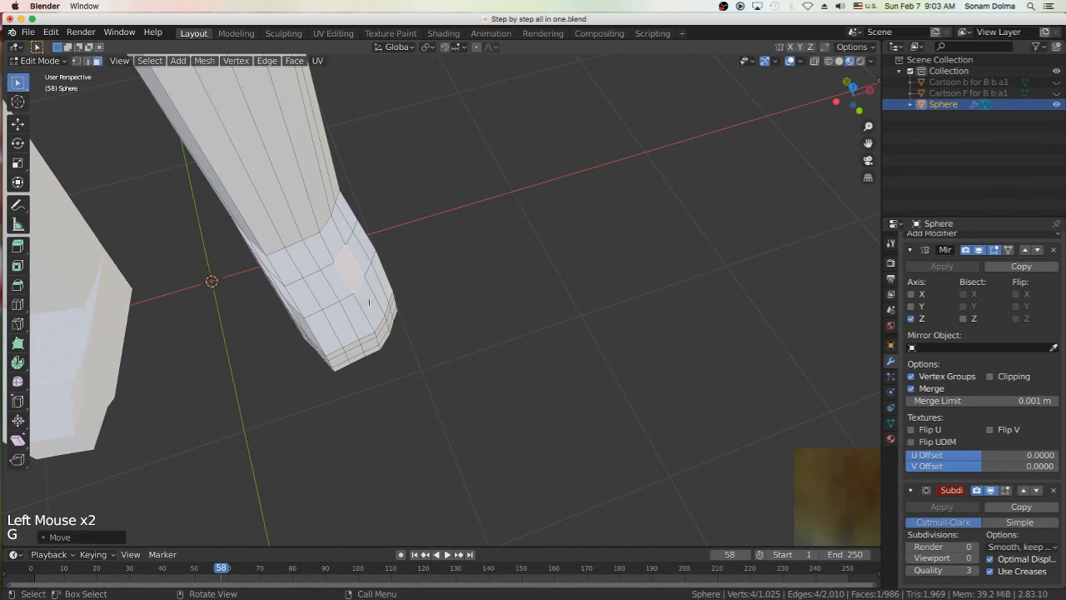
# Select the face on the foot's outer side and shift it in two small moves to refine the outline.
pyautogui.click(387, 279)
pyautogui.press('g')
pyautogui.click(393, 281)
pyautogui.press('g')
pyautogui.click(386, 292)
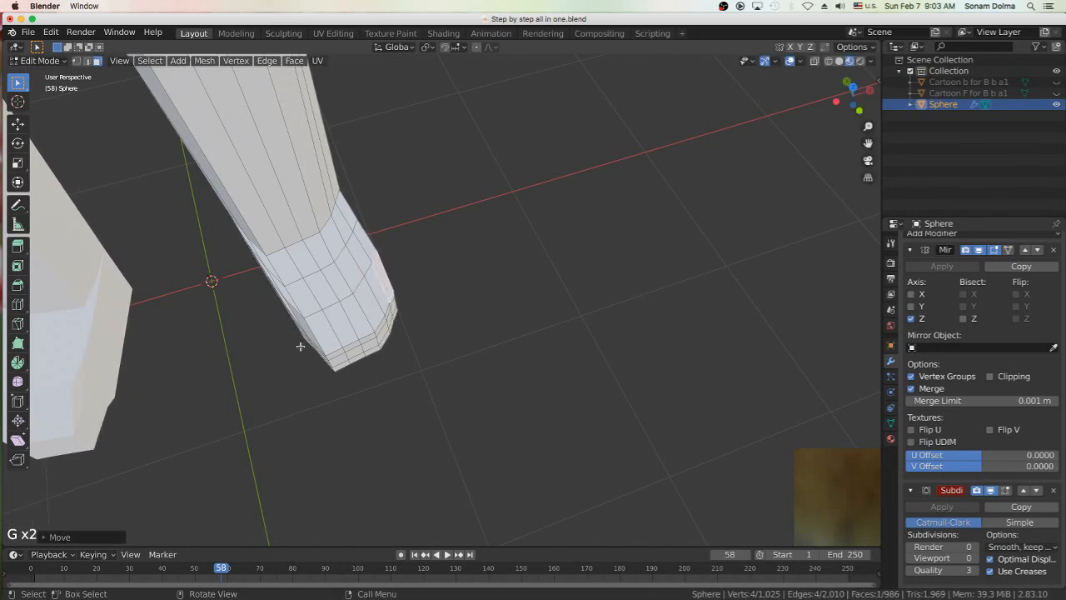
# Move the selected long front face of the lower leg, just above the instep, slightly to refine the ankle.
pyautogui.press('g')
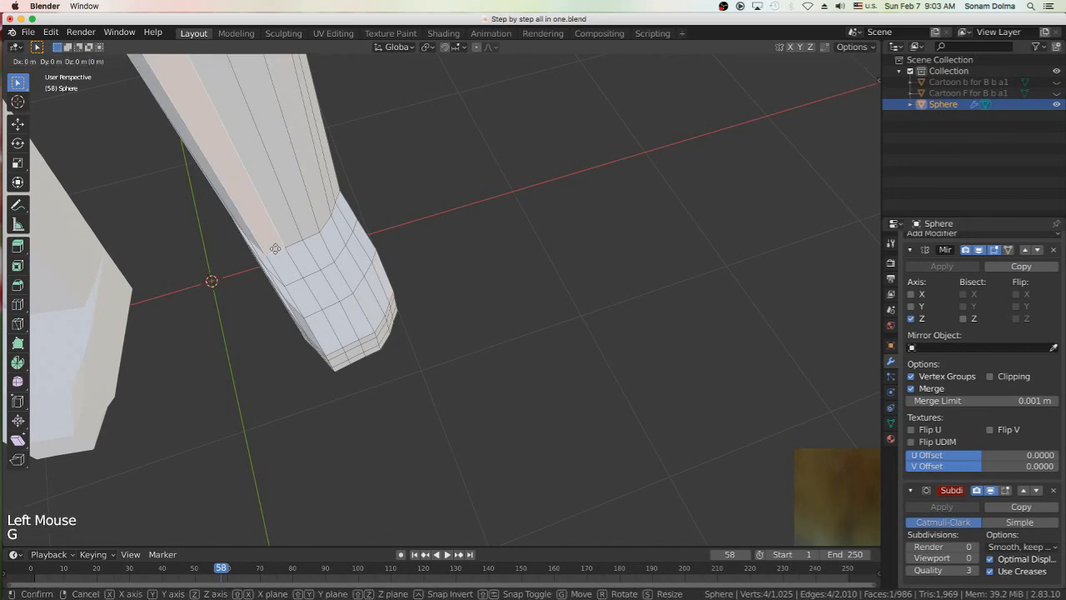
pyautogui.scroll(-2, 444, 368)
pyautogui.moveTo(445, 369); pyautogui.dragTo(388, 281, button='middle')
pyautogui.moveTo(469, 320); pyautogui.dragTo(581, 328, button='middle')
pyautogui.scroll(-9, 391, 400)
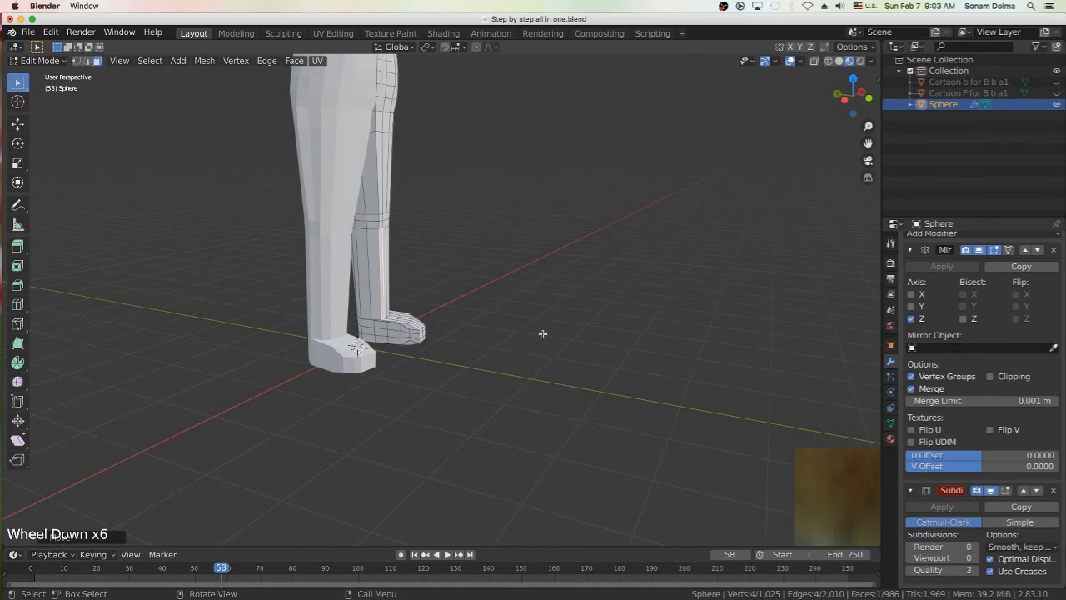
# Switch the character mesh to Object Mode and set its Subdivision modifier's viewport level to 2.
pyautogui.moveTo(616, 328); pyautogui.dragTo(366, 312, button='middle')
pyautogui.scroll(5, 464, 361)
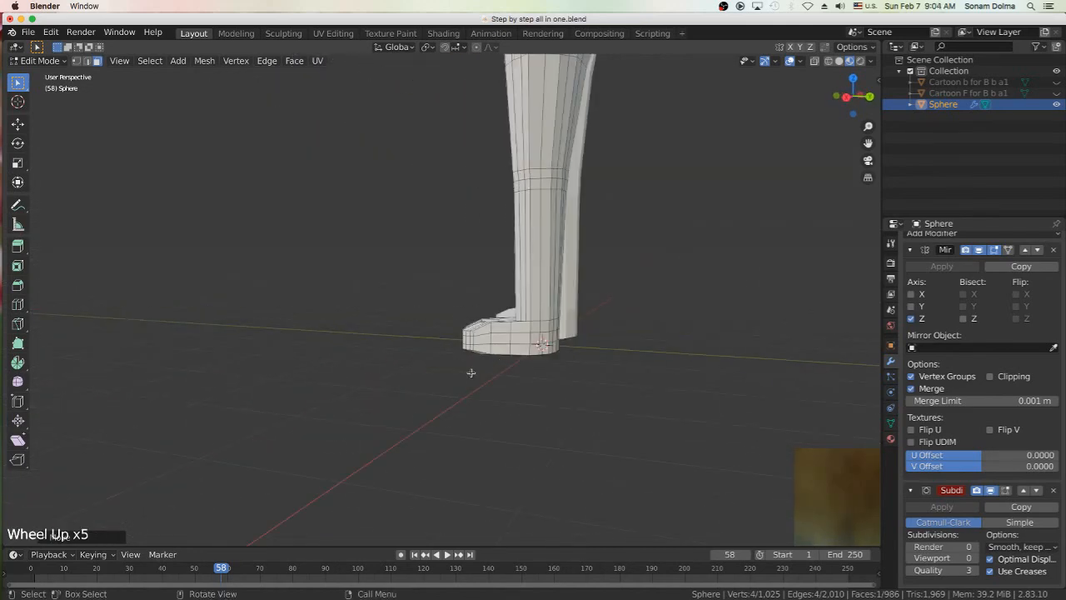
pyautogui.scroll(1, 536, 365)
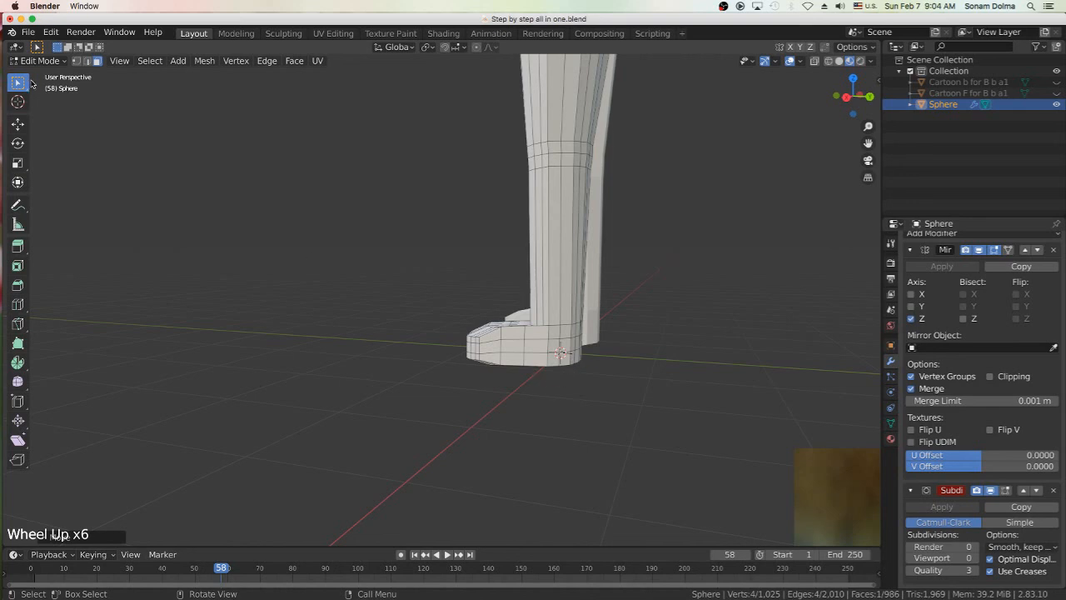
pyautogui.click(33, 61)
pyautogui.click(43, 74)
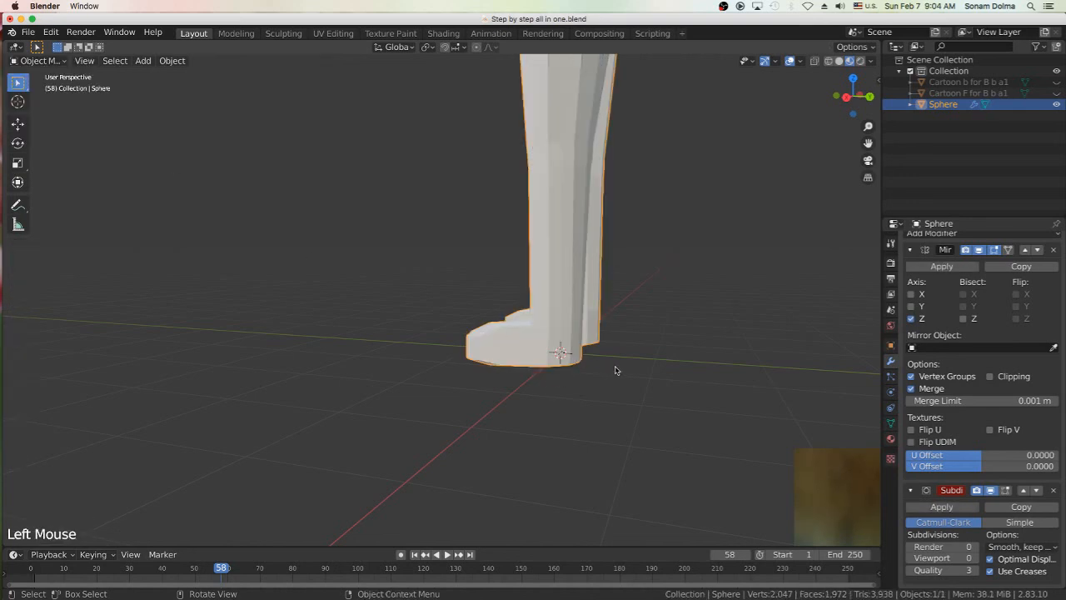
pyautogui.click(977, 558)
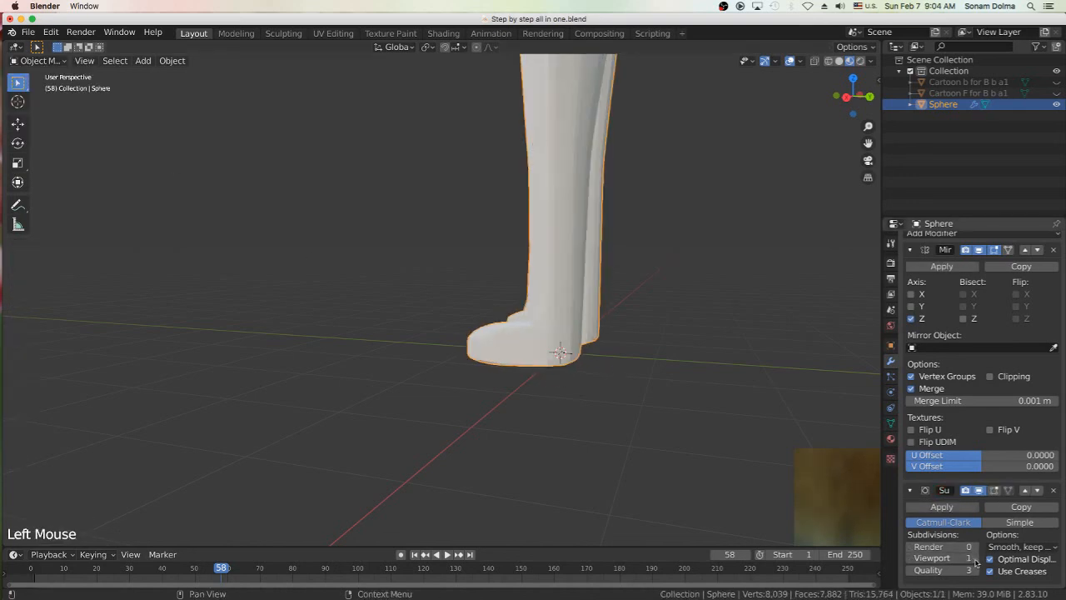
pyautogui.click(977, 559)
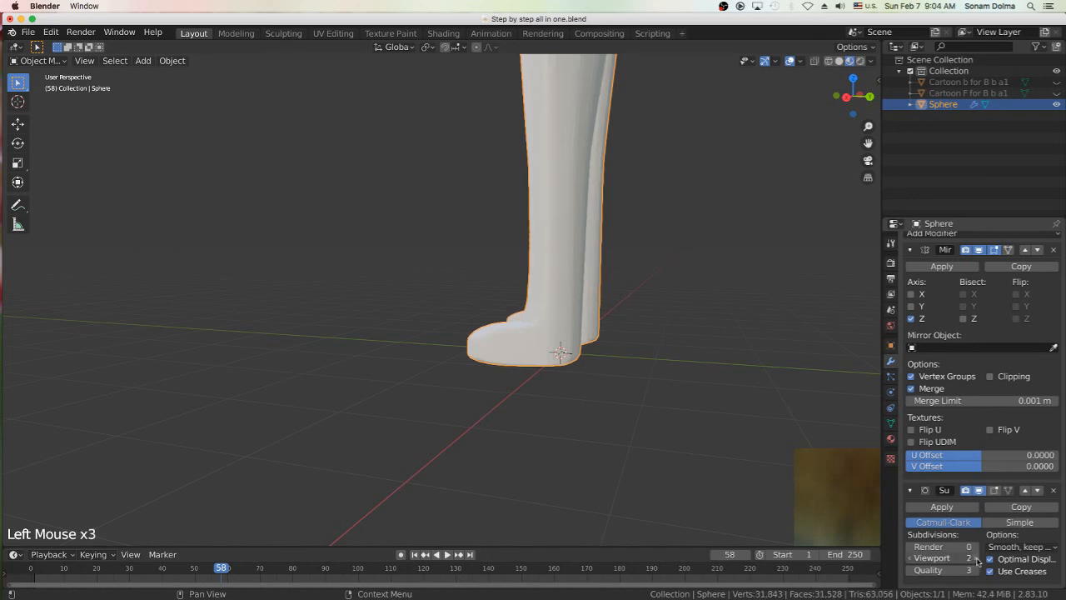
pyautogui.click(976, 558)
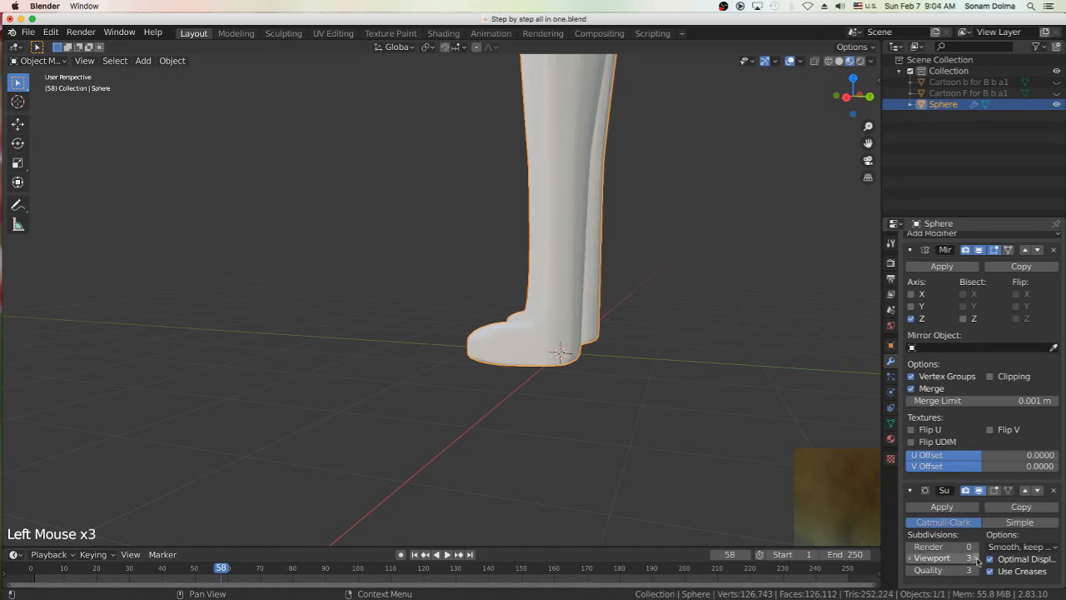
pyautogui.click(909, 558)
# Examine the whole smoothed character from the front, from the feet up to the head.
pyautogui.scroll(-2, 578, 359)
pyautogui.moveTo(550, 349); pyautogui.dragTo(654, 364, button='middle')
pyautogui.scroll(-4, 450, 320)
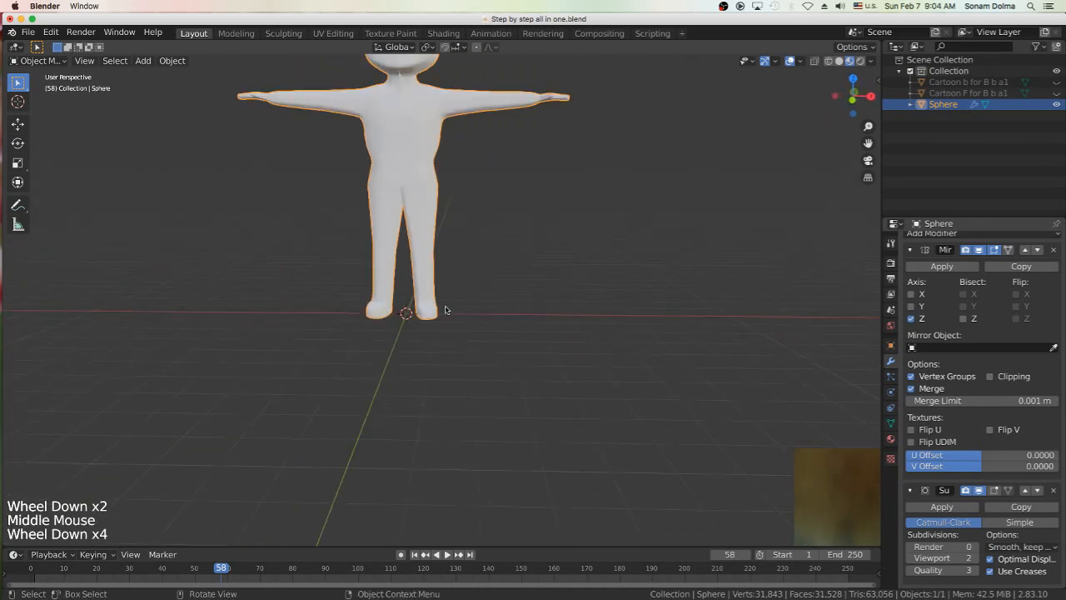
pyautogui.keyDown('shift'); pyautogui.moveTo(464, 255); pyautogui.dragTo(493, 335, button='middle'); pyautogui.keyUp('shift')
pyautogui.scroll(2, 486, 345)
pyautogui.scroll(-3, 488, 345)
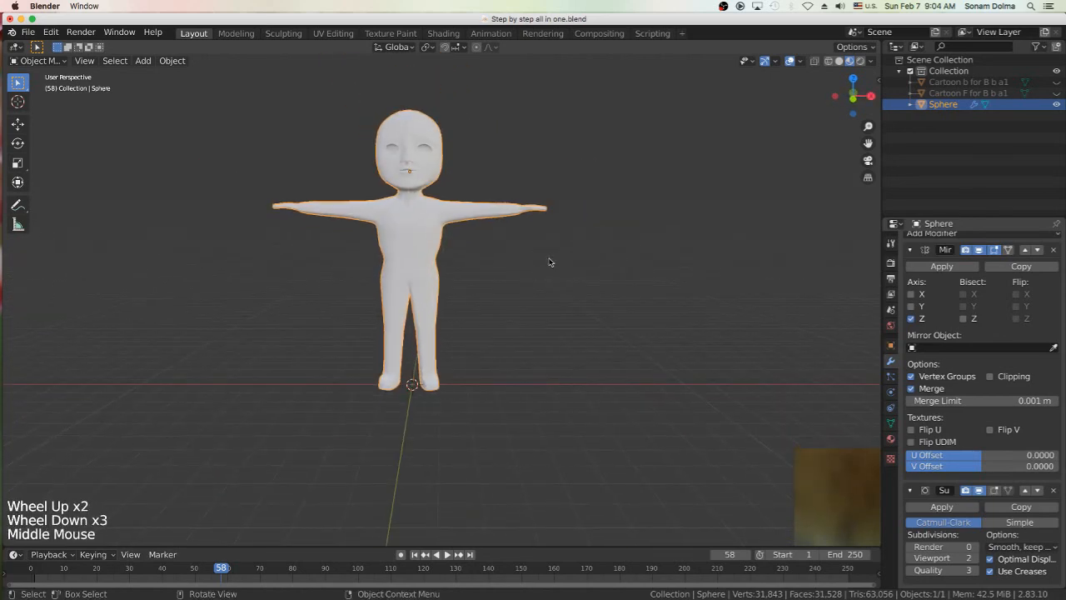
pyautogui.click(723, 7)
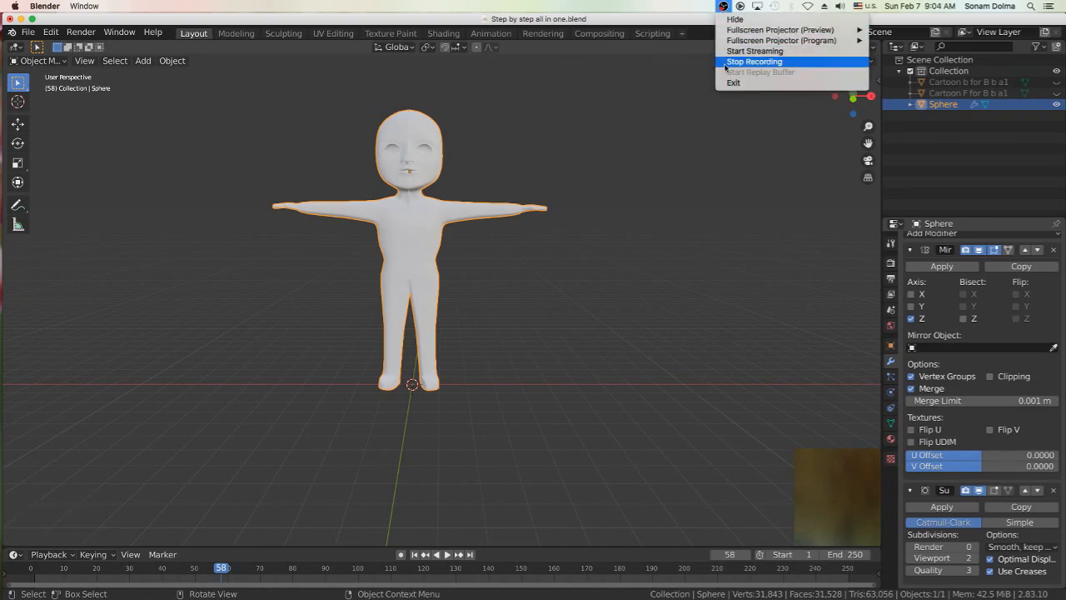